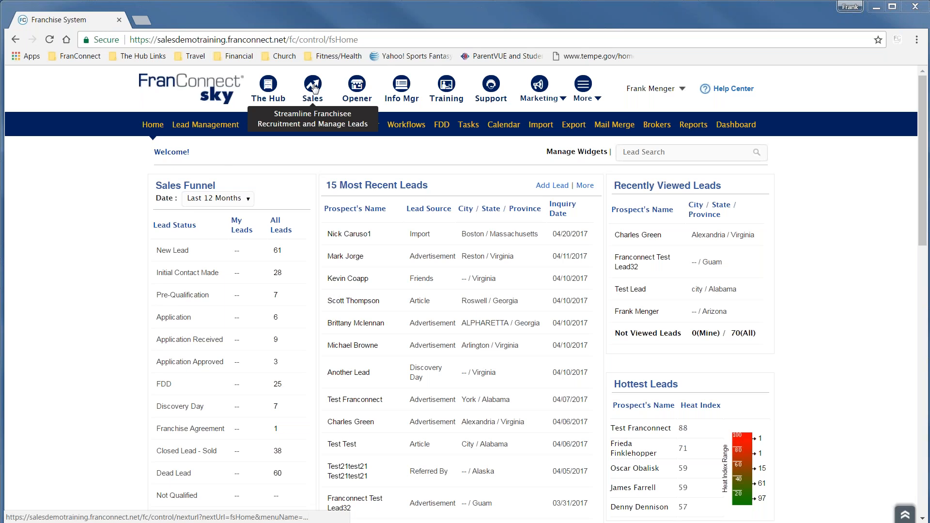
# - Browse the Info Mgr dashboard and CRM home page, and view the other modules offered under Marketing and More
pyautogui.click(401, 93)
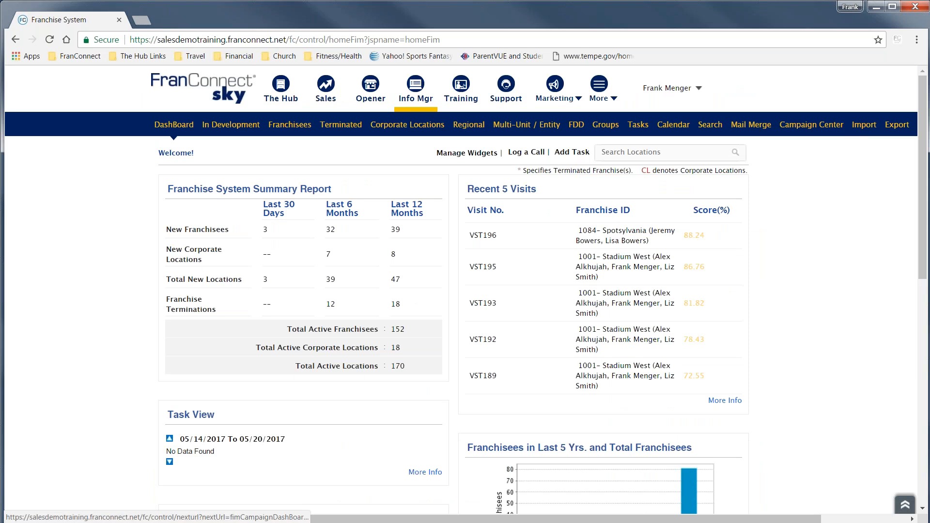
pyautogui.click(566, 103)
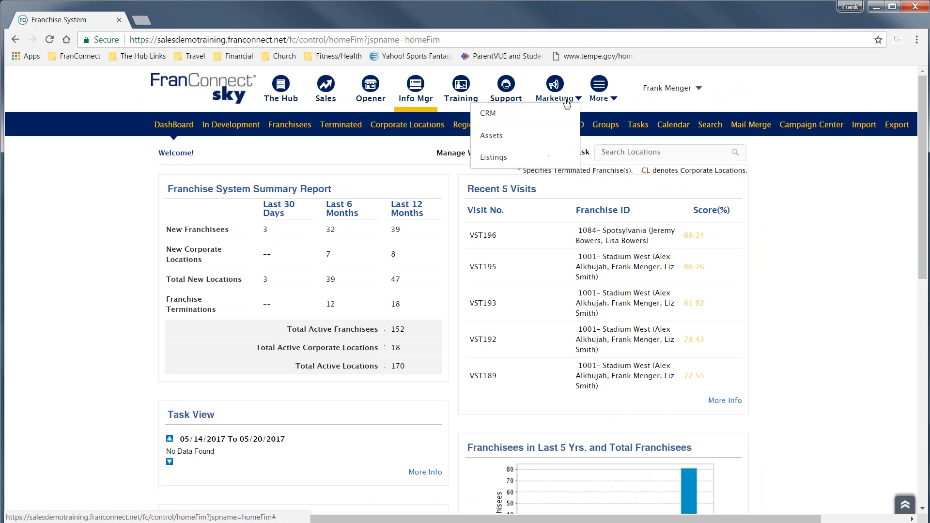
pyautogui.click(493, 136)
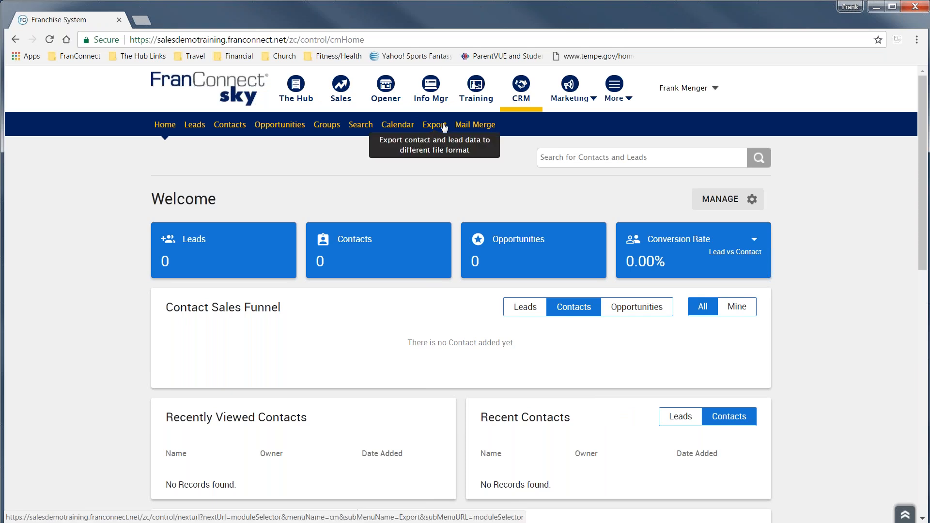
pyautogui.click(593, 100)
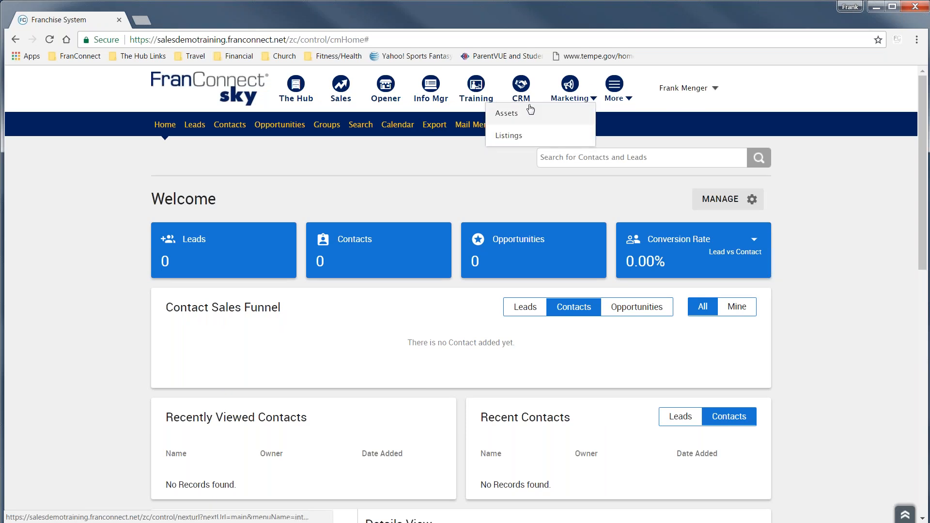
pyautogui.click(614, 99)
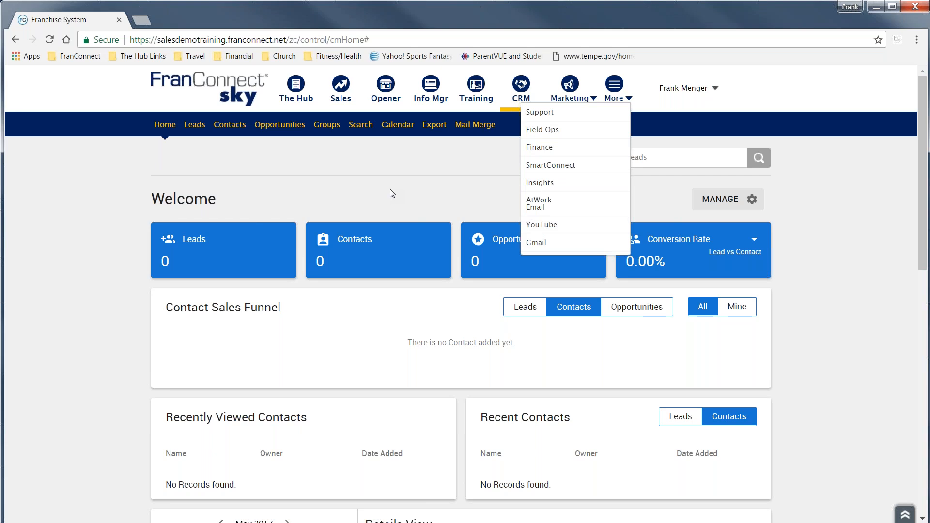
# - Open the Admin page and examine its options for users, access control, franchise locations, areas and brands
pyautogui.click(701, 92)
pyautogui.click(626, 109)
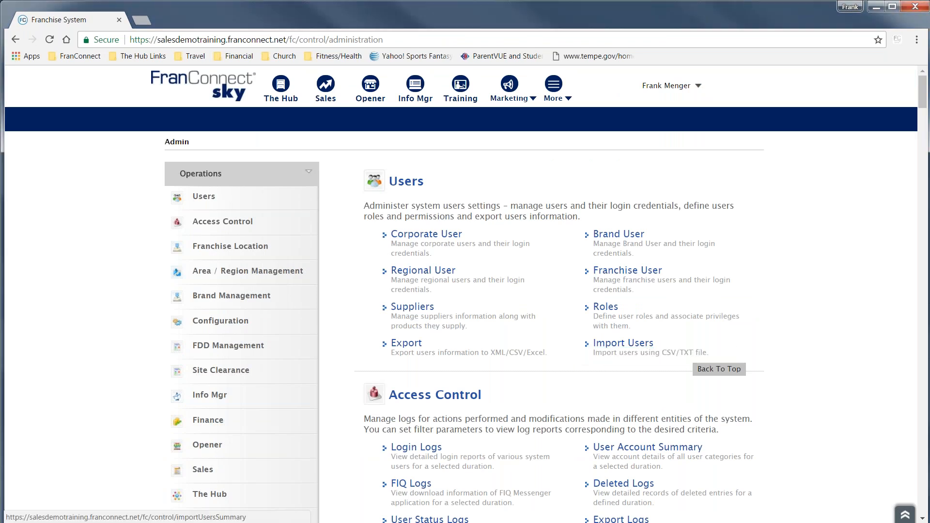
pyautogui.scroll(-2, 617, 380)
pyautogui.scroll(2, 617, 380)
pyautogui.scroll(-10, 488, 204)
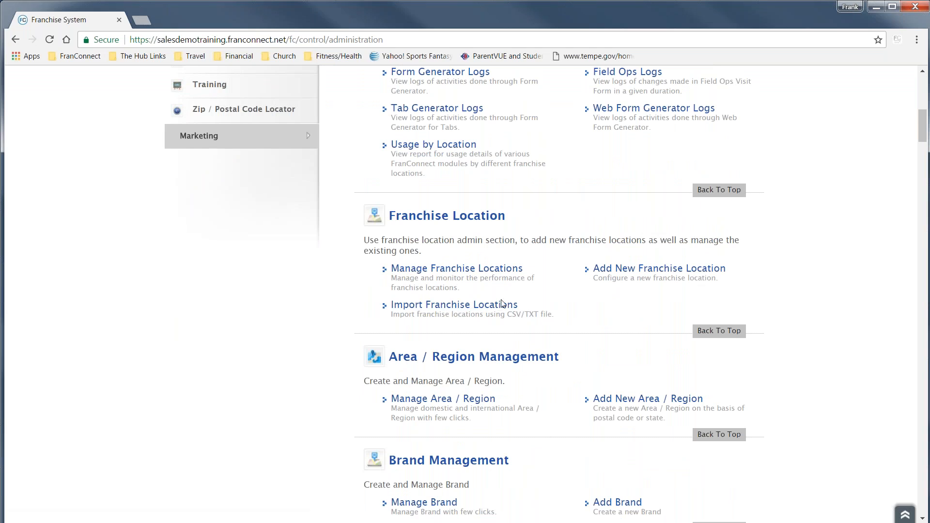
pyautogui.scroll(5, 442, 293)
pyautogui.scroll(5, 442, 292)
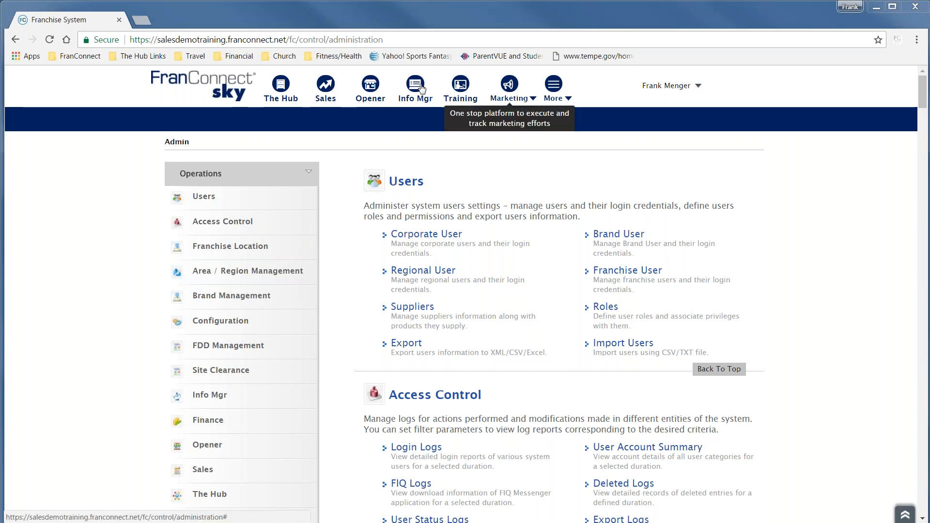
# - Open the Leads per Month Report from the Sales module's reports
pyautogui.click(326, 87)
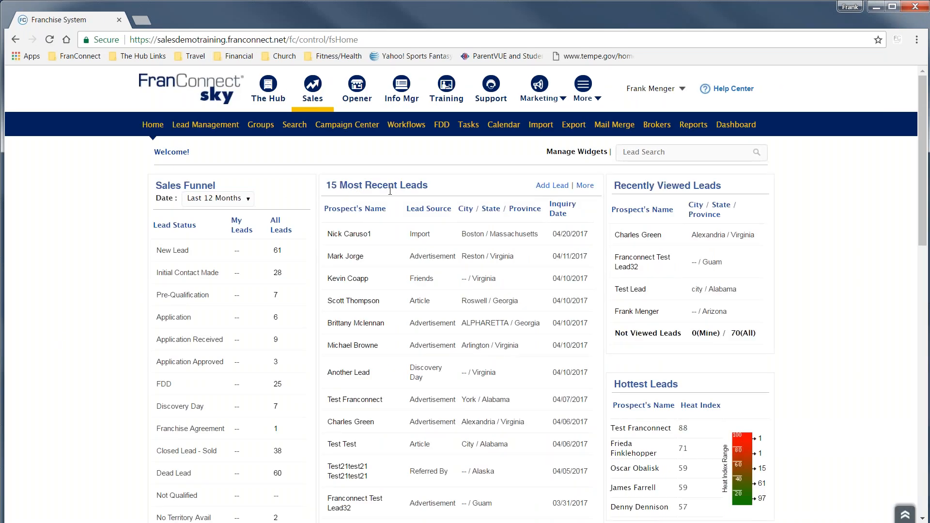
pyautogui.click(693, 128)
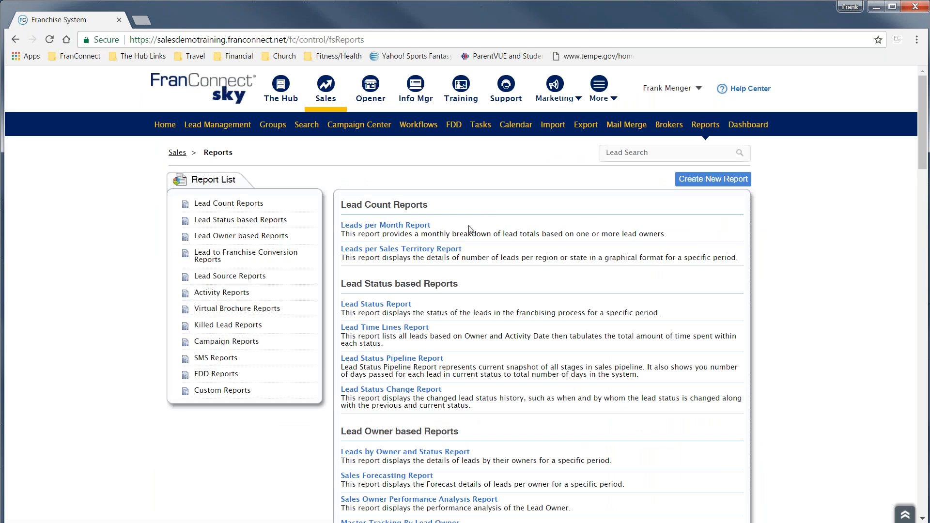
pyautogui.click(388, 226)
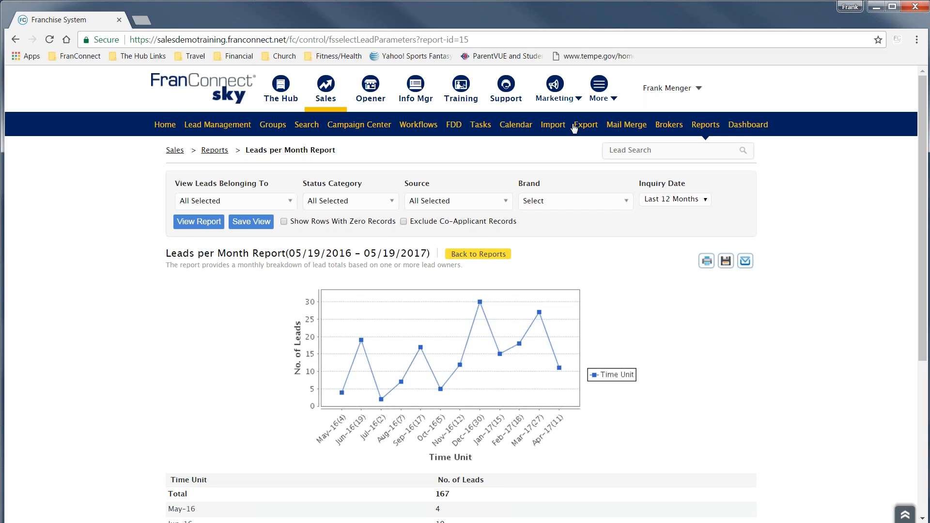
# - View the Sales module's data export wizard and return to its data import wizard
pyautogui.click(556, 130)
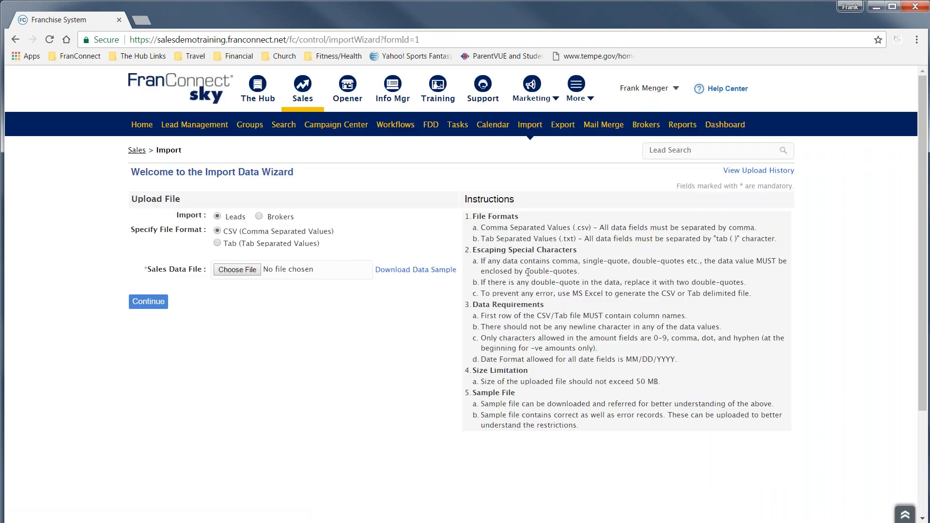
pyautogui.click(571, 126)
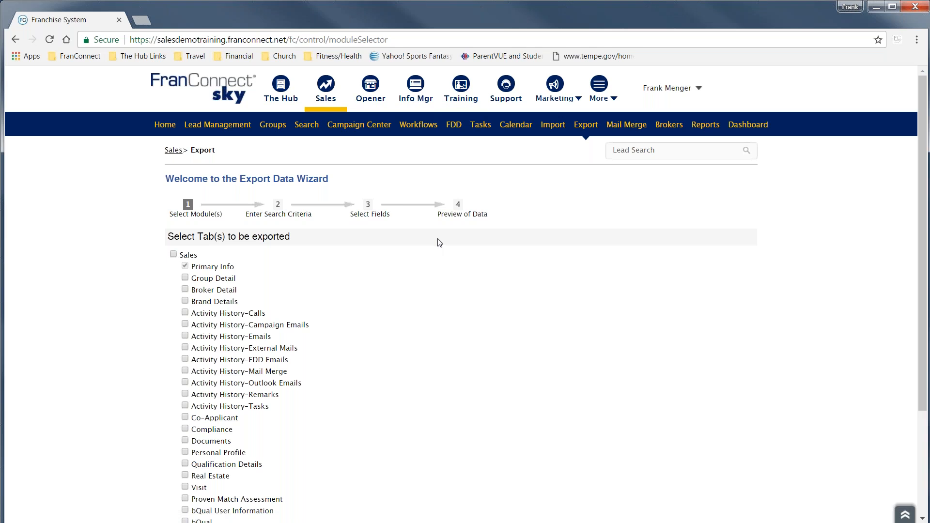
pyautogui.click(549, 127)
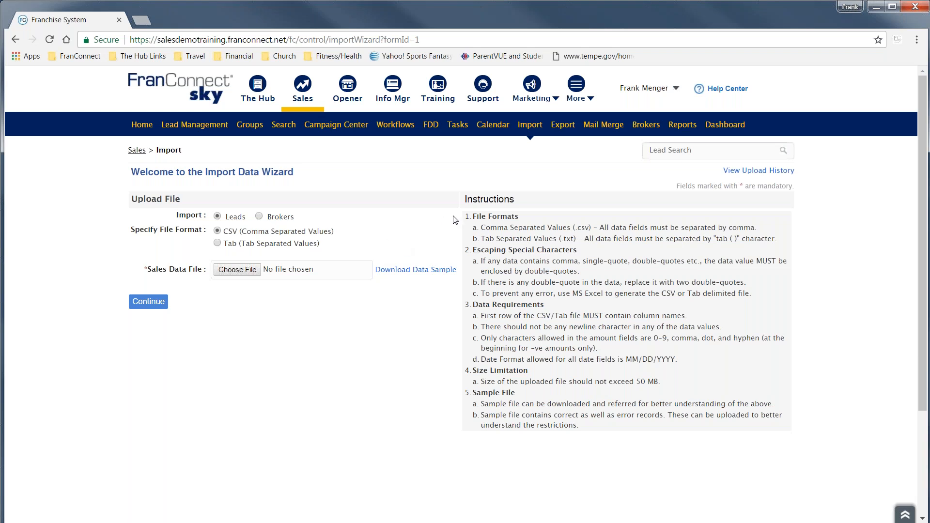
# - Highlight the Instructions heading and all the import rules below it to review them, and clear the selection
pyautogui.moveTo(515, 199); pyautogui.dragTo(461, 200)
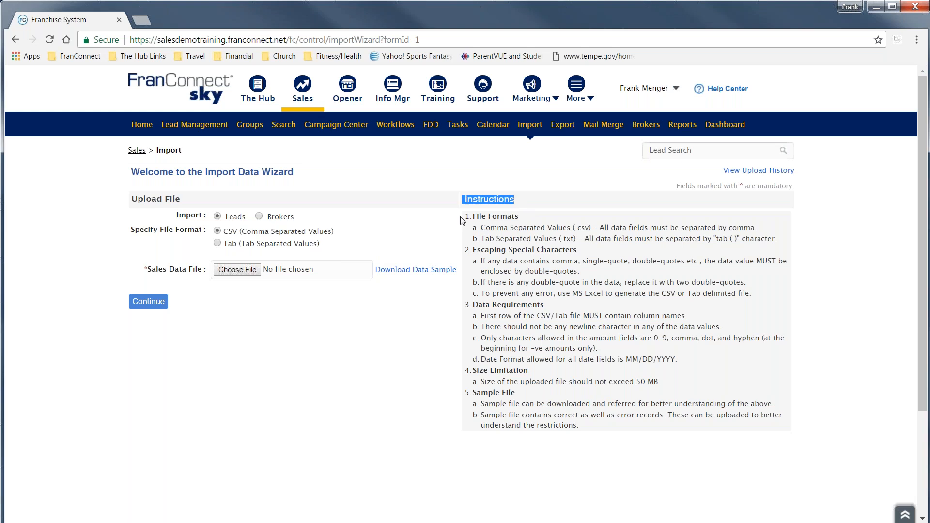
pyautogui.moveTo(463, 219); pyautogui.dragTo(690, 427)
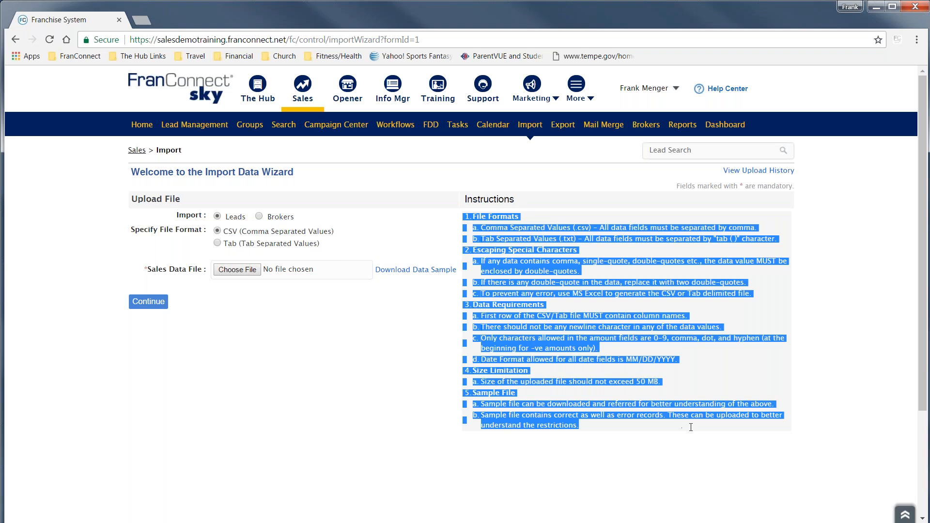
pyautogui.click(696, 375)
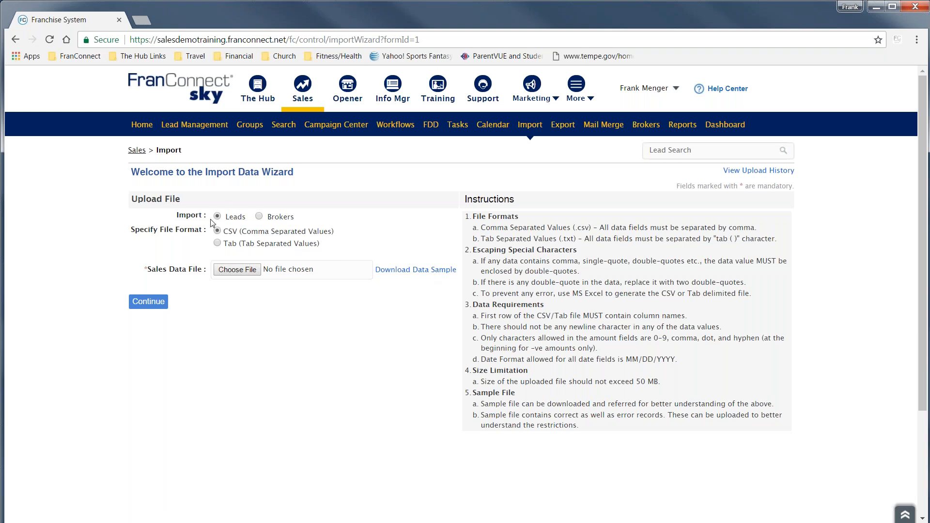
# - Download the sales lead data sample, open importData.csv in Excel and dismiss the data loss notice
pyautogui.click(419, 274)
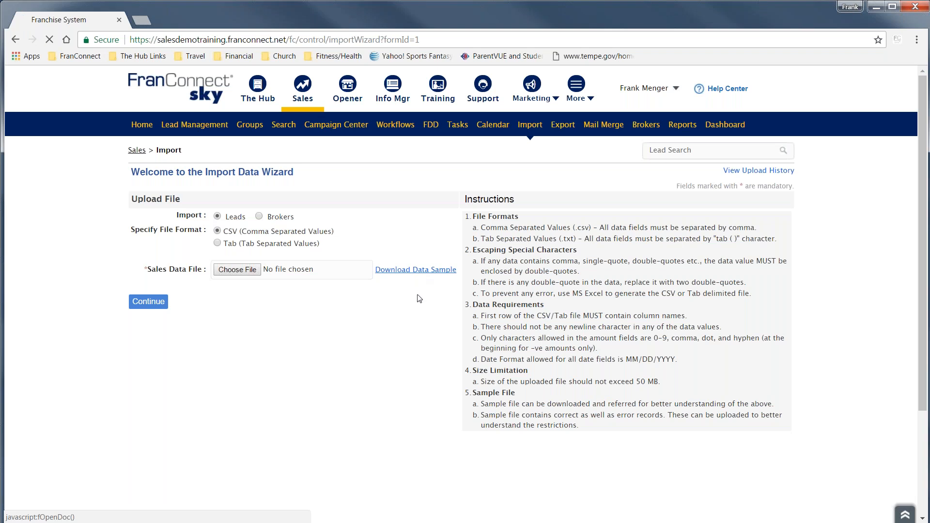
pyautogui.click(58, 510)
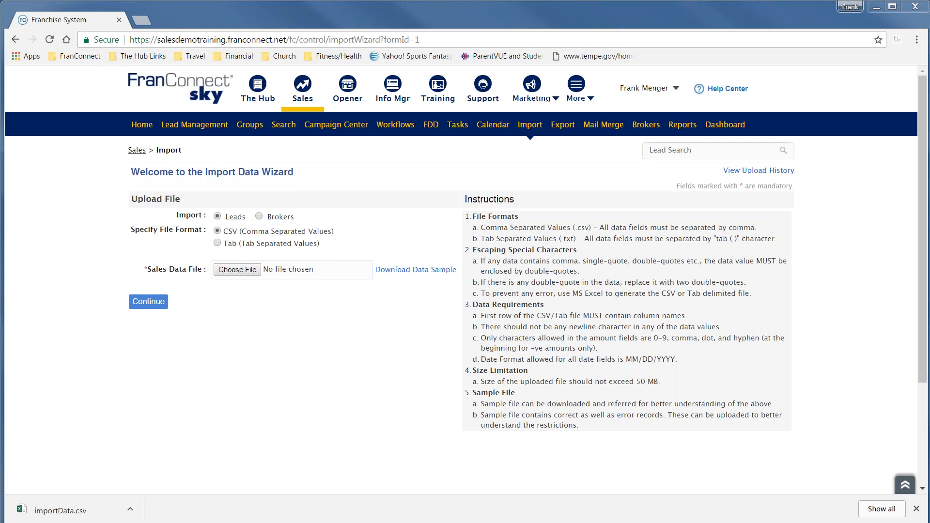
pyautogui.moveTo(157, 13); pyautogui.dragTo(425, 0)
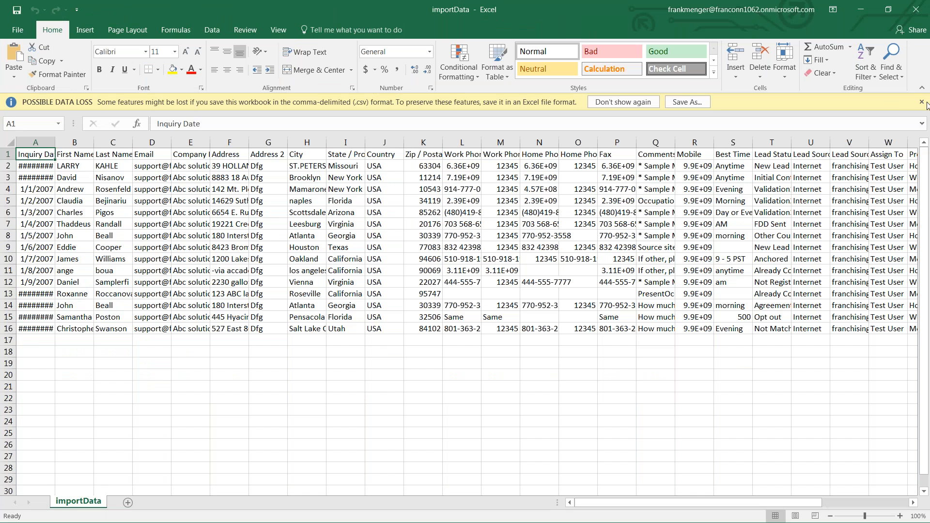
pyautogui.click(922, 102)
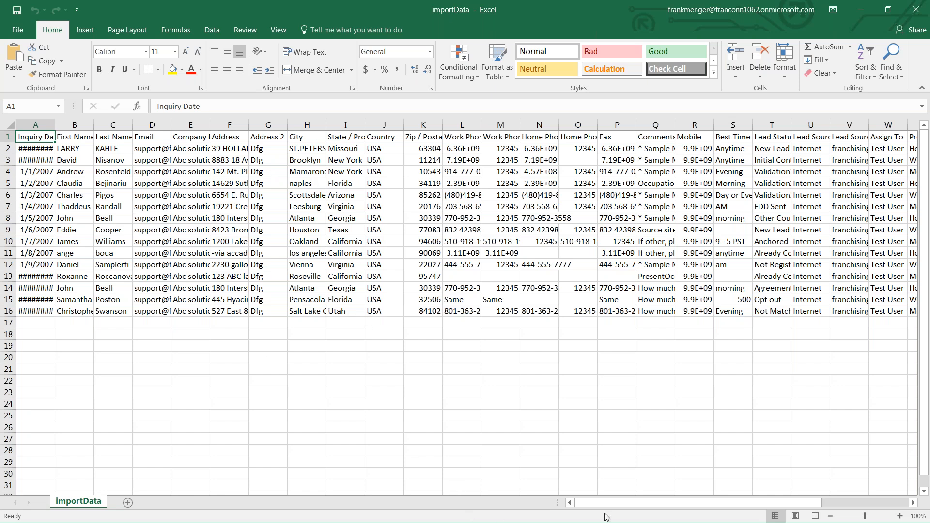
# - Look through all the columns of the sample lead data and close the importData file
pyautogui.moveTo(639, 508); pyautogui.dragTo(747, 509)
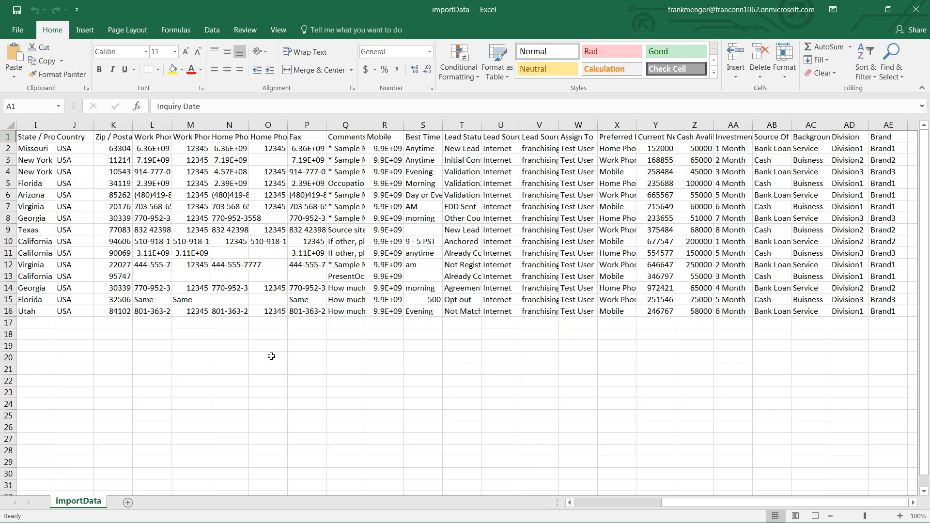
pyautogui.moveTo(753, 503); pyautogui.dragTo(664, 502)
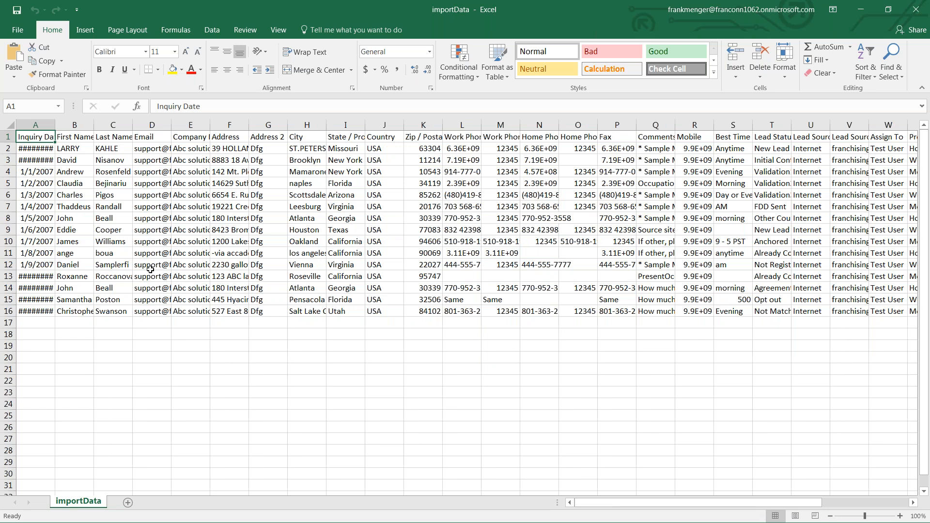
pyautogui.click(919, 13)
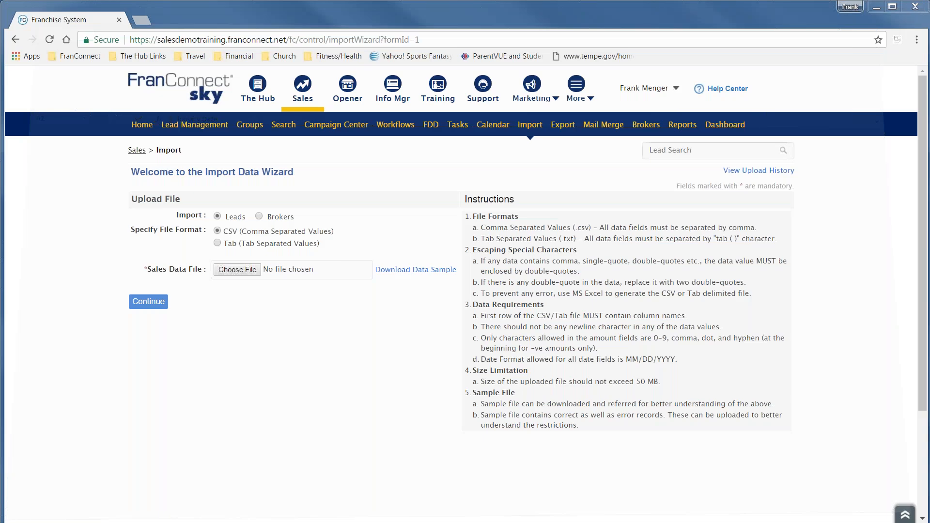
# - Open the Sales Lead Import Demo file in Excel and autofit the Inquiry Date, Company Name and Email columns
pyautogui.moveTo(0, 5); pyautogui.dragTo(278, 1)
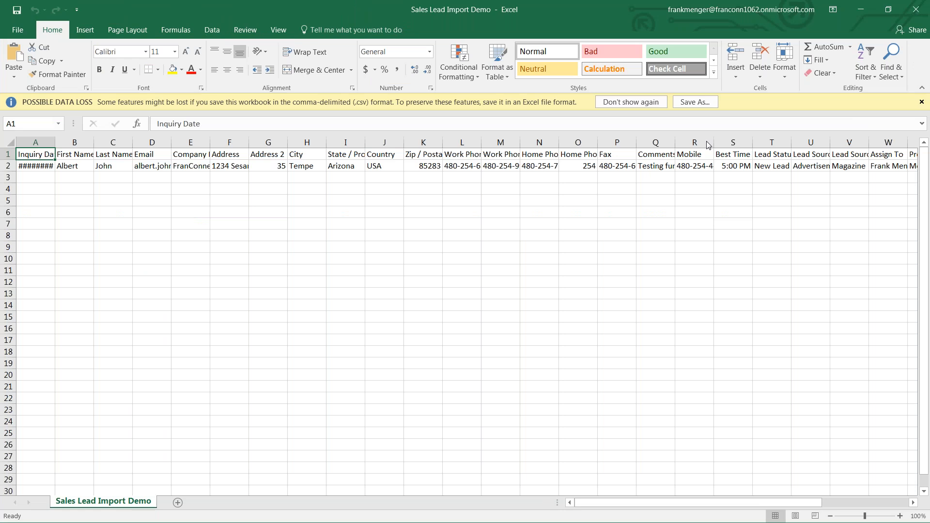
pyautogui.click(921, 102)
pyautogui.doubleClick(55, 125)
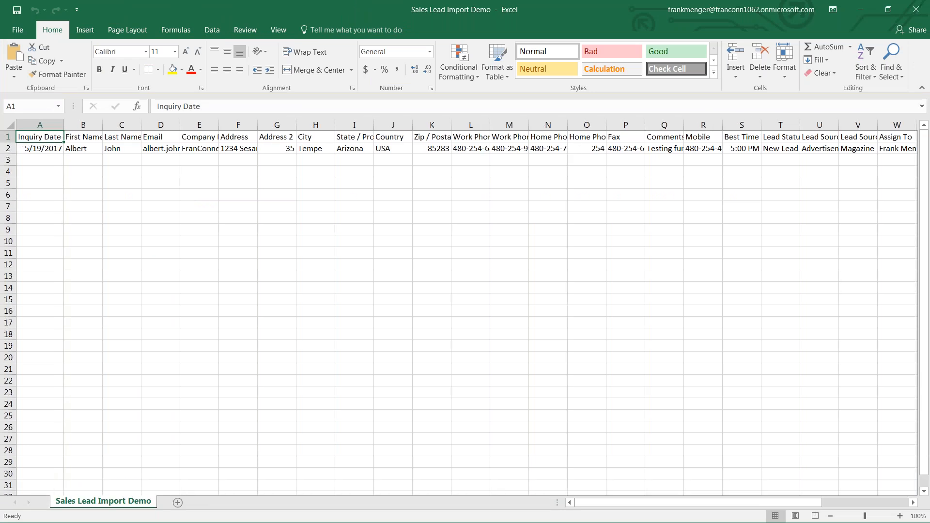
pyautogui.moveTo(217, 126); pyautogui.dragTo(217, 126)
pyautogui.doubleClick(217, 127)
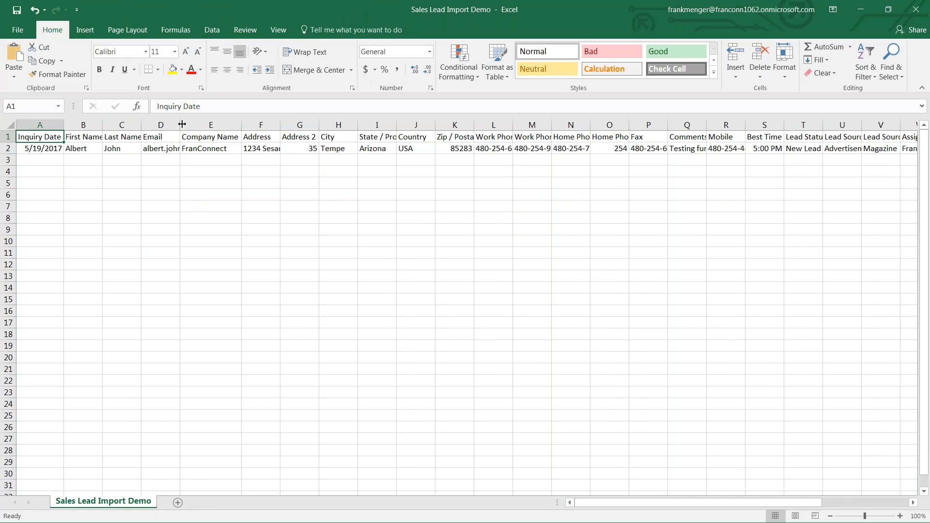
pyautogui.doubleClick(180, 127)
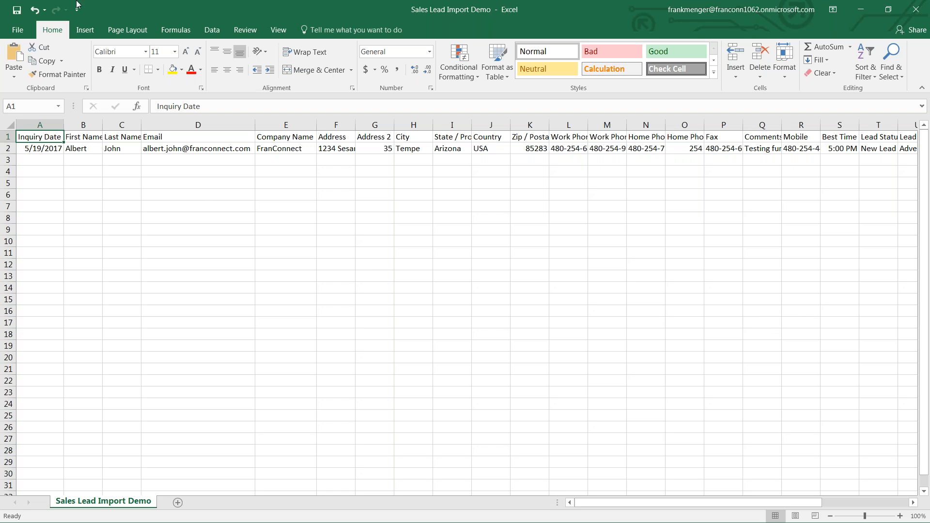
# - Switch to the import wizard in the browser and highlight the requirement that the file's first row contain column names
pyautogui.click(860, 9)
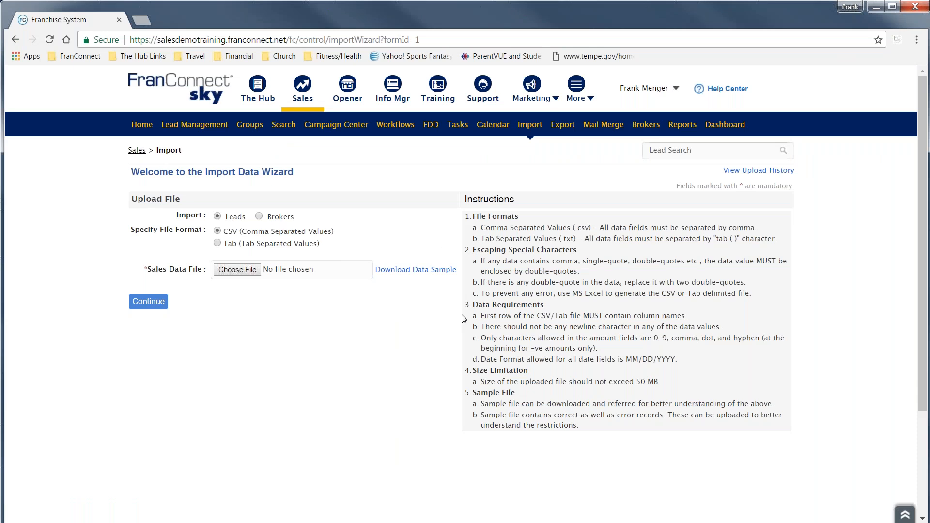
pyautogui.moveTo(482, 316); pyautogui.dragTo(689, 317)
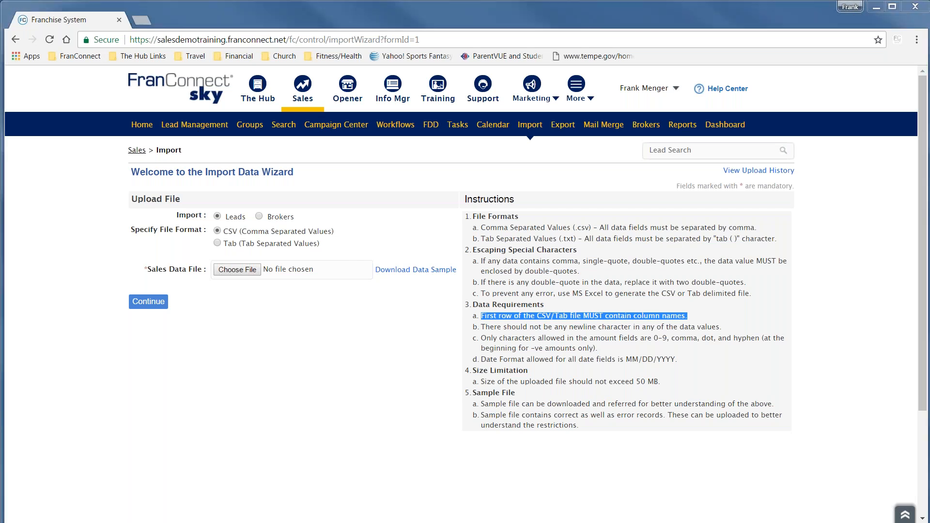
# - Return to the Sales Lead Import Demo spreadsheet and autofit the Current Net Worth, Cash Avalibale for Investment and Assign To columns
pyautogui.hotkey('alt', 'Tab')
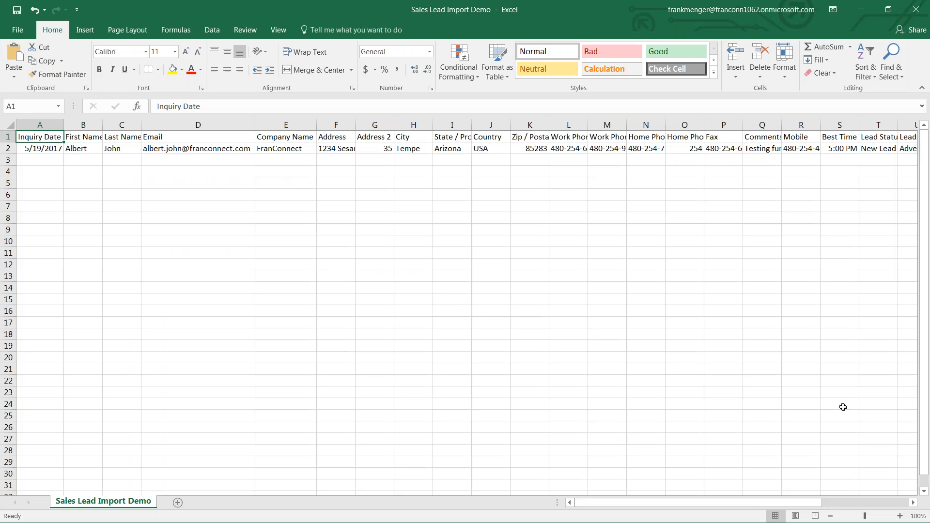
pyautogui.moveTo(697, 504); pyautogui.dragTo(743, 517)
pyautogui.moveTo(642, 505); pyautogui.dragTo(802, 503)
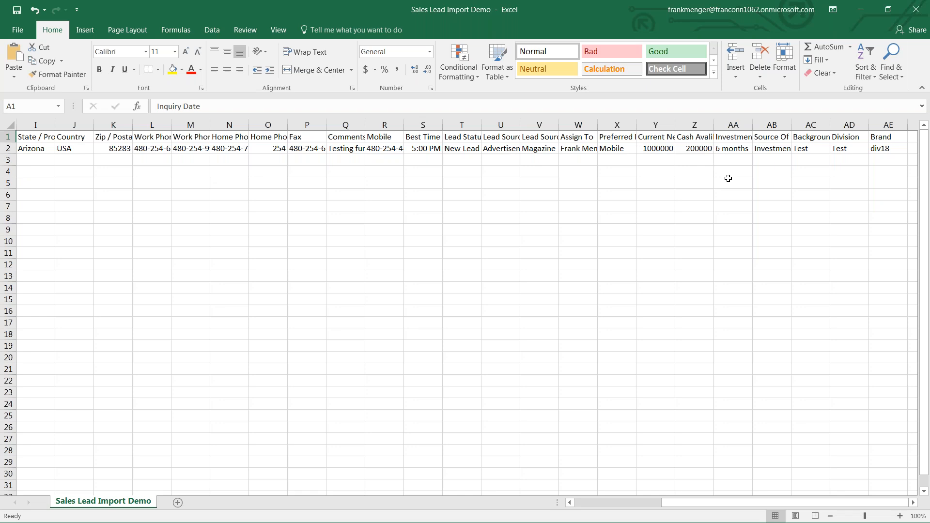
pyautogui.moveTo(676, 122); pyautogui.dragTo(676, 123)
pyautogui.doubleClick(675, 122)
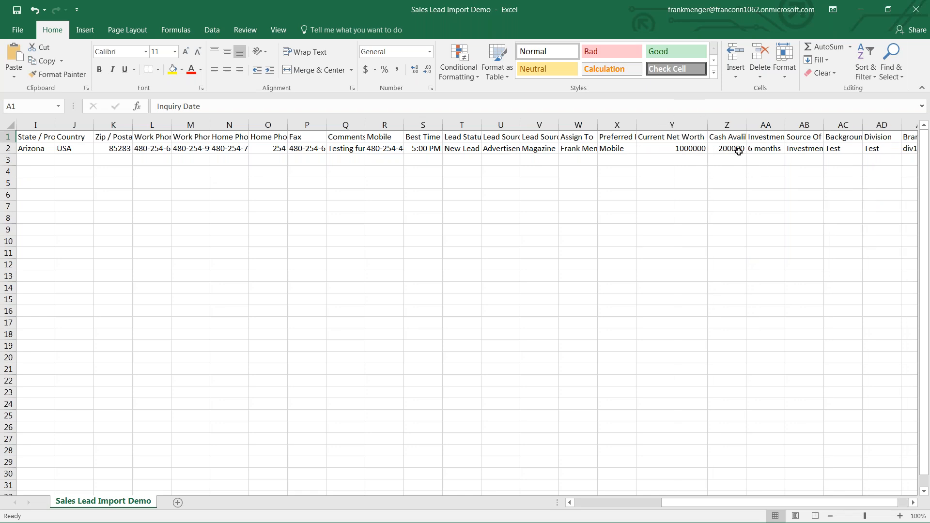
pyautogui.doubleClick(746, 121)
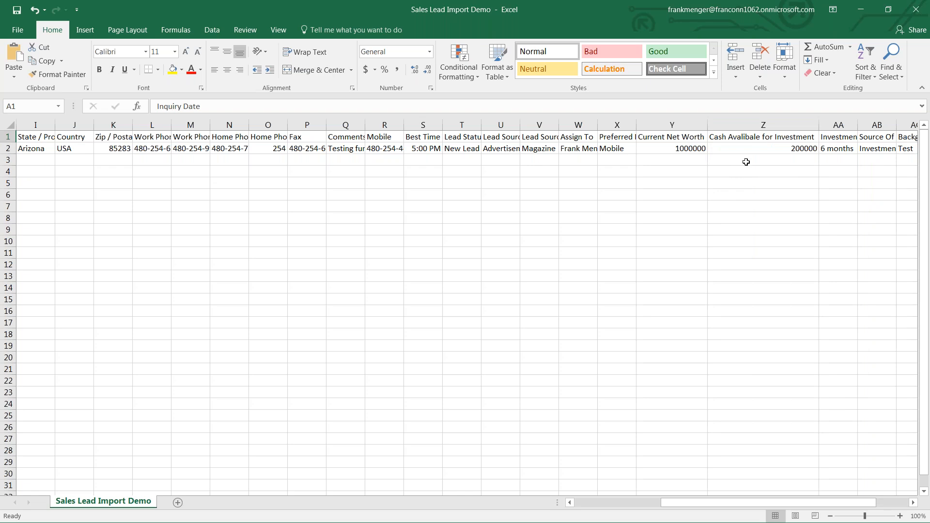
pyautogui.doubleClick(597, 125)
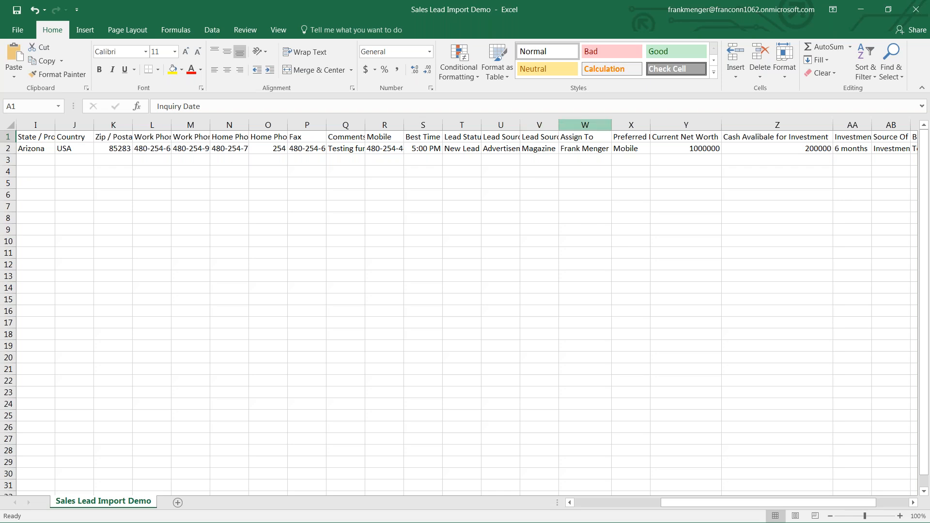
# - Autofit the Lead Source Details and Lead Source Category columns, then return to the start of the sheet
pyautogui.doubleClick(558, 125)
pyautogui.doubleClick(519, 125)
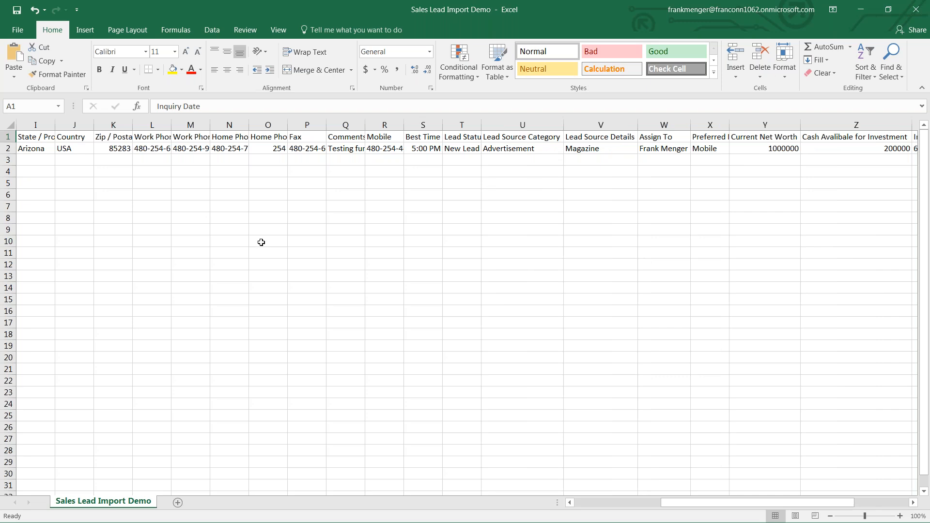
pyautogui.moveTo(683, 509); pyautogui.dragTo(571, 504)
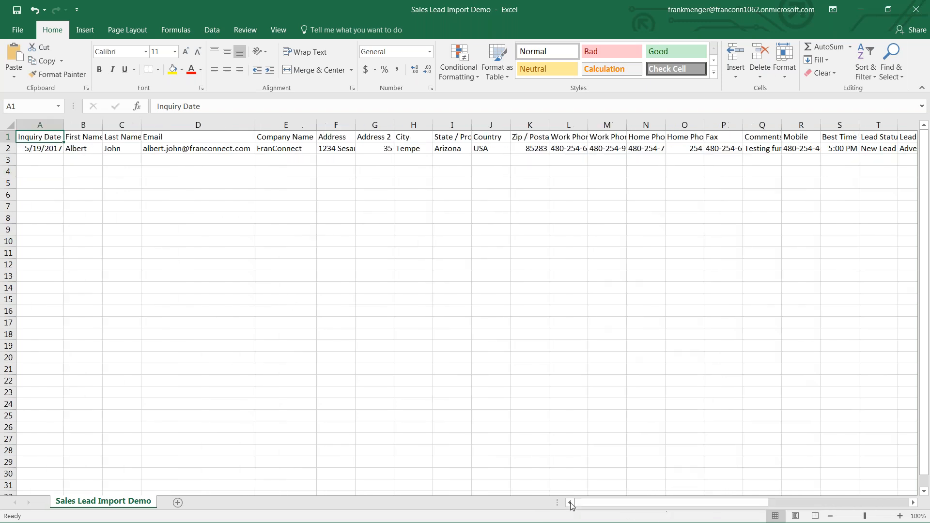
# - Check the CSV (Comma delimited) file type in the workbook's Save As options, then switch to the import wizard in the browser
pyautogui.click(21, 37)
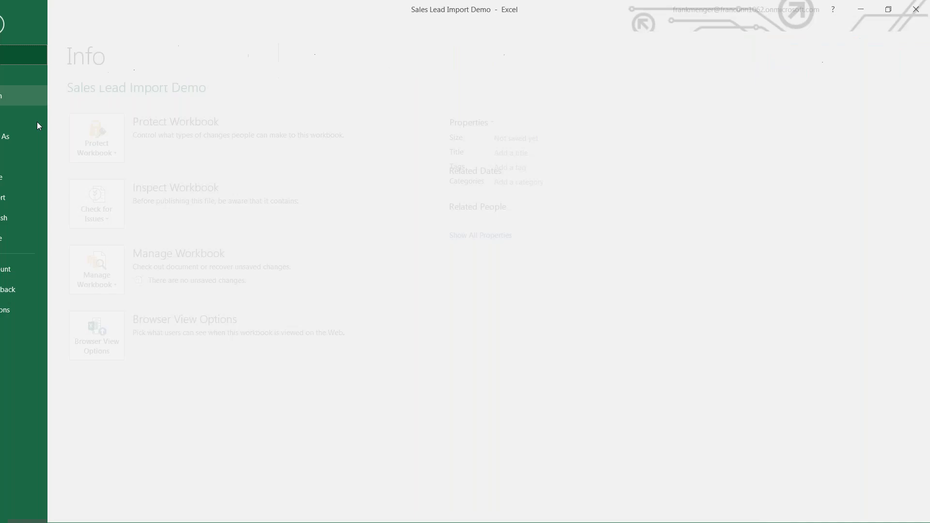
pyautogui.click(18, 141)
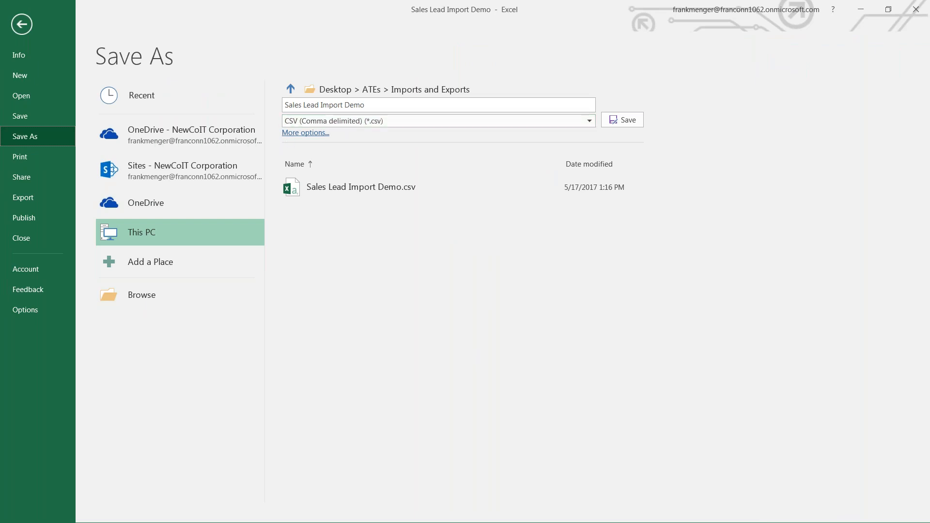
pyautogui.click(861, 9)
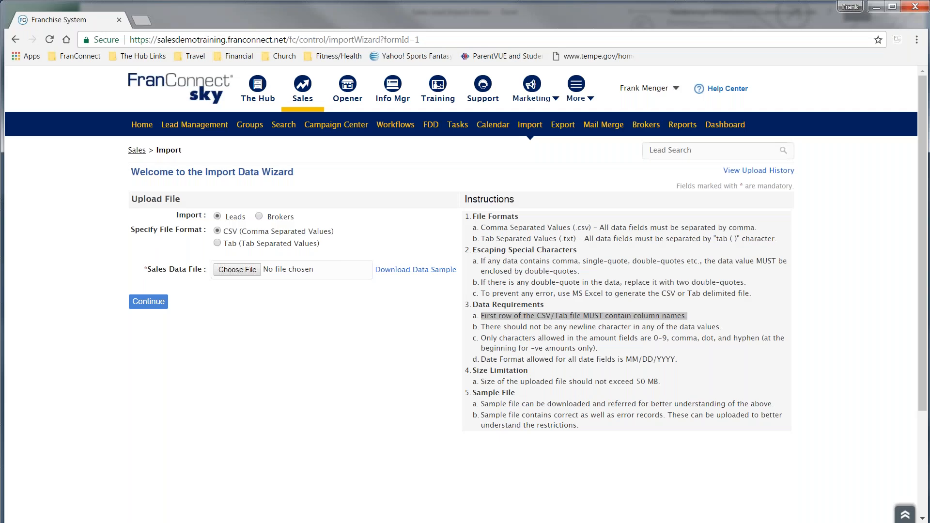
# - Highlight the CSV and Tab file format options in turn, try the Tab format, and select CSV (Comma Separated Values)
pyautogui.moveTo(344, 236); pyautogui.dragTo(224, 233)
pyautogui.moveTo(317, 246); pyautogui.dragTo(226, 247)
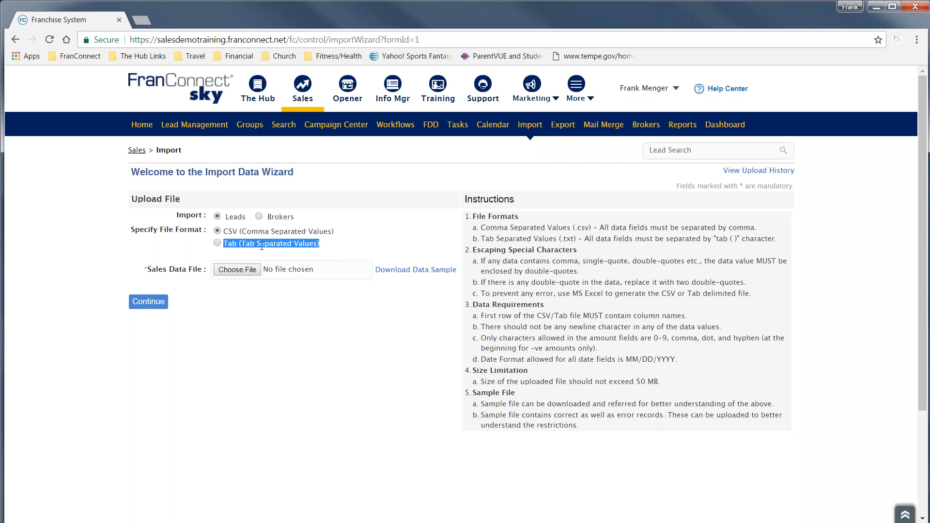
pyautogui.click(217, 244)
pyautogui.click(217, 232)
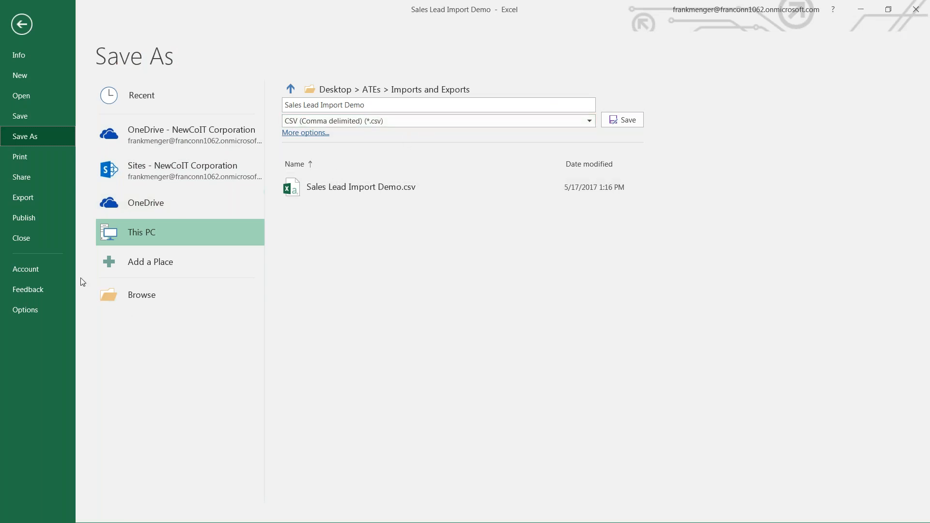
# - Return to Excel and close the Sales Lead Import Demo workbook without saving the changes
pyautogui.click(917, 9)
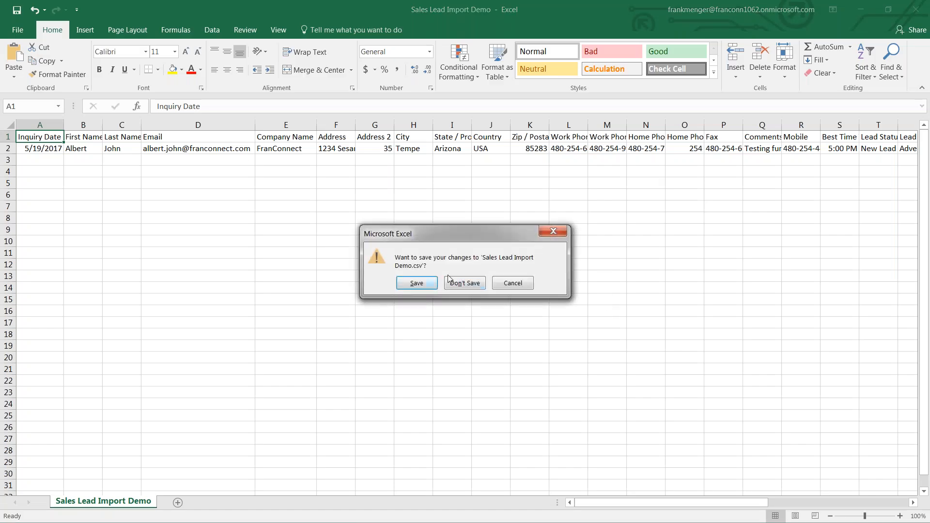
pyautogui.click(463, 283)
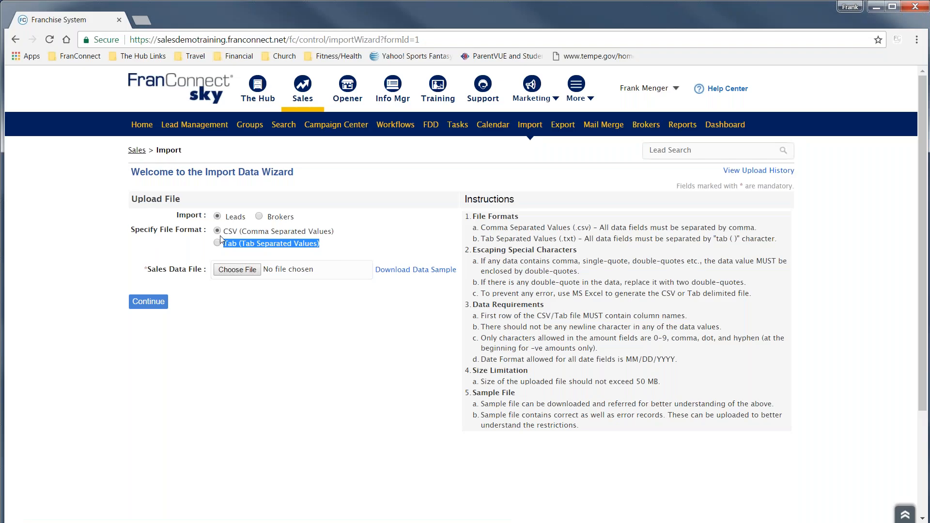
# - Choose Sales Lead Import Demo from the ATEs > Imports and Exports folder on the Desktop as the sales data file and continue to column mapping
pyautogui.click(235, 273)
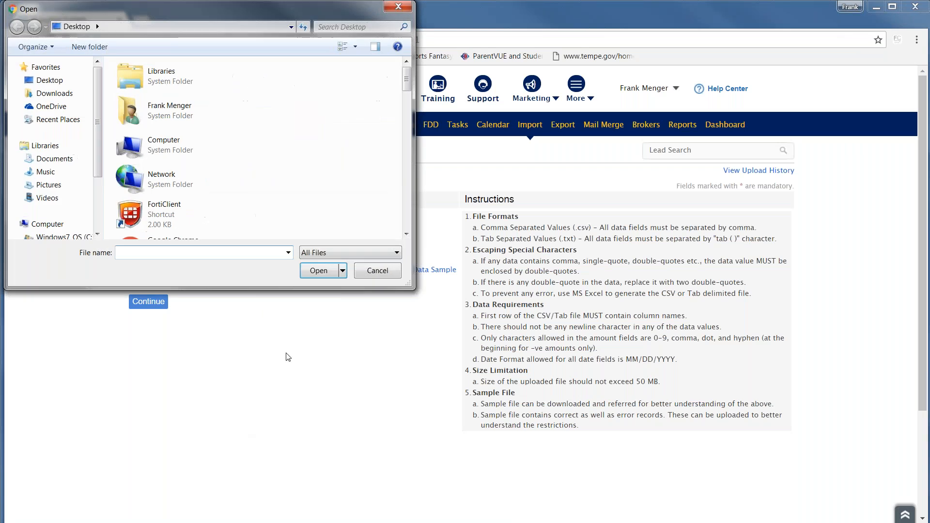
pyautogui.click(50, 80)
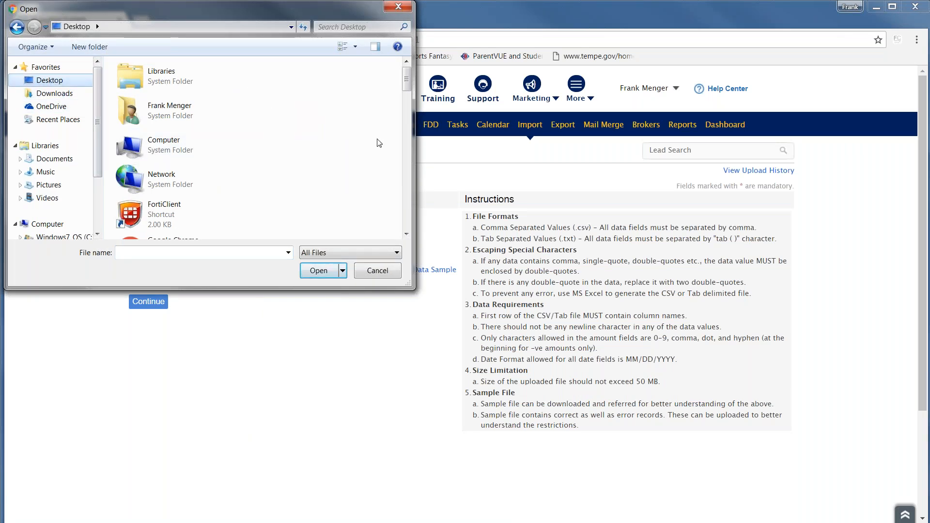
pyautogui.scroll(-3, 195, 188)
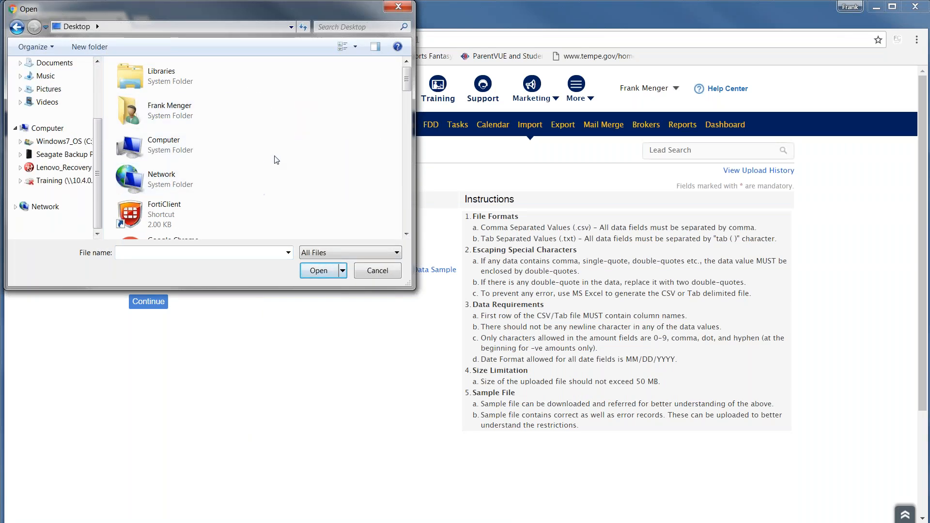
pyautogui.scroll(-3, 279, 158)
pyautogui.doubleClick(185, 151)
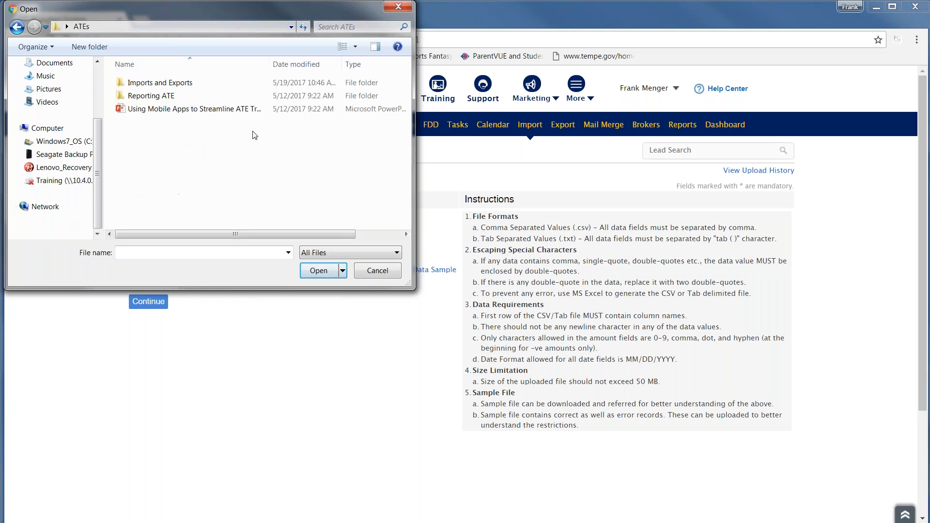
pyautogui.doubleClick(184, 85)
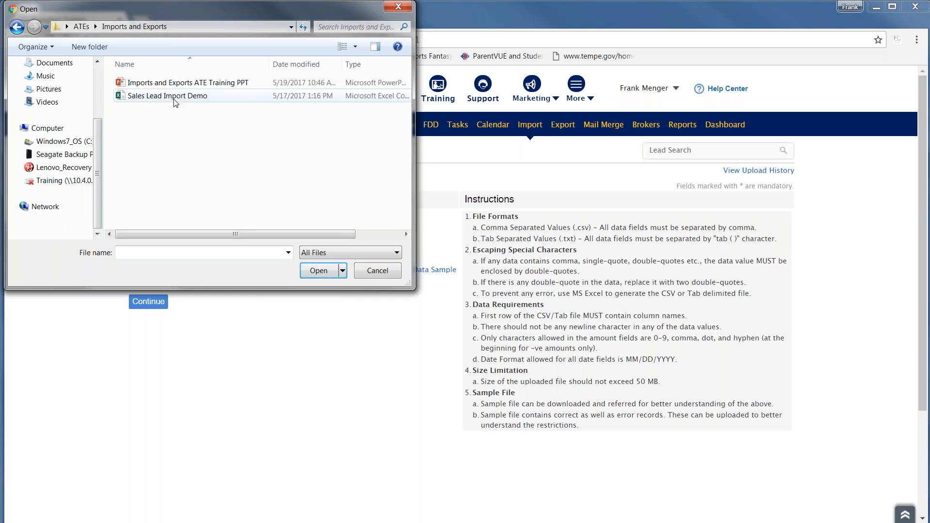
pyautogui.doubleClick(174, 99)
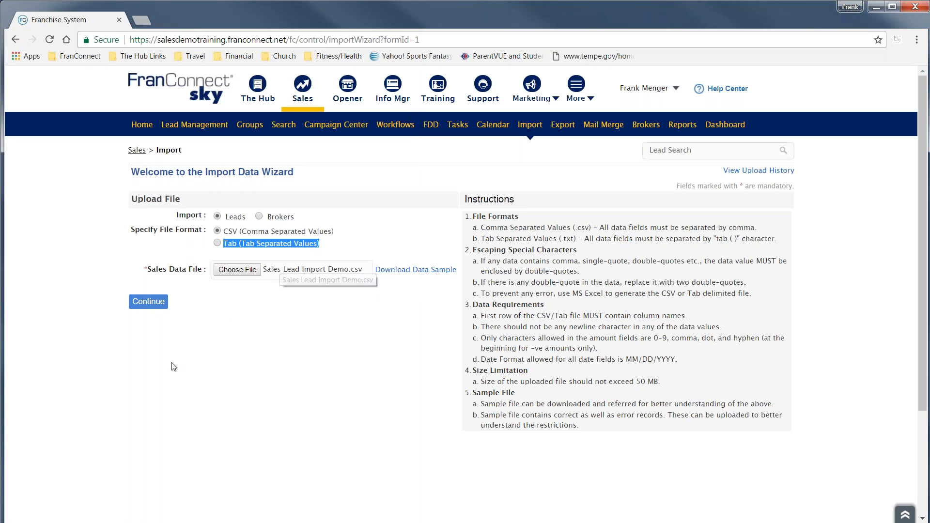
pyautogui.click(150, 302)
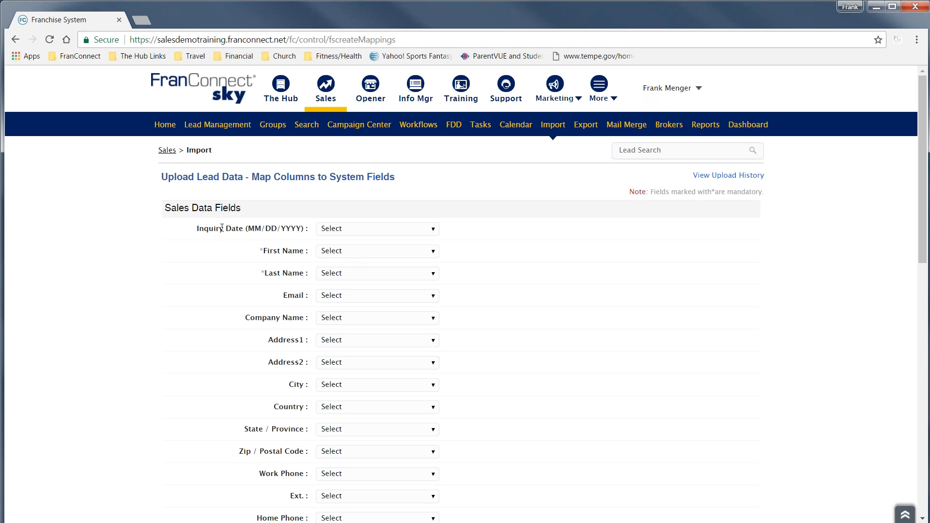
# - Look through the file columns offered for the Inquiry Date field and map it to the Inquiry Date column
pyautogui.click(430, 233)
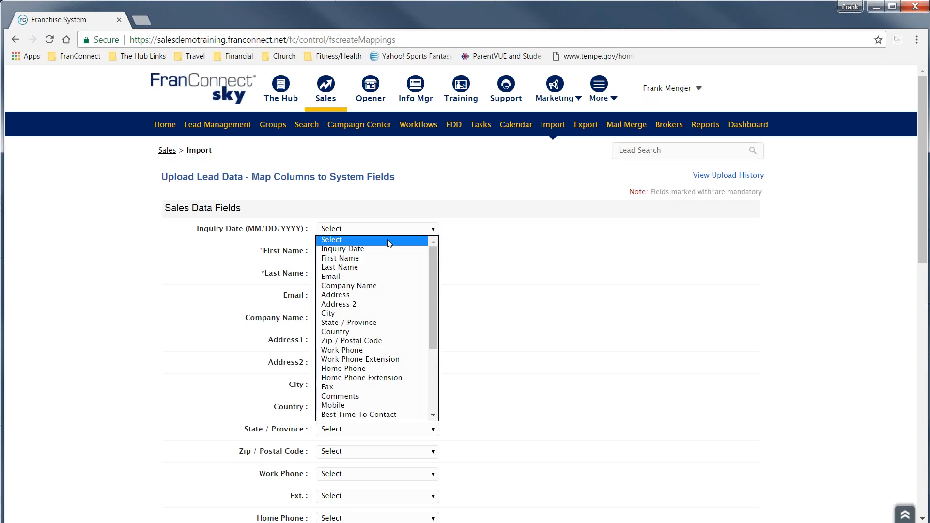
pyautogui.scroll(-4, 360, 343)
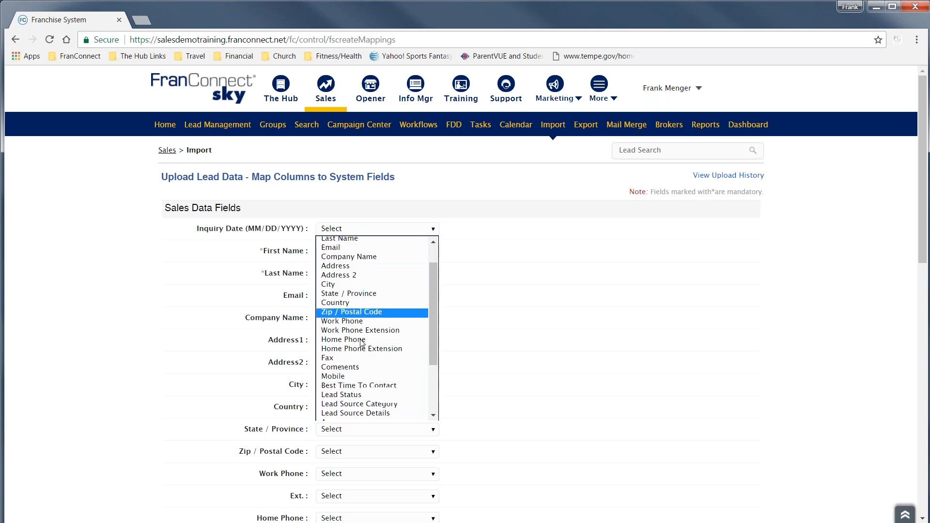
pyautogui.scroll(4, 363, 345)
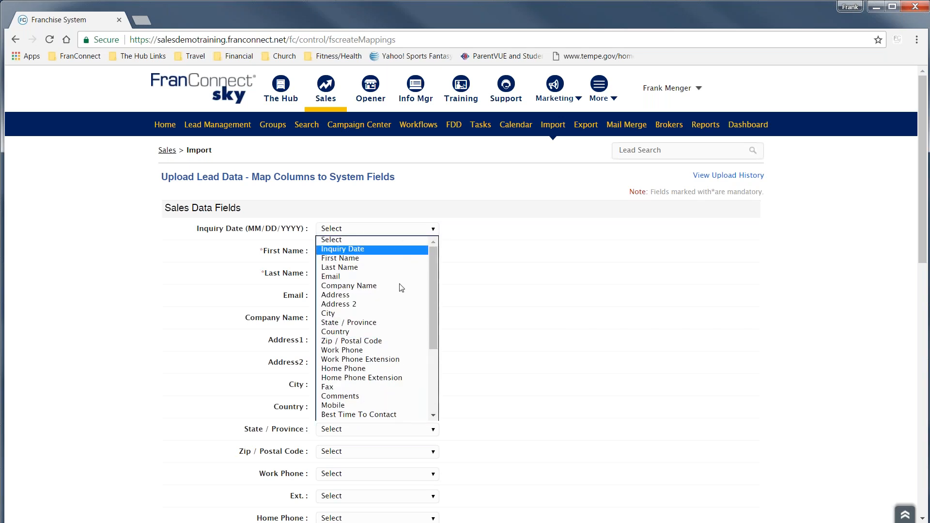
pyautogui.scroll(-4, 384, 383)
pyautogui.scroll(4, 383, 377)
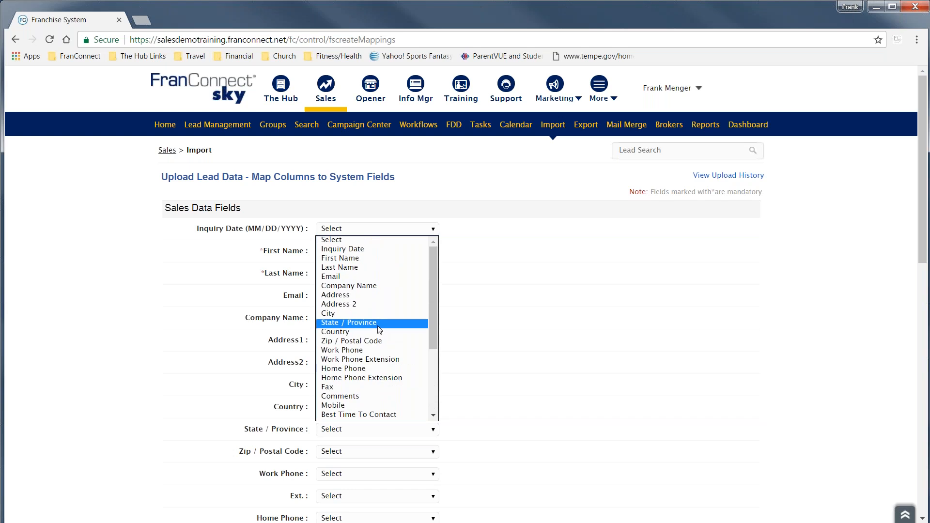
pyautogui.click(341, 249)
# - Map the First Name, Last Name and Email fields to the file columns with the same names
pyautogui.click(432, 251)
pyautogui.click(366, 285)
pyautogui.click(403, 273)
pyautogui.click(347, 314)
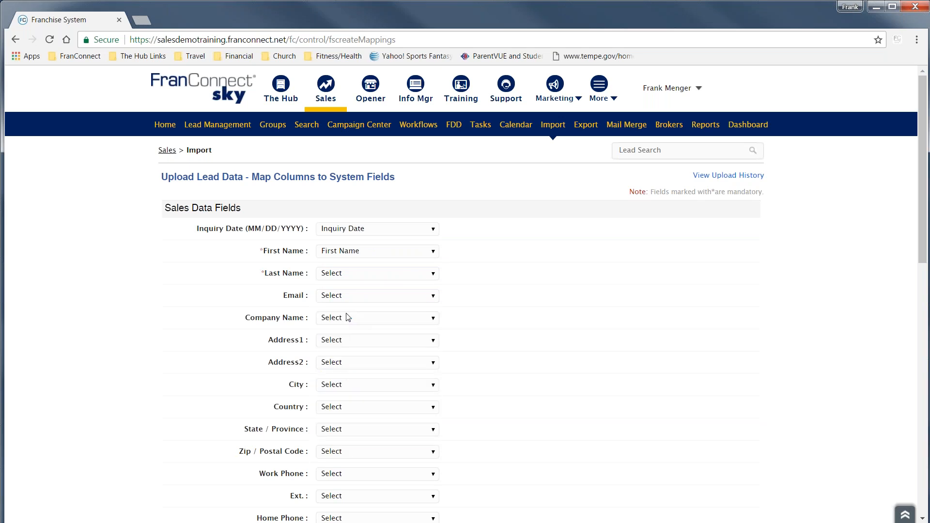
pyautogui.click(404, 296)
pyautogui.click(348, 348)
# - Review the remaining unmapped fields, then map Company Name to the Company Name column and Address1 to the Address column
pyautogui.scroll(-3, 363, 409)
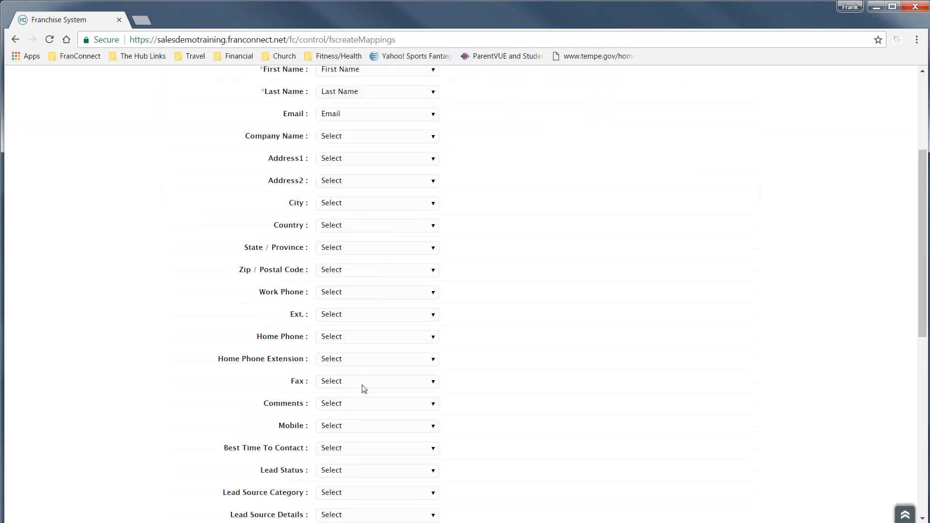
pyautogui.scroll(-1, 347, 426)
pyautogui.scroll(-2, 312, 371)
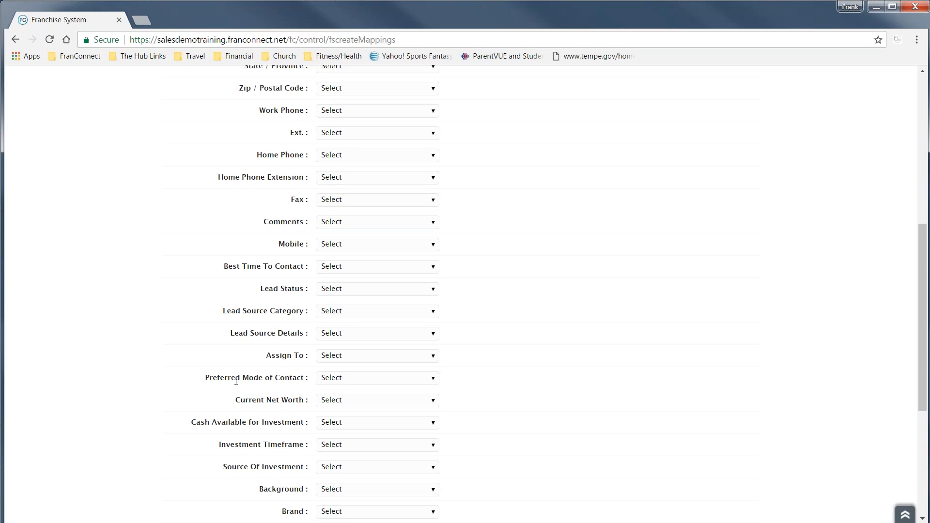
pyautogui.scroll(1, 506, 366)
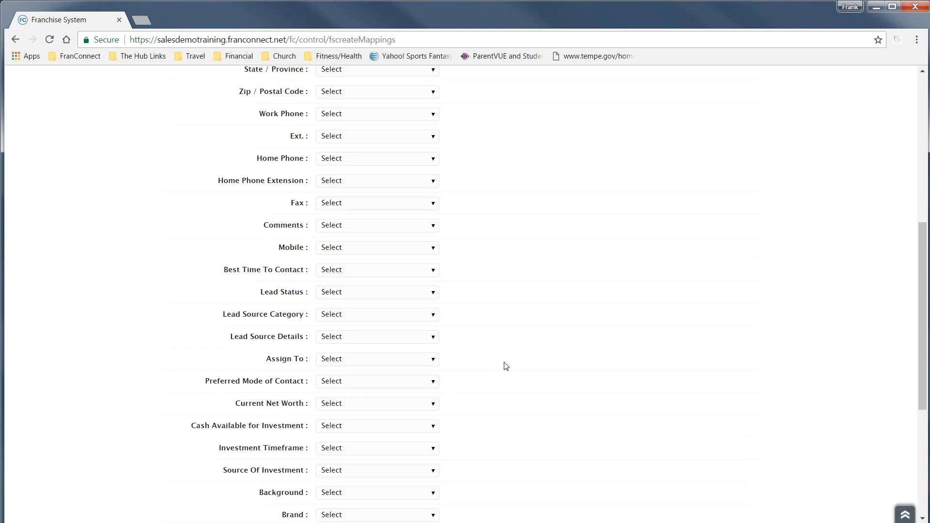
pyautogui.scroll(7, 506, 366)
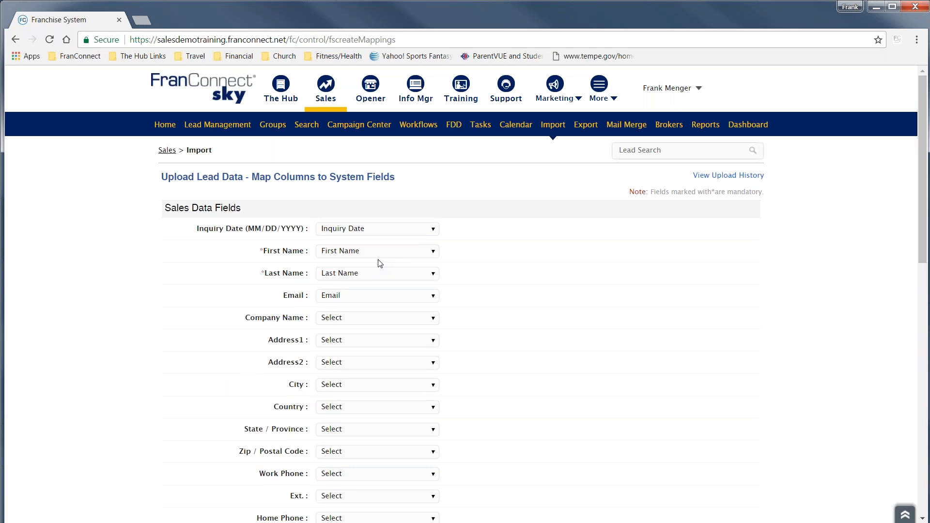
pyautogui.click(433, 317)
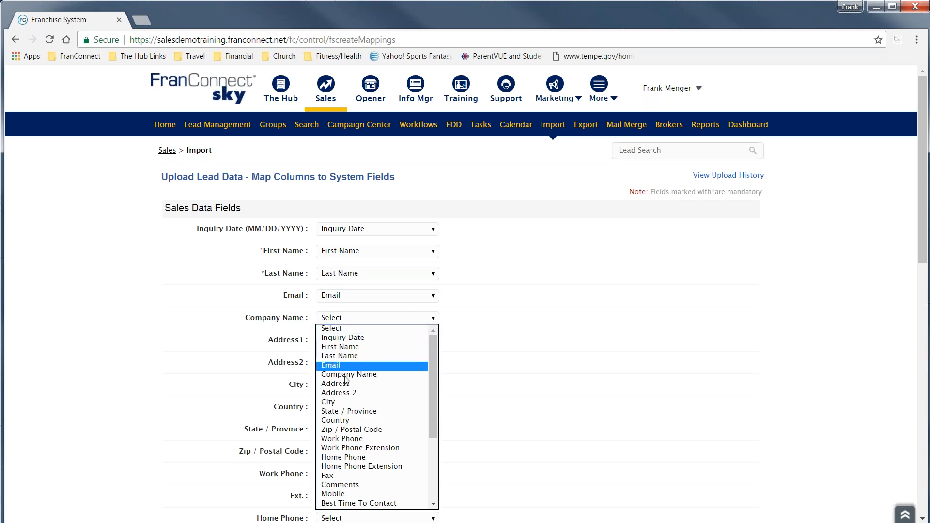
pyautogui.click(375, 374)
pyautogui.click(409, 345)
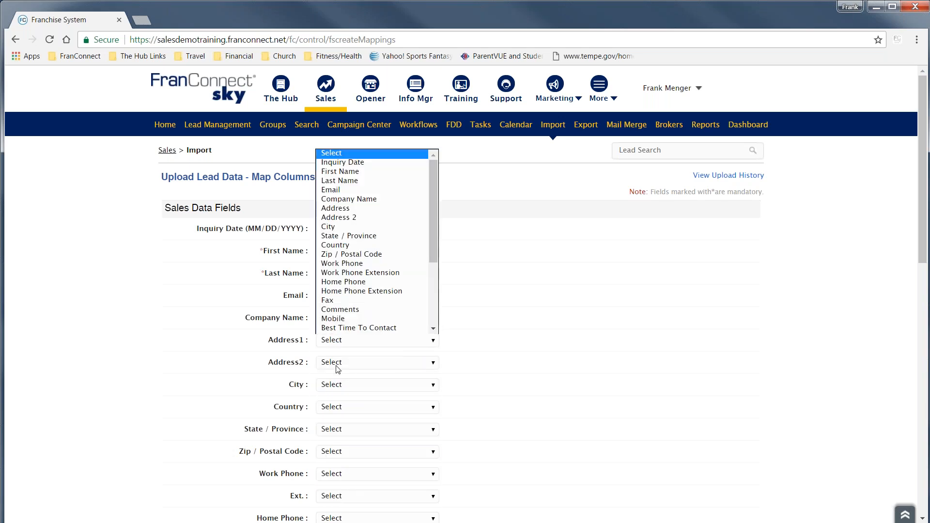
pyautogui.click(357, 212)
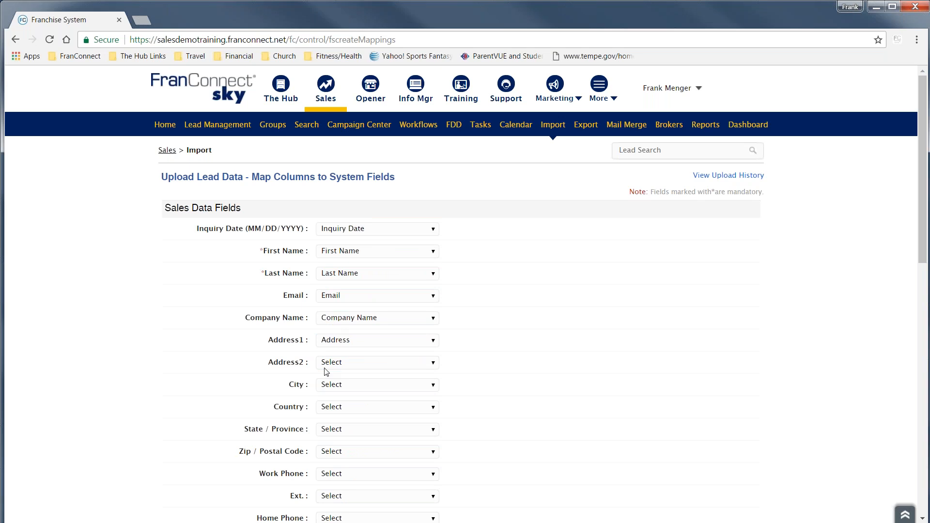
pyautogui.click(378, 345)
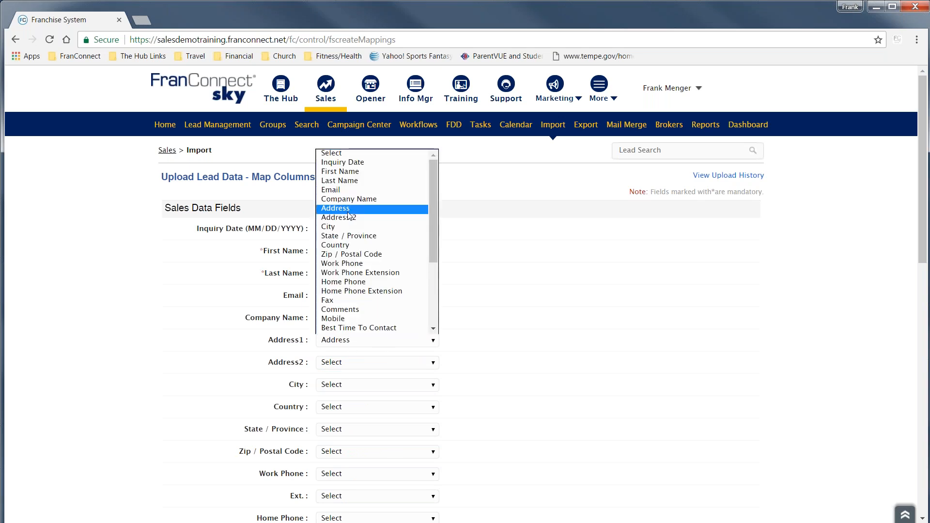
pyautogui.click(435, 345)
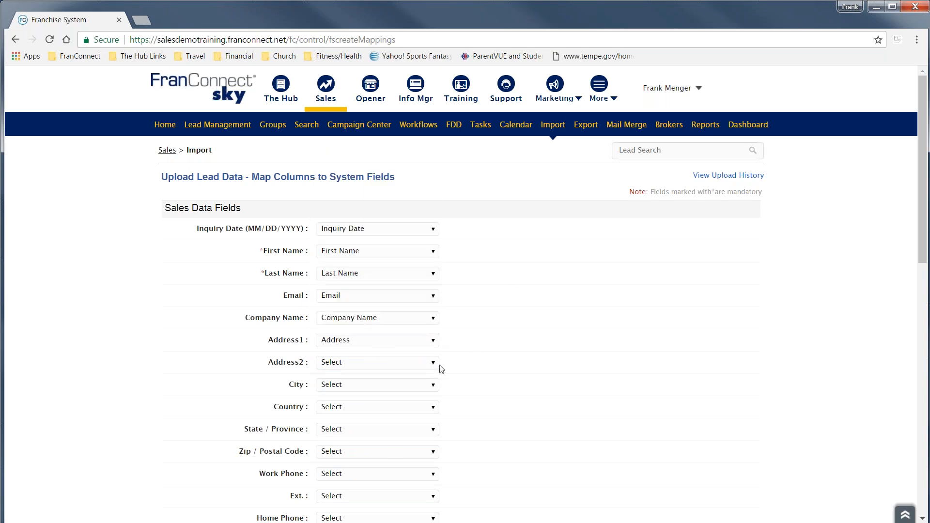
# - Map the Address2 field to the Address 2 column and the City field to the City column
pyautogui.click(434, 363)
pyautogui.click(357, 240)
pyautogui.click(408, 386)
pyautogui.click(356, 272)
# - Map the Country, State / Province and Zip / Postal Code fields to their matching file columns
pyautogui.scroll(-1, 599, 369)
pyautogui.scroll(-2, 599, 369)
pyautogui.click(426, 285)
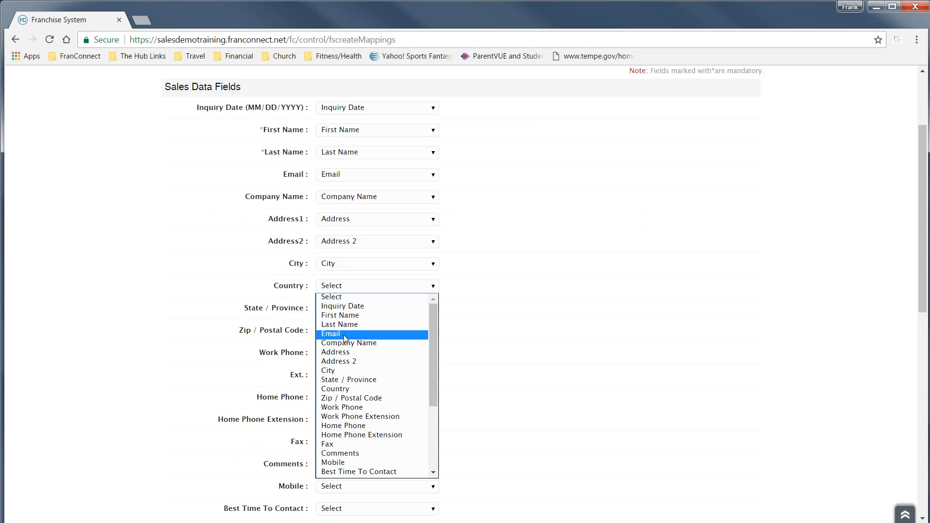
pyautogui.click(345, 389)
pyautogui.click(432, 310)
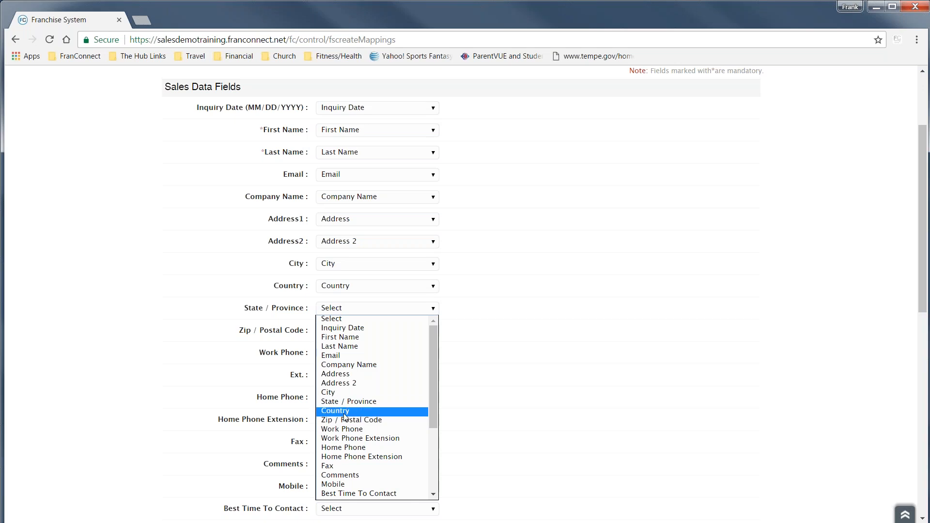
pyautogui.click(362, 402)
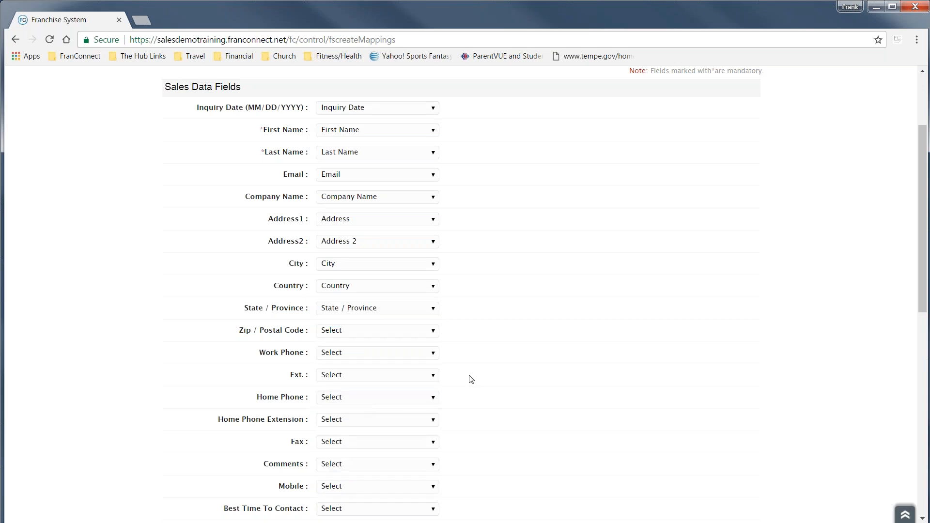
pyautogui.click(415, 333)
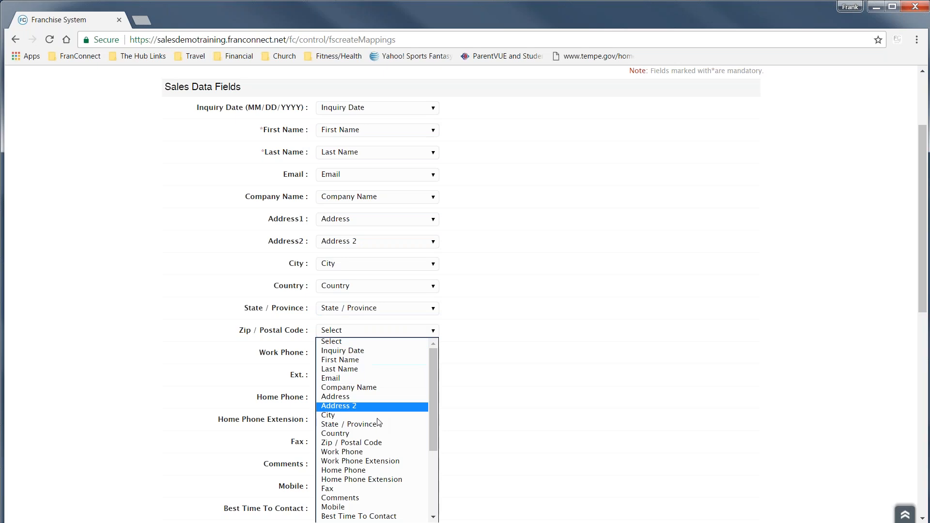
pyautogui.click(392, 442)
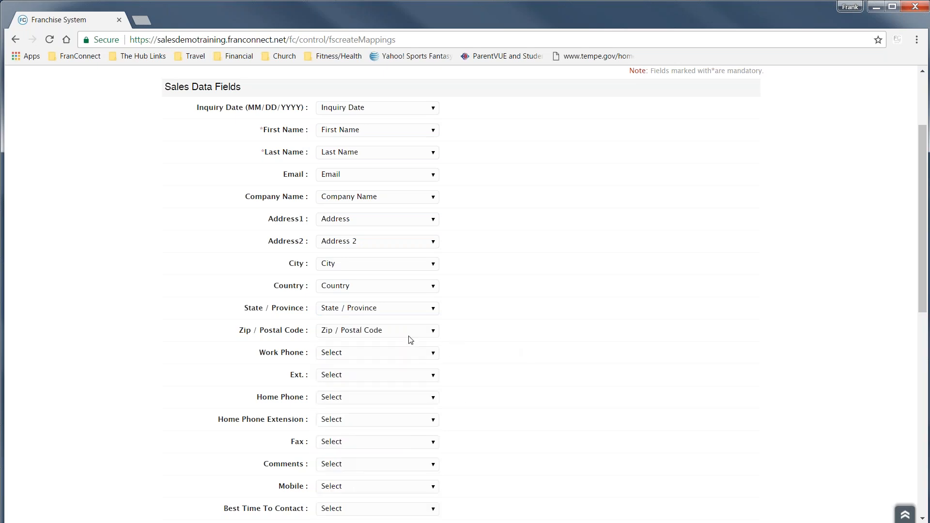
# - Map the Work Phone field to the Work Phone column and the Ext. field to the Work Phone Extension column
pyautogui.click(415, 357)
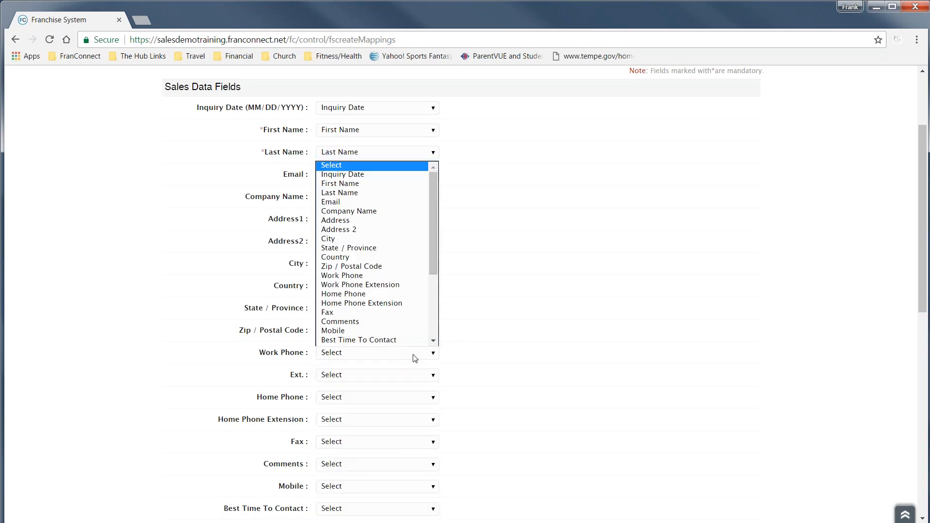
pyautogui.click(360, 279)
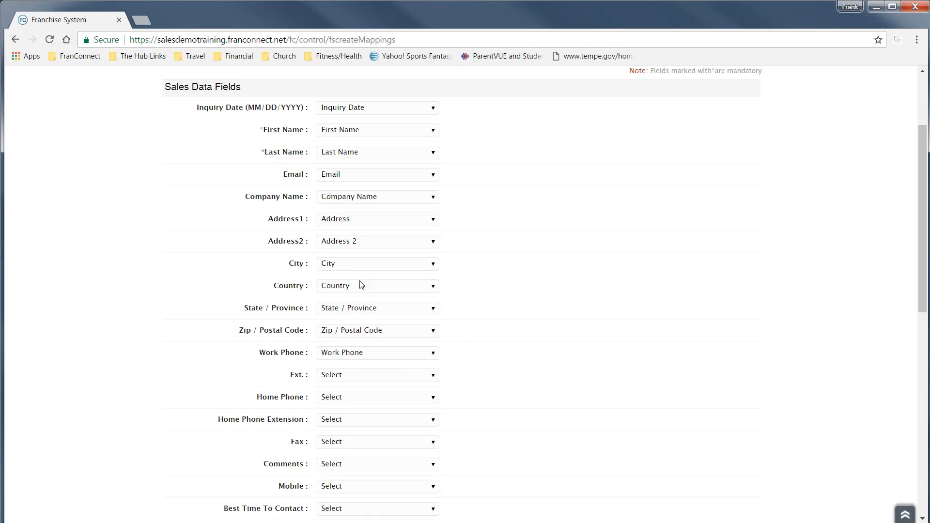
pyautogui.click(388, 375)
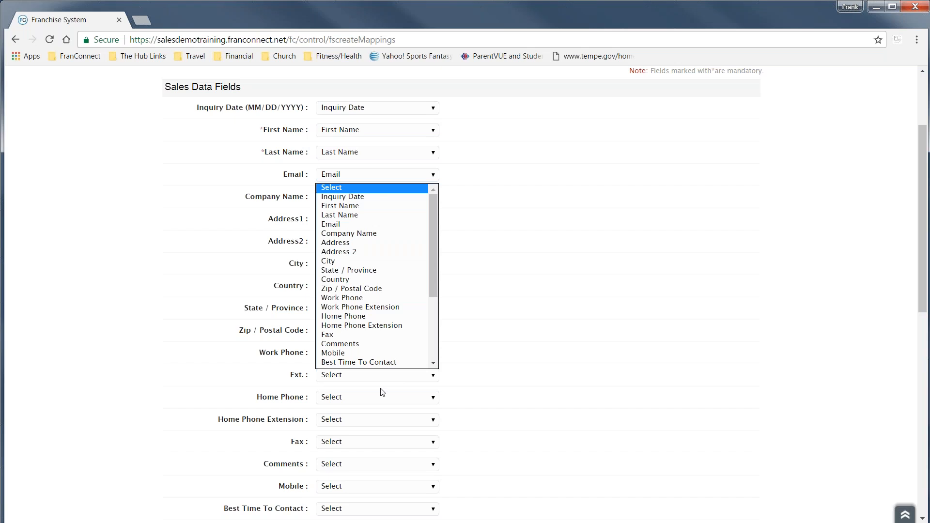
pyautogui.click(356, 308)
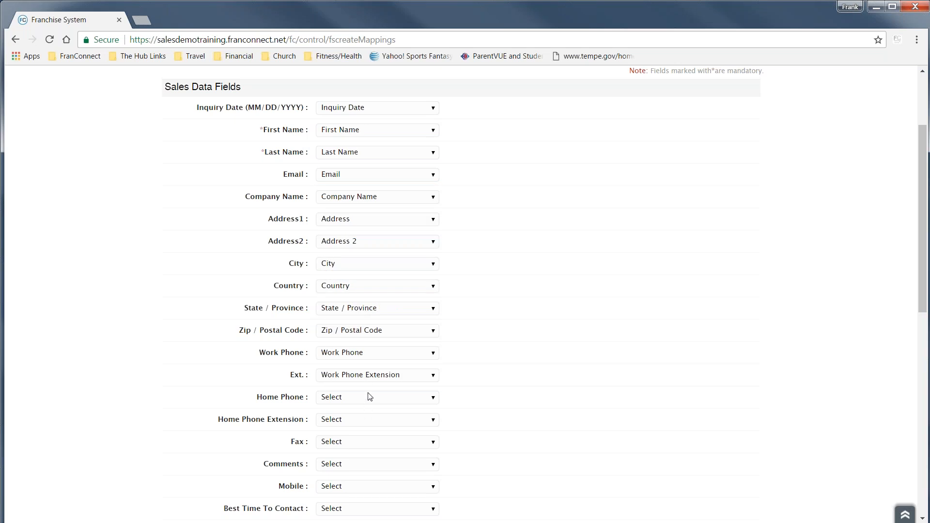
# - Map the Home Phone and Home Phone Extension fields to the file columns with the same names
pyautogui.click(370, 396)
pyautogui.click(360, 339)
pyautogui.click(361, 422)
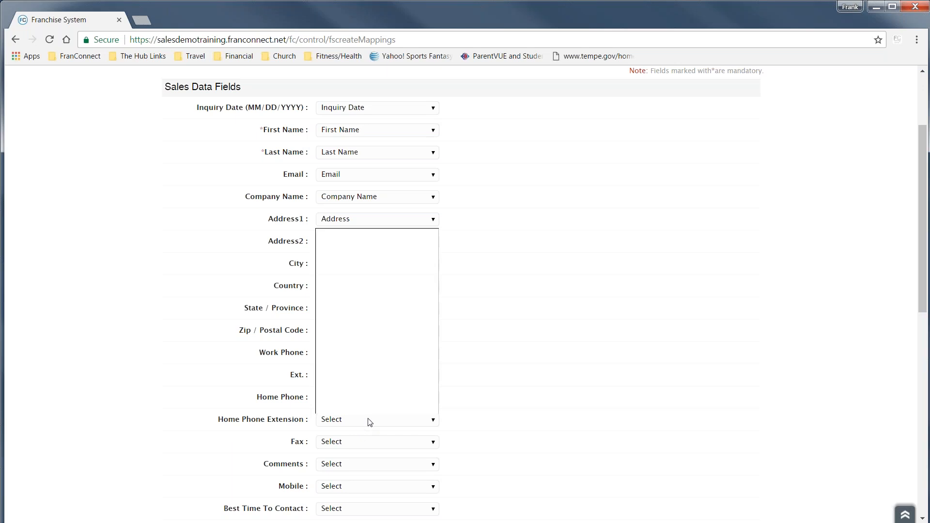
pyautogui.scroll(-4, 373, 373)
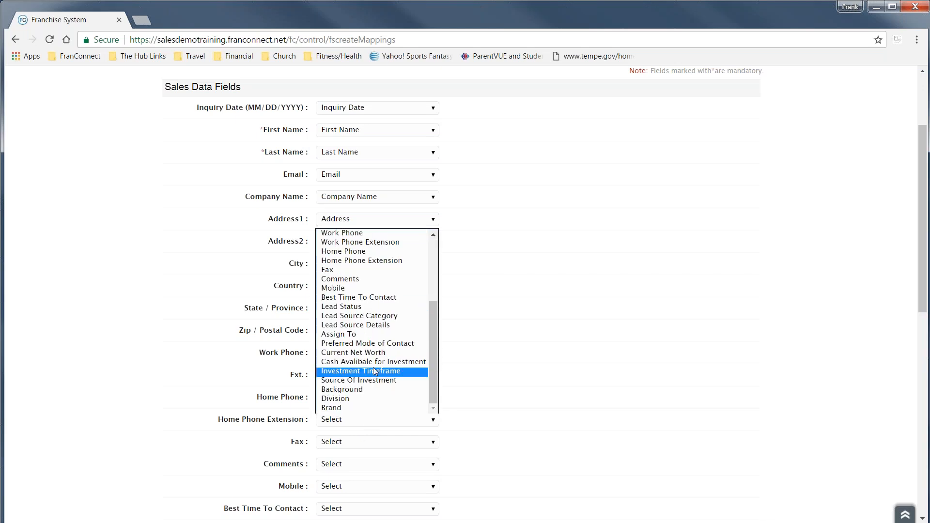
pyautogui.click(362, 261)
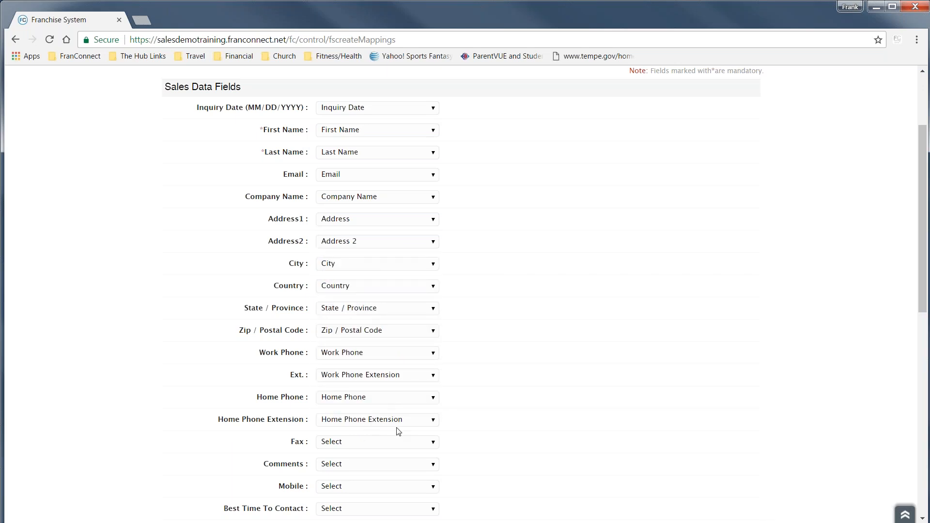
# - Map the Fax field to the Fax column and the Comments field to the Comments column
pyautogui.click(379, 441)
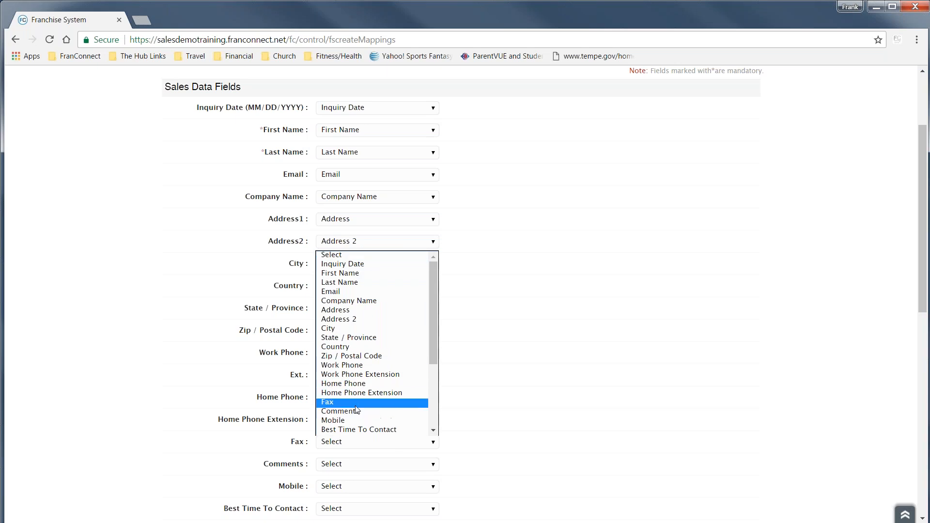
pyautogui.click(356, 403)
pyautogui.scroll(-3, 435, 406)
pyautogui.click(396, 344)
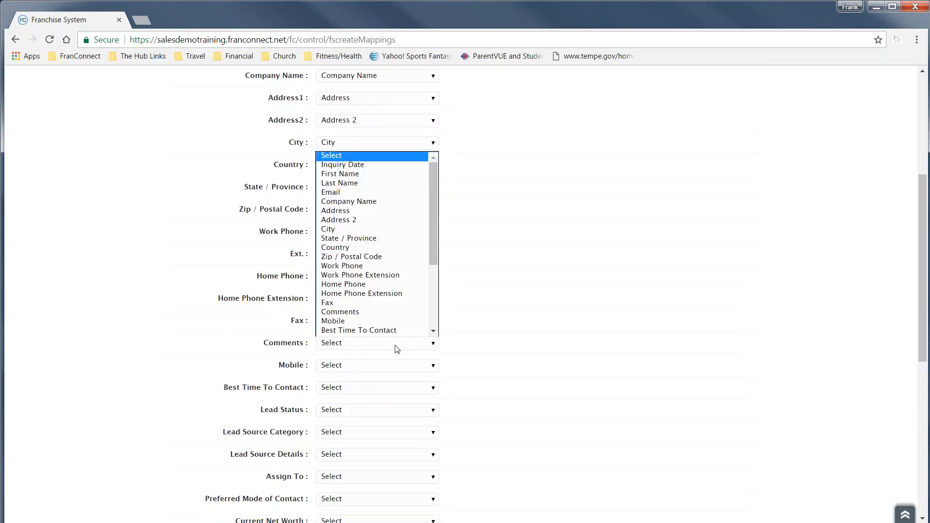
pyautogui.click(358, 312)
# - Map the Mobile, Best Time To Contact and Lead Status fields to their matching file columns
pyautogui.click(366, 372)
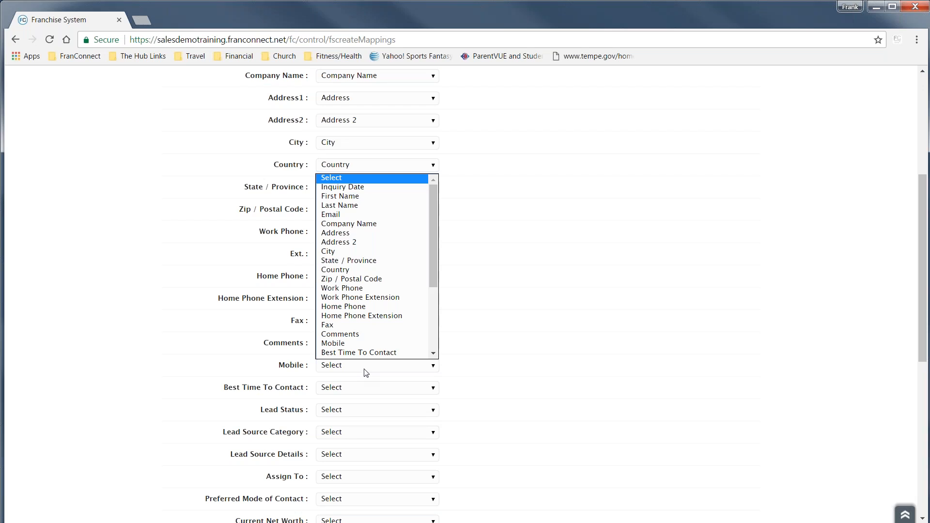
pyautogui.click(362, 334)
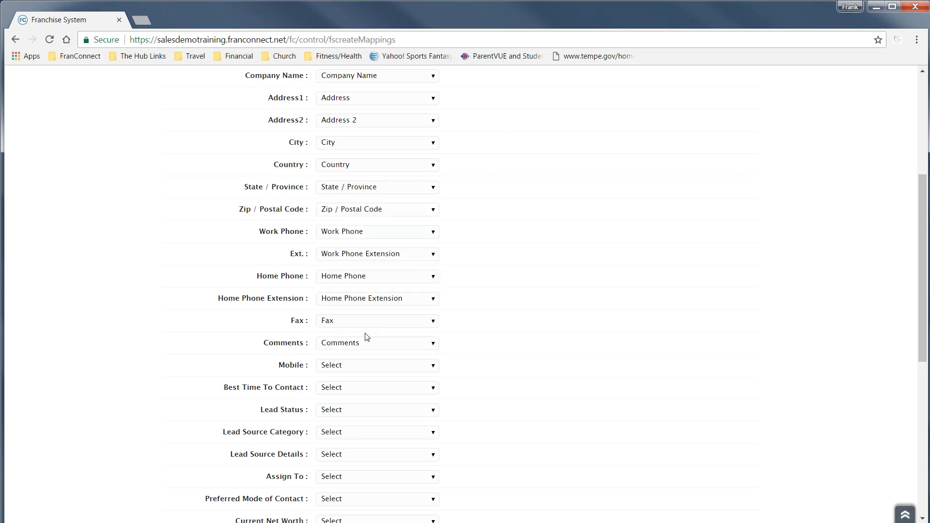
pyautogui.click(374, 391)
pyautogui.click(379, 409)
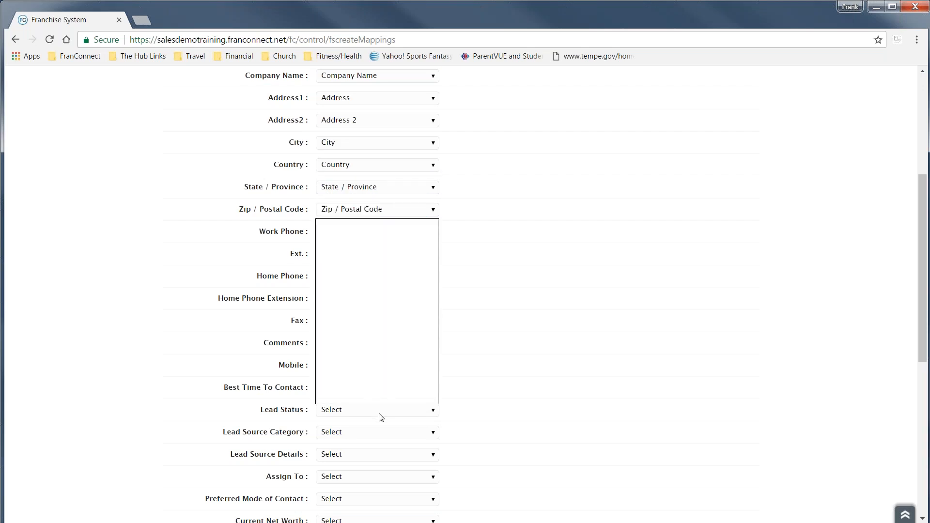
pyautogui.scroll(-4, 375, 338)
pyautogui.click(369, 299)
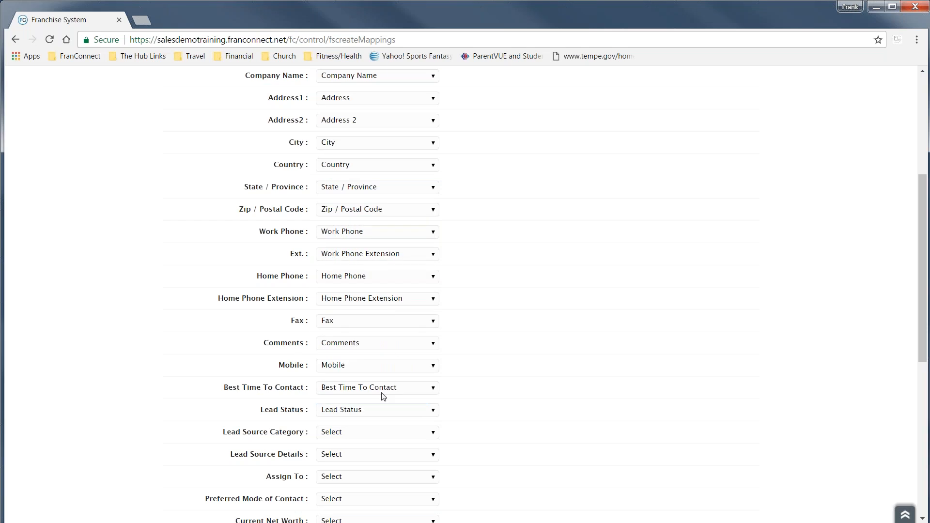
# - Map the Lead Source Category and Lead Source Details fields to the file columns with the same names
pyautogui.click(376, 433)
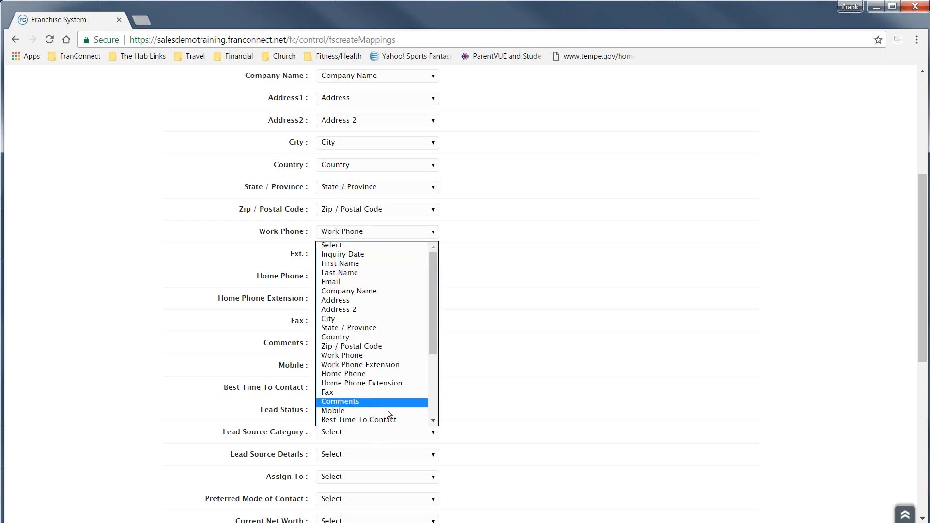
pyautogui.scroll(-4, 364, 384)
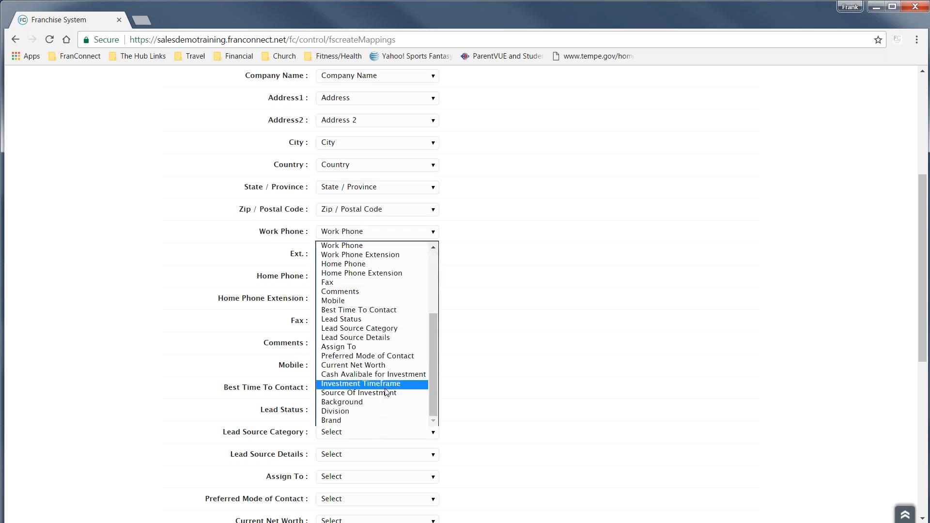
pyautogui.click(361, 329)
pyautogui.click(364, 455)
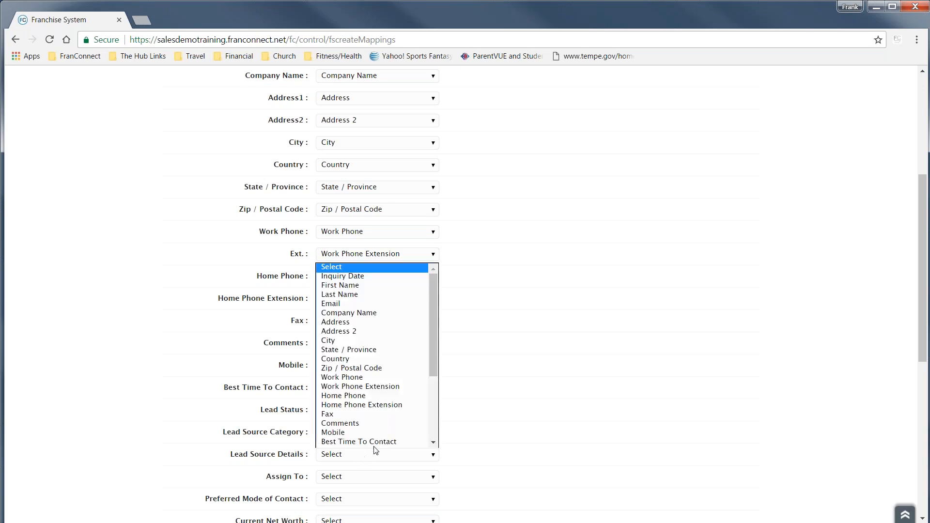
pyautogui.scroll(-4, 363, 382)
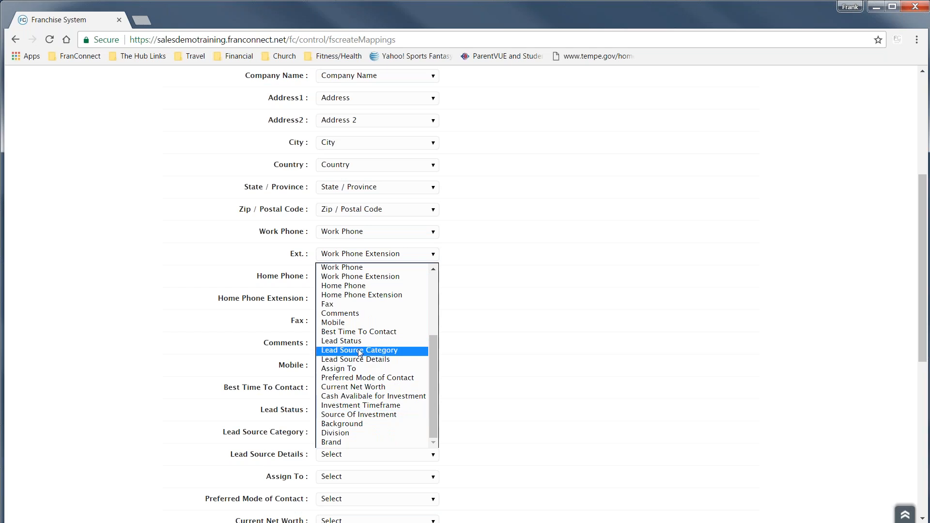
pyautogui.click(397, 360)
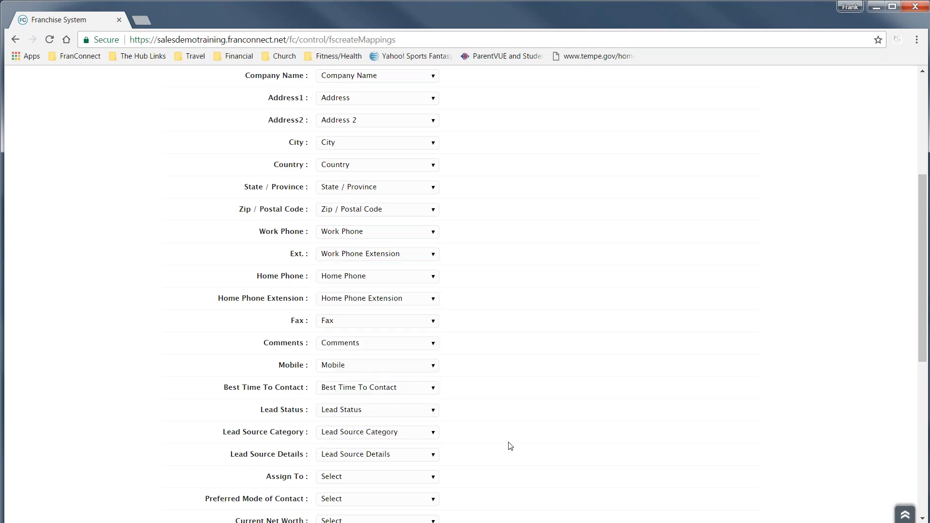
# - Map the Assign To field to the Assign To column and Preferred Mode of Contact to its matching column
pyautogui.scroll(-4, 509, 446)
pyautogui.click(361, 296)
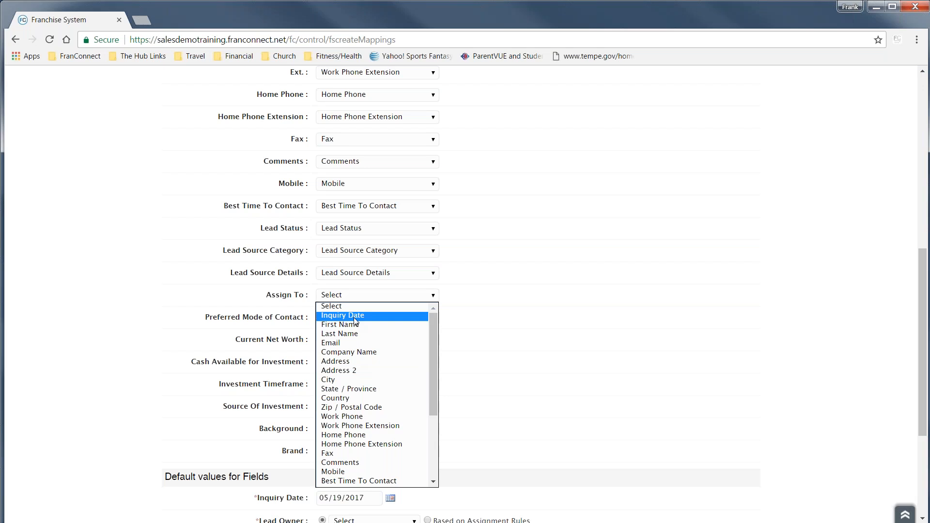
pyautogui.scroll(-4, 356, 385)
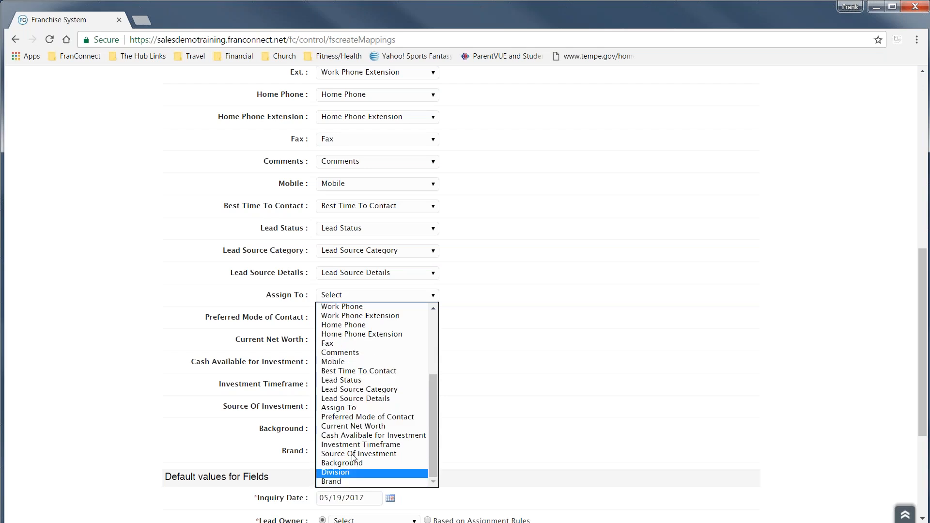
pyautogui.click(339, 407)
pyautogui.click(387, 318)
pyautogui.scroll(-4, 361, 403)
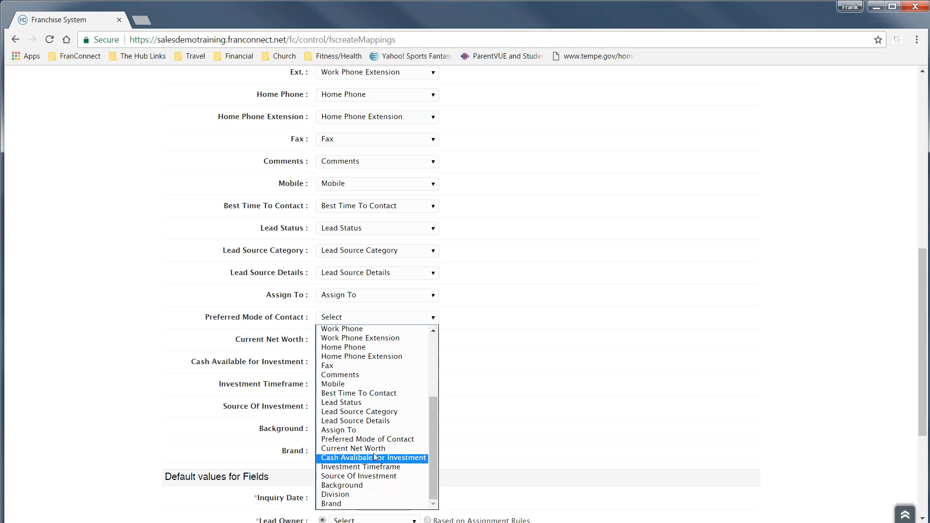
pyautogui.click(391, 438)
# - Map Current Net Worth to the Current Net Worth column and Cash Available for Investment to the Cash Avalibale for Investment column
pyautogui.click(387, 340)
pyautogui.scroll(-4, 378, 303)
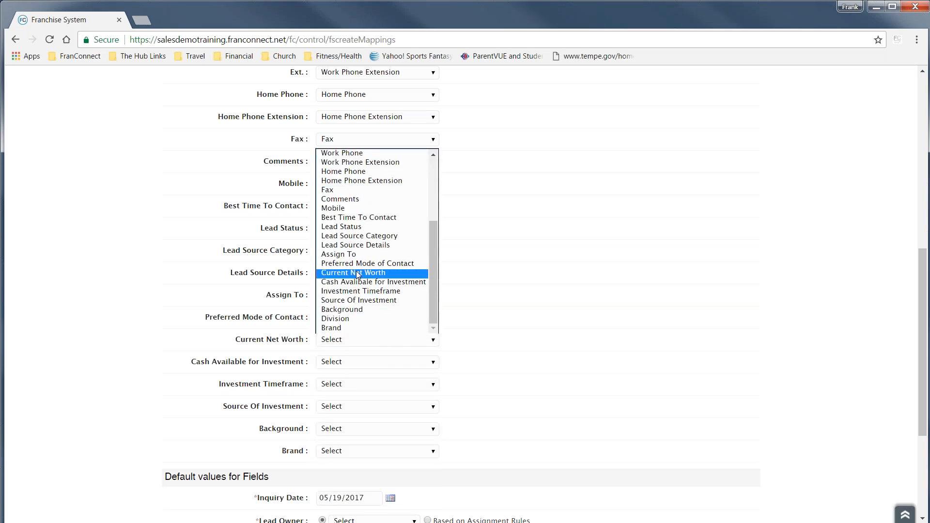
pyautogui.click(358, 274)
pyautogui.click(375, 363)
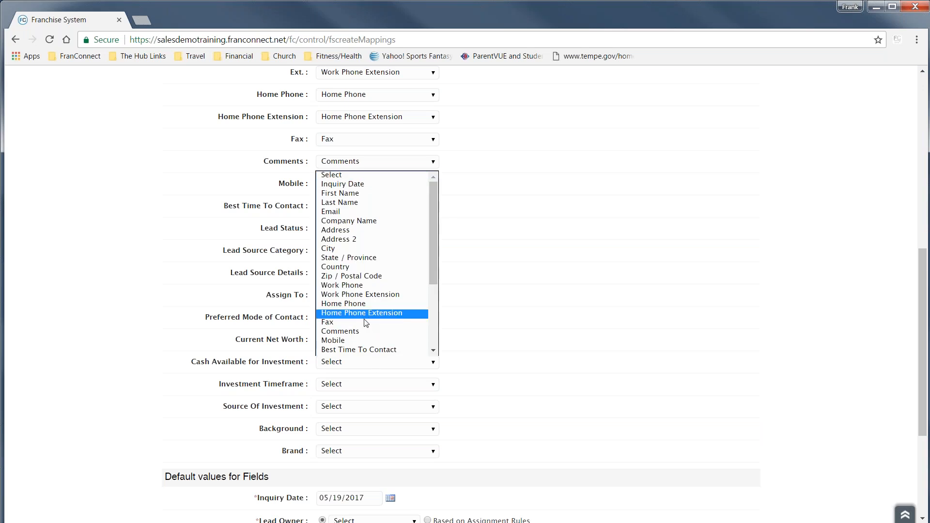
pyautogui.scroll(-4, 365, 323)
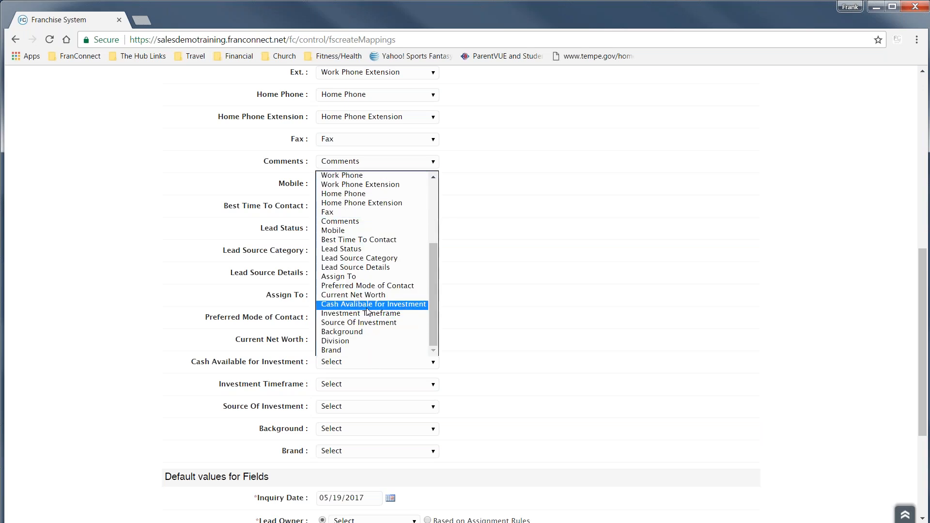
pyautogui.click(366, 307)
# - Map the Investment Timeframe and Source Of Investment fields to the file columns with the same names
pyautogui.click(365, 384)
pyautogui.scroll(-4, 358, 361)
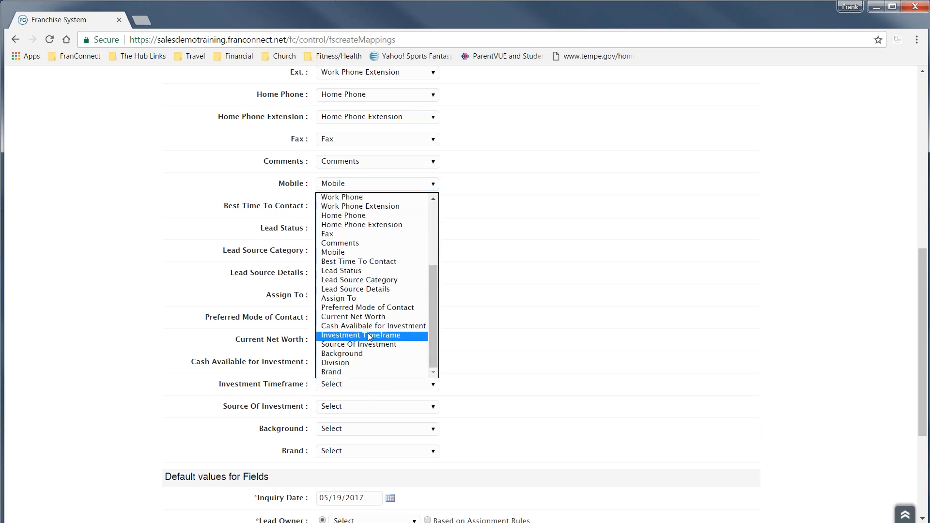
pyautogui.click(367, 335)
pyautogui.click(353, 409)
pyautogui.scroll(-5, 360, 329)
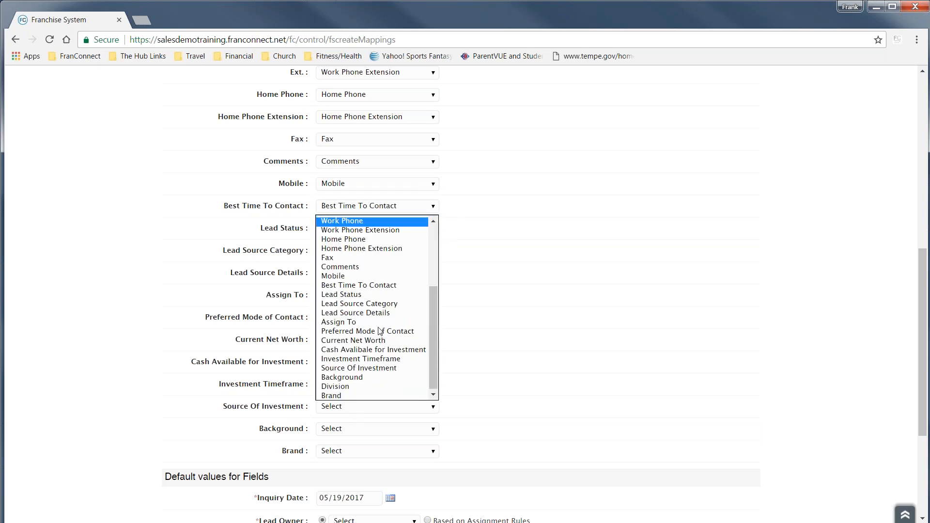
pyautogui.click(367, 370)
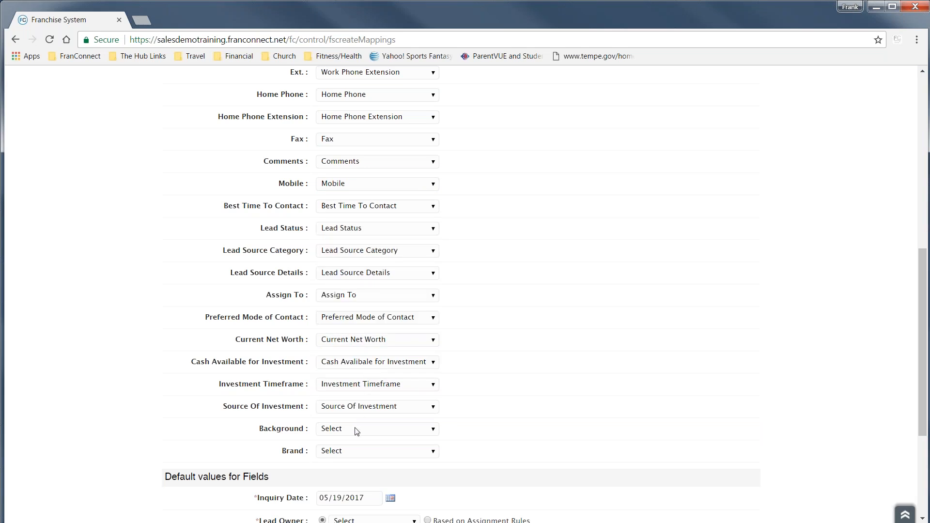
# - Map the Background field to the Background column and the Brand field to the Brand column
pyautogui.click(368, 428)
pyautogui.scroll(-1, 384, 334)
pyautogui.scroll(-3, 384, 334)
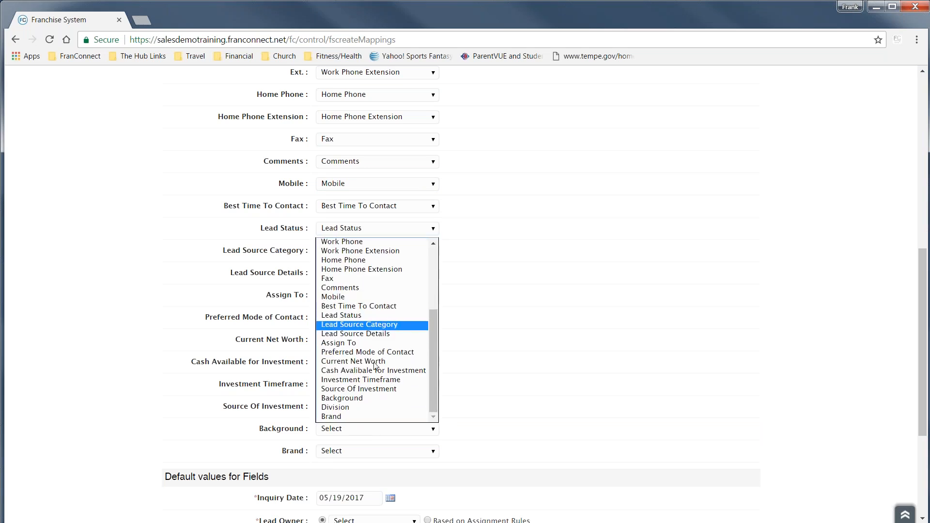
pyautogui.click(359, 400)
pyautogui.scroll(-4, 386, 267)
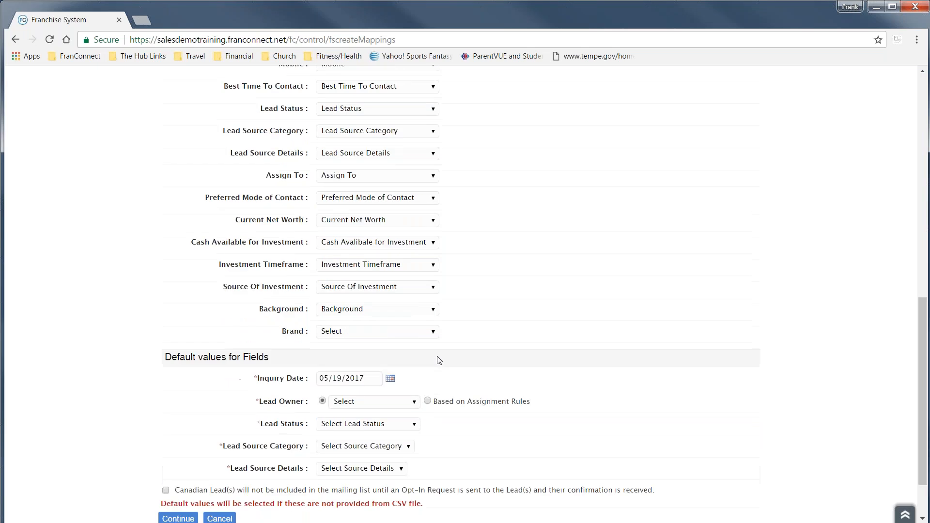
pyautogui.click(385, 267)
pyautogui.scroll(-2, 383, 310)
pyautogui.scroll(2, 380, 368)
pyautogui.scroll(-3, 378, 413)
pyautogui.click(373, 455)
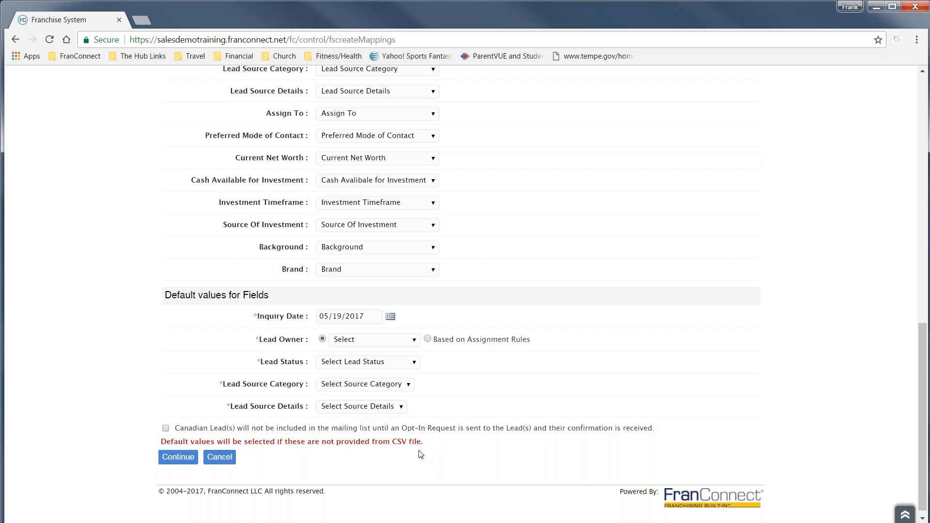
# - Set the default Lead Owner to a student1
pyautogui.moveTo(431, 445); pyautogui.dragTo(168, 444)
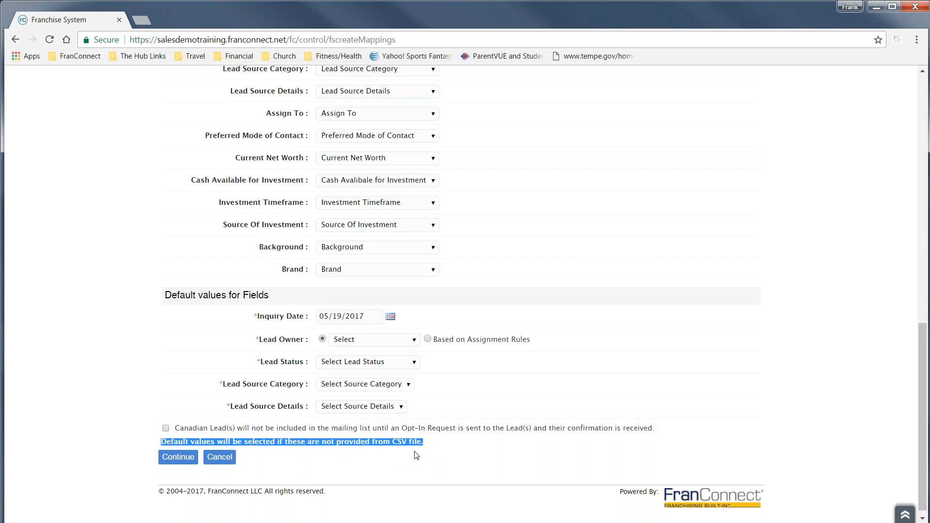
pyautogui.click(435, 449)
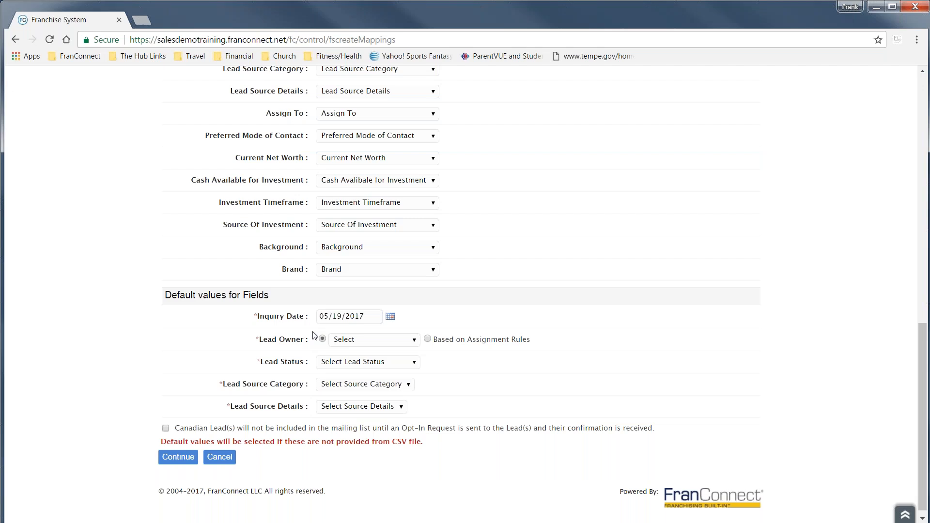
pyautogui.click(322, 339)
pyautogui.click(410, 342)
pyautogui.scroll(-5, 410, 264)
pyautogui.scroll(-15, 411, 264)
pyautogui.scroll(6, 411, 263)
pyautogui.scroll(10, 411, 264)
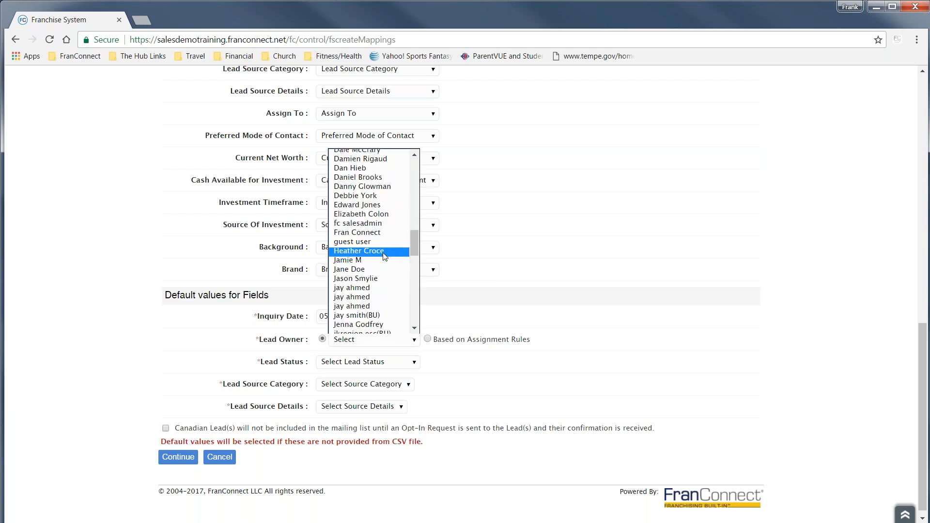
pyautogui.scroll(3, 385, 257)
pyautogui.scroll(-4, 385, 257)
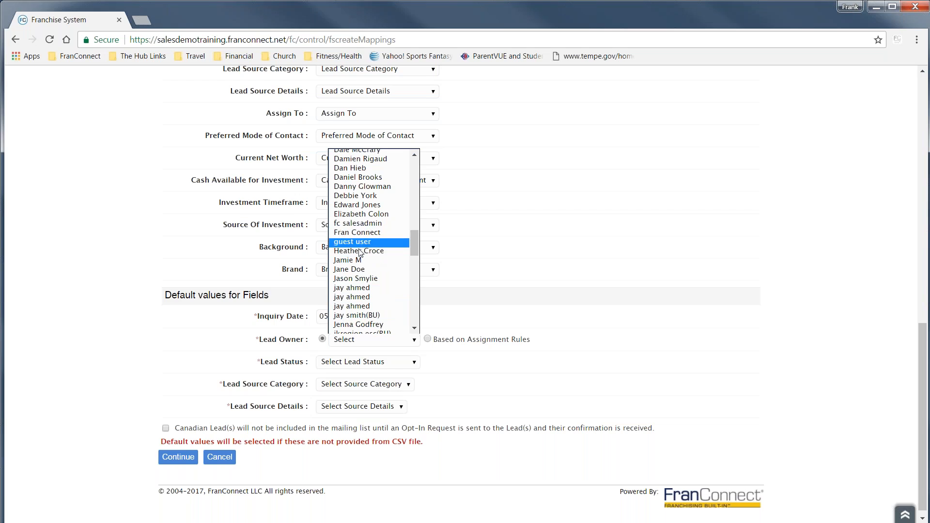
pyautogui.scroll(5, 365, 240)
pyautogui.scroll(10, 368, 237)
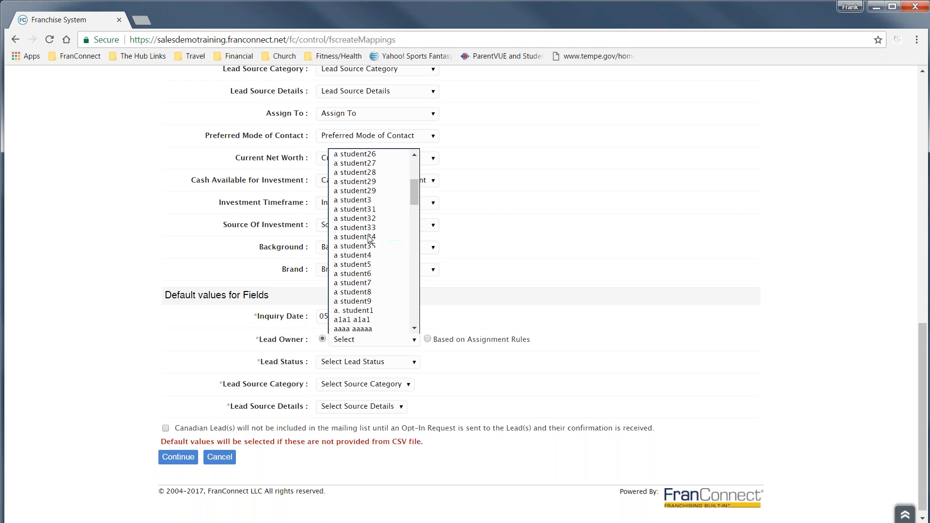
pyautogui.click(368, 162)
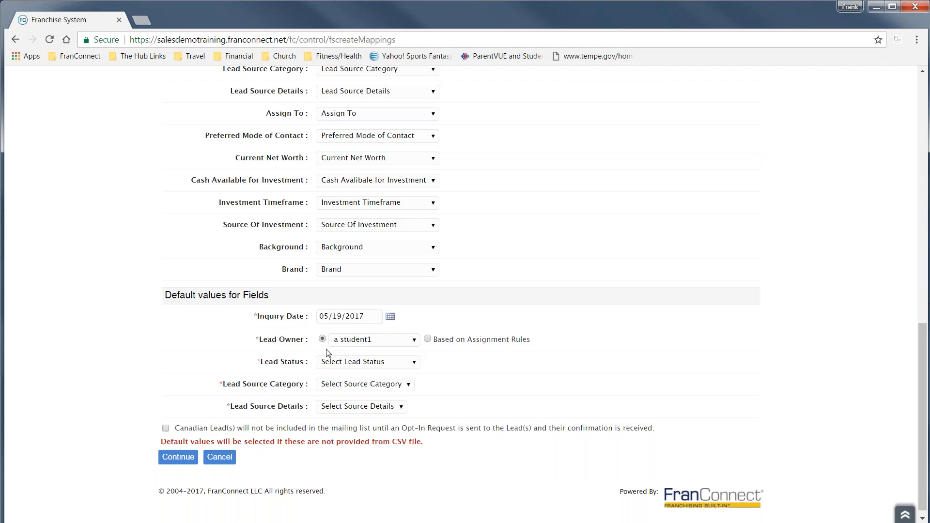
# - Base the default Lead Owner on assignment rules and set the default Lead Status to New Lead
pyautogui.click(428, 338)
pyautogui.click(413, 364)
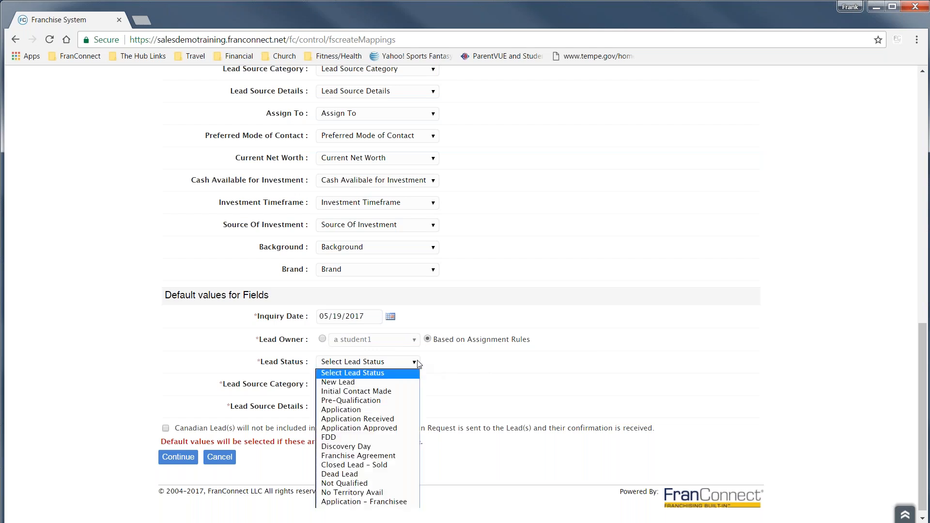
pyautogui.click(374, 387)
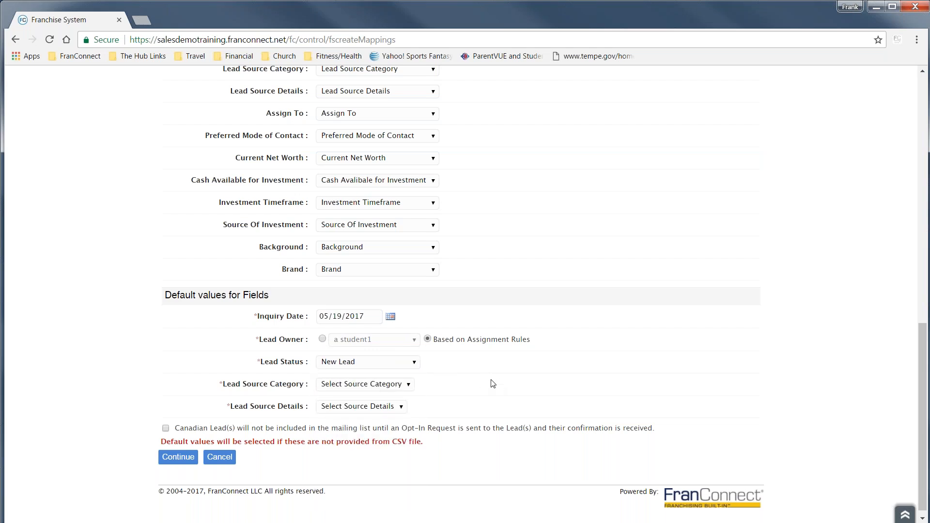
# - Set the default Lead Source Category to Advertisement and the default Lead Source Details to Fran Connect Magazine
pyautogui.click(407, 385)
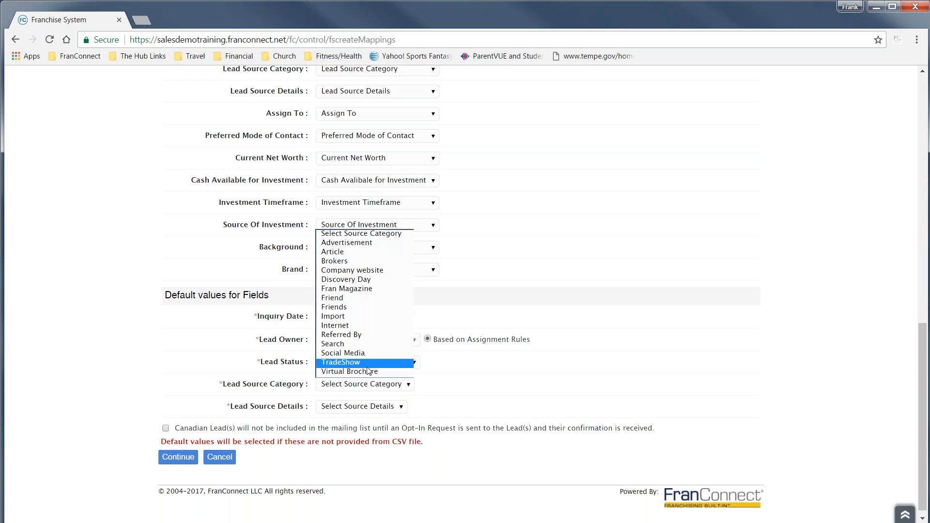
pyautogui.click(341, 243)
pyautogui.click(397, 407)
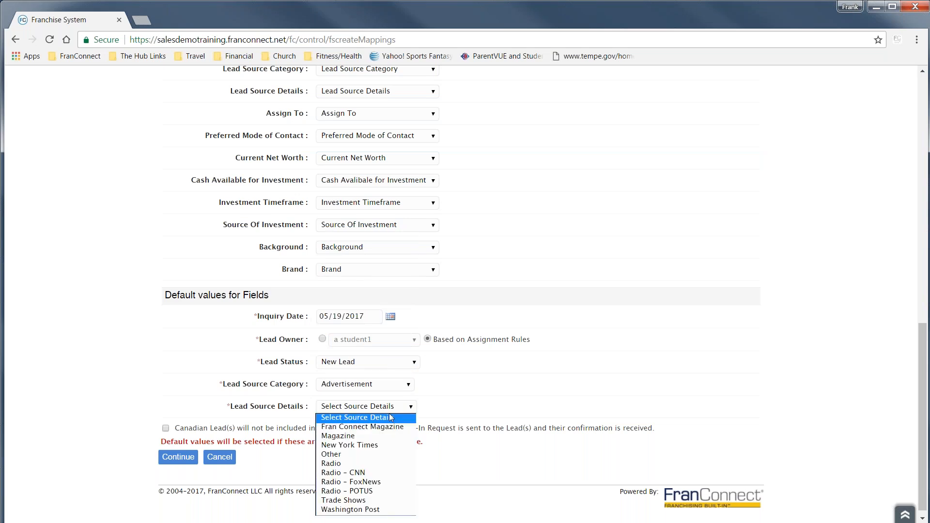
pyautogui.click(357, 427)
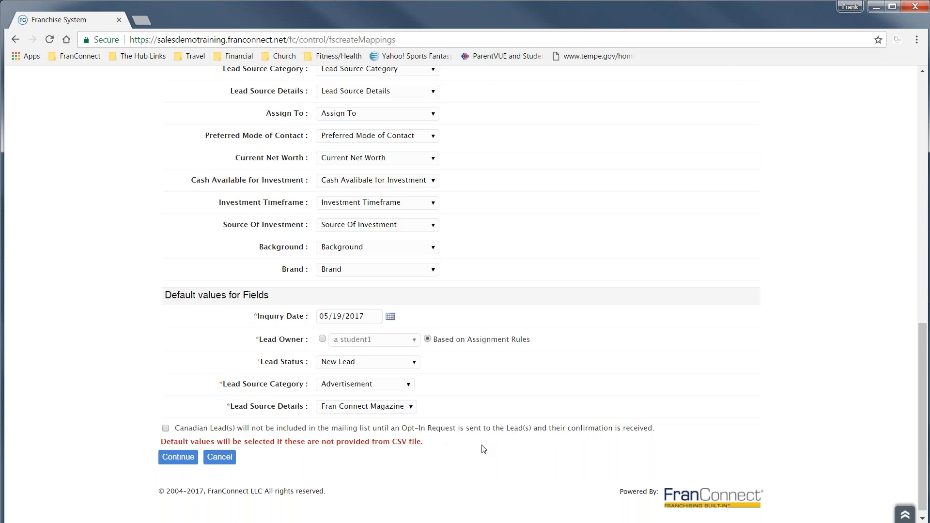
# - Accept the Canadian lead opt-in disclaimer and continue to the field mapping preview
pyautogui.click(184, 459)
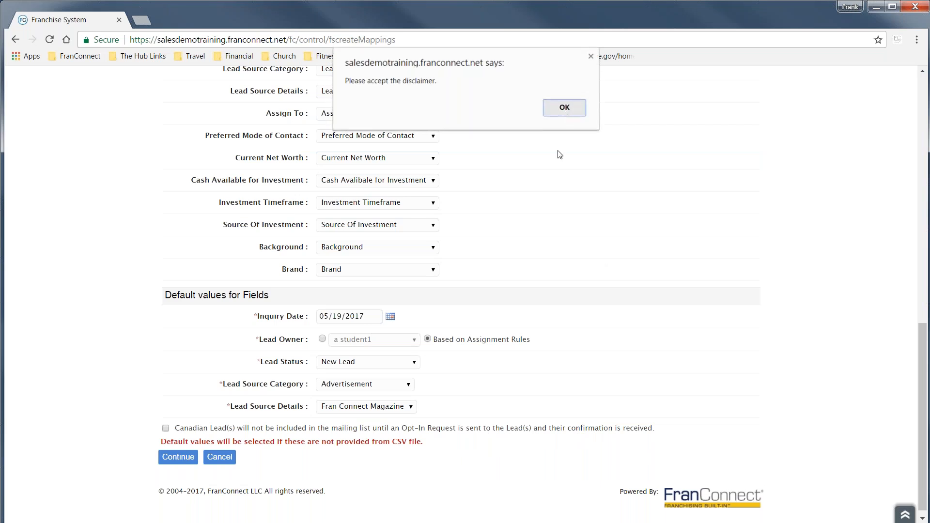
pyautogui.click(564, 110)
pyautogui.click(165, 429)
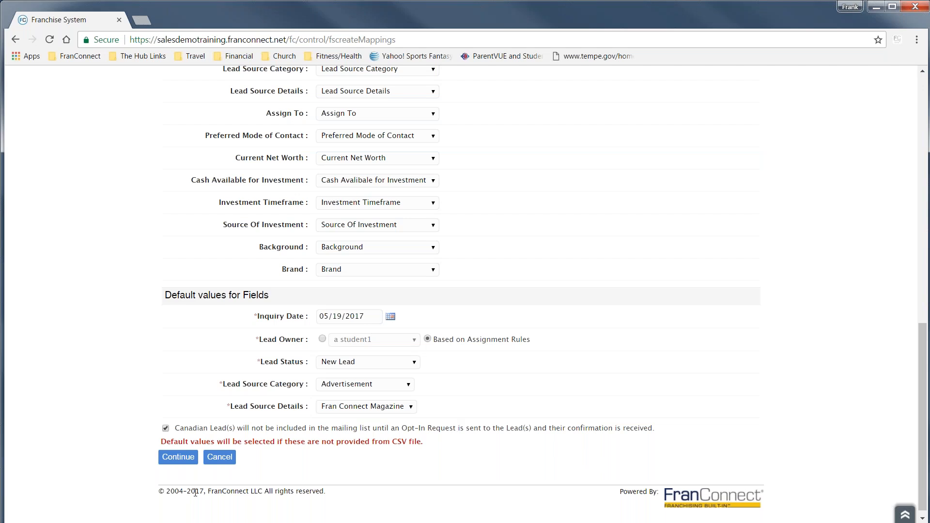
pyautogui.click(177, 455)
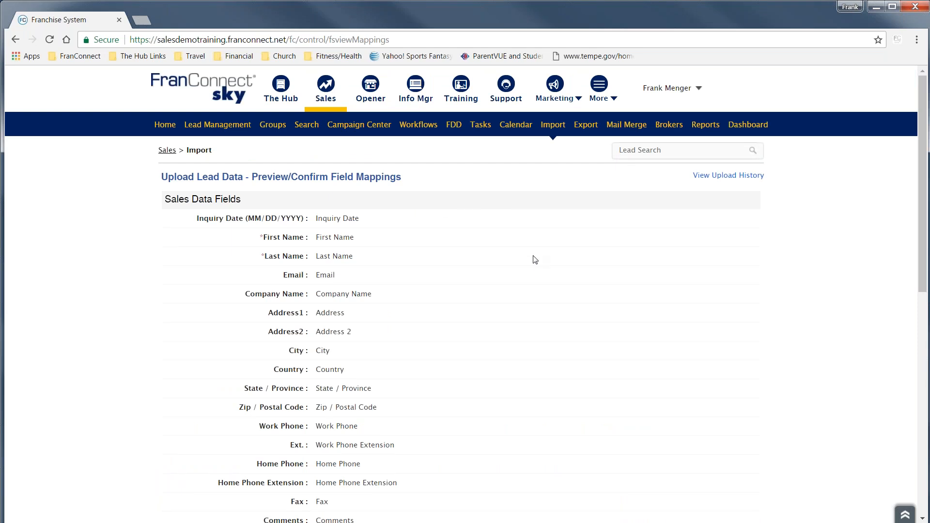
# - Review the field mappings and default values in the preview and confirm the lead import
pyautogui.scroll(-4, 533, 260)
pyautogui.scroll(-6, 533, 259)
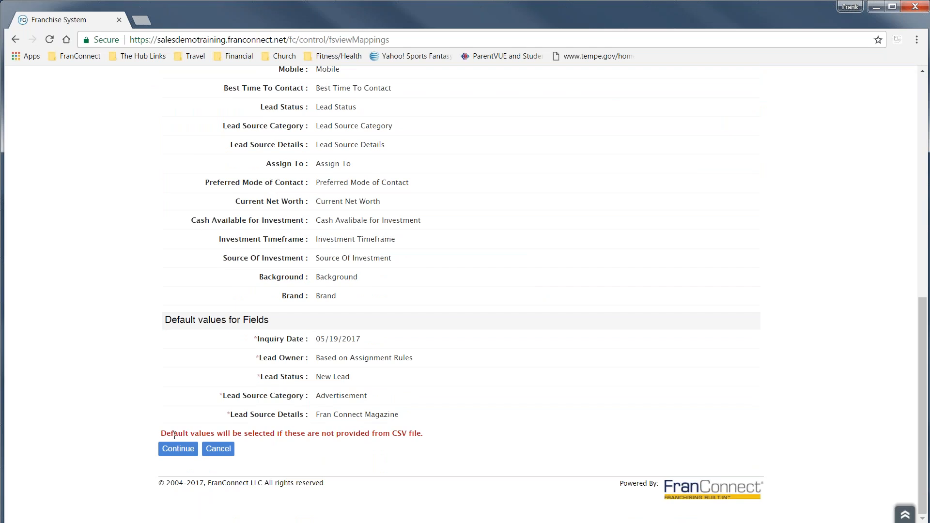
pyautogui.scroll(5, 368, 332)
pyautogui.scroll(5, 368, 331)
pyautogui.scroll(-10, 388, 348)
pyautogui.click(179, 449)
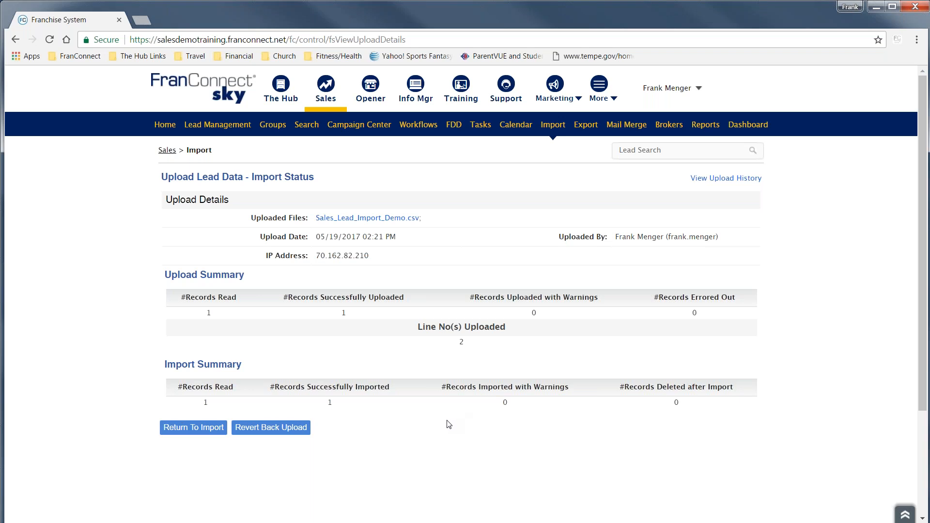
# - Open the Lead Summary to check the newly imported lead and look over the available lead actions
pyautogui.click(217, 127)
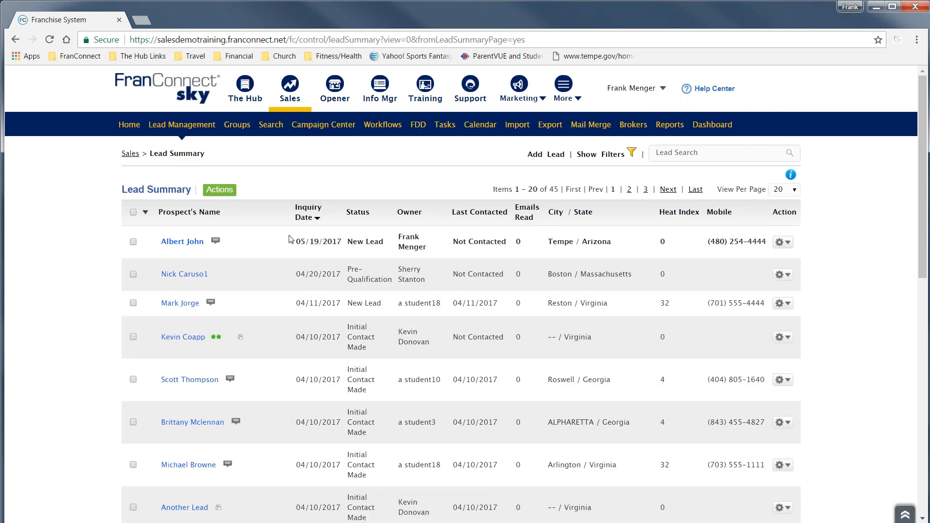
pyautogui.click(172, 244)
pyautogui.moveTo(188, 245)
pyautogui.click(220, 189)
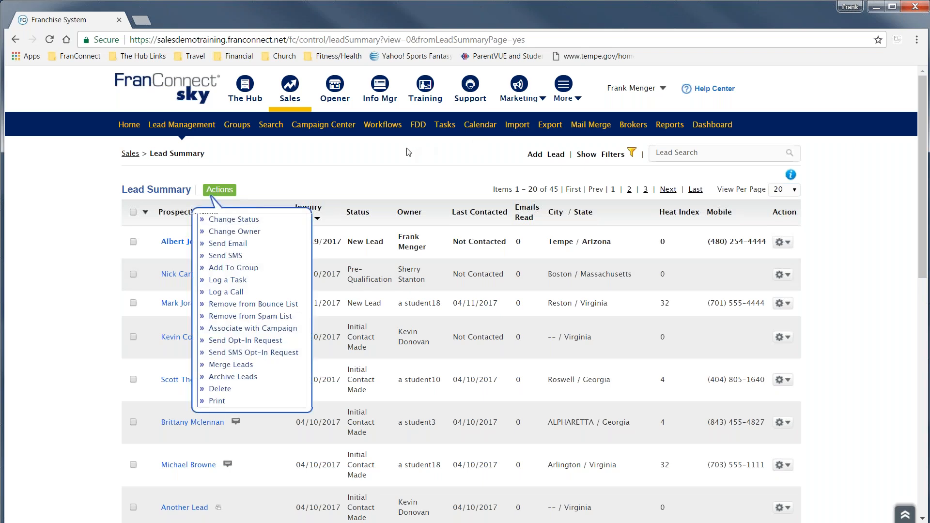
pyautogui.click(313, 167)
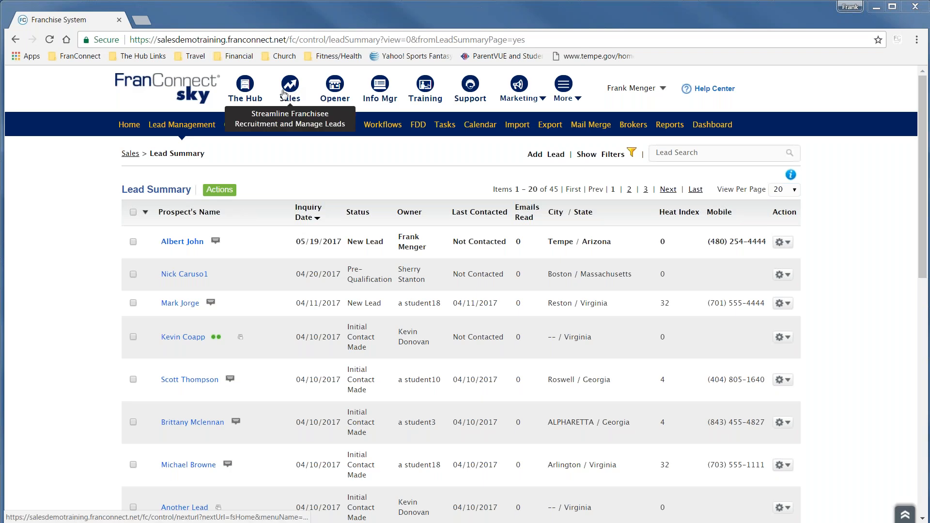
# - Open the Import Data Wizard of the Info Mgr module
pyautogui.click(374, 87)
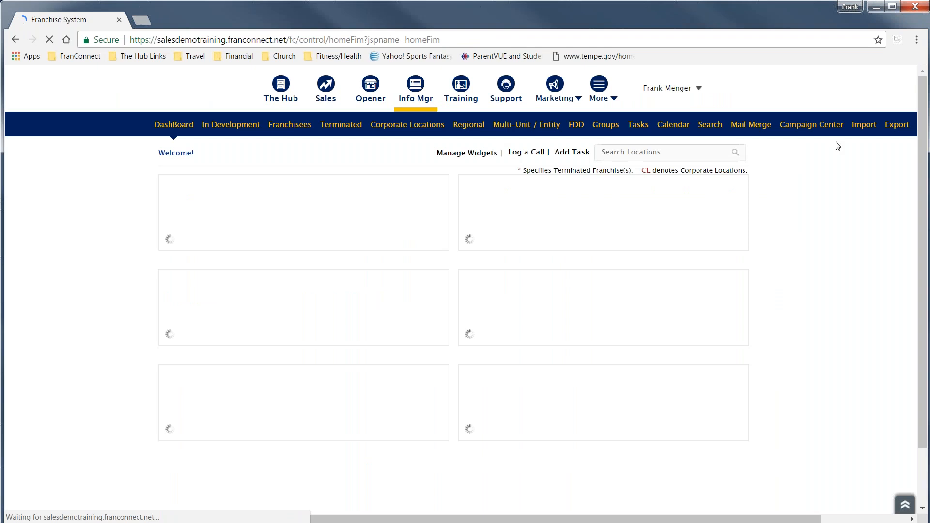
pyautogui.click(863, 125)
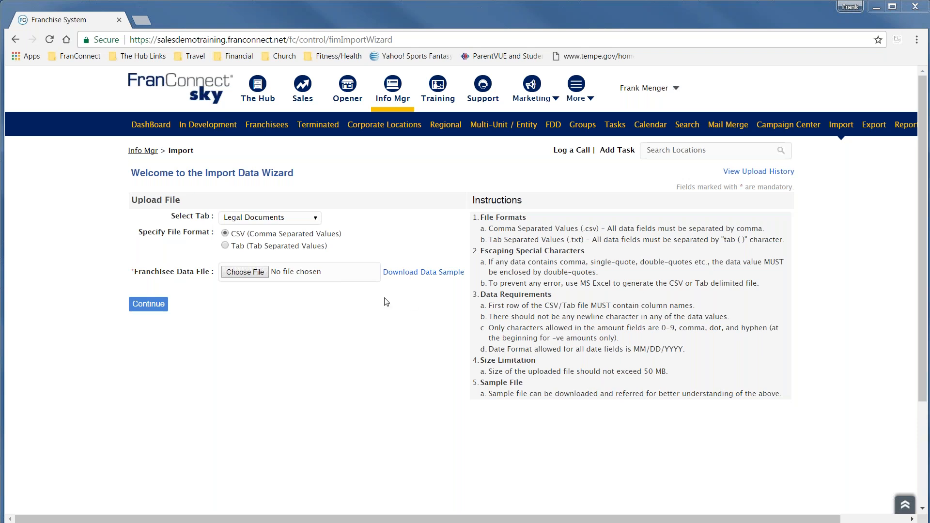
# - Open the Sales reports and browse the full list of standard, custom and SMS reports
pyautogui.click(302, 85)
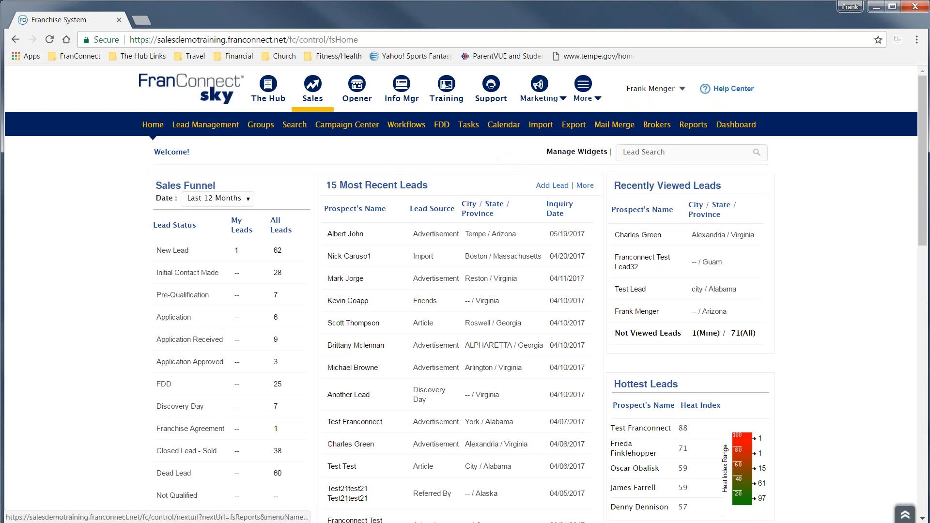
pyautogui.click(693, 125)
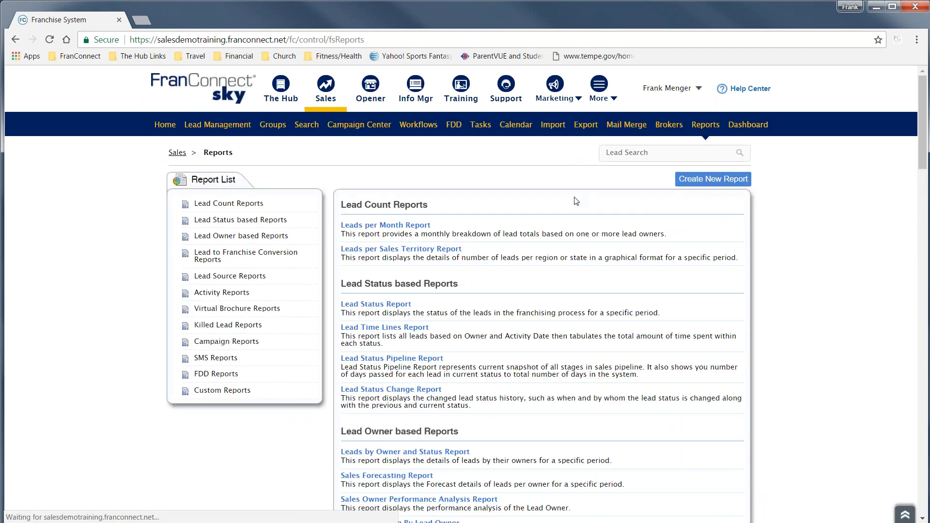
pyautogui.scroll(-20, 550, 186)
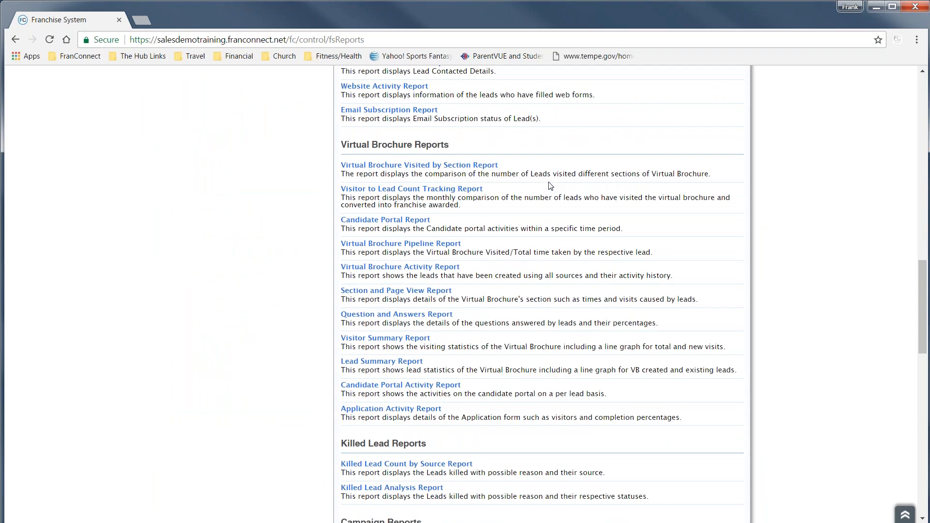
pyautogui.scroll(-15, 550, 185)
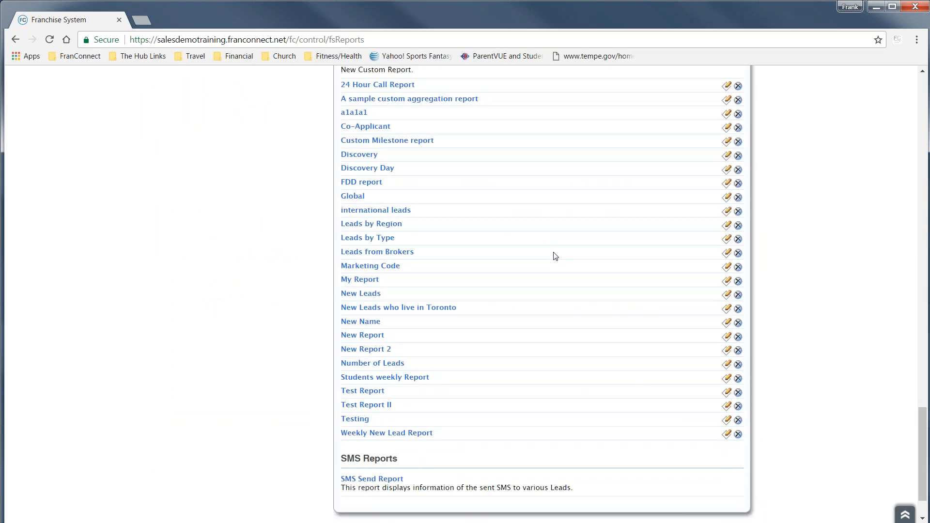
pyautogui.scroll(12, 555, 254)
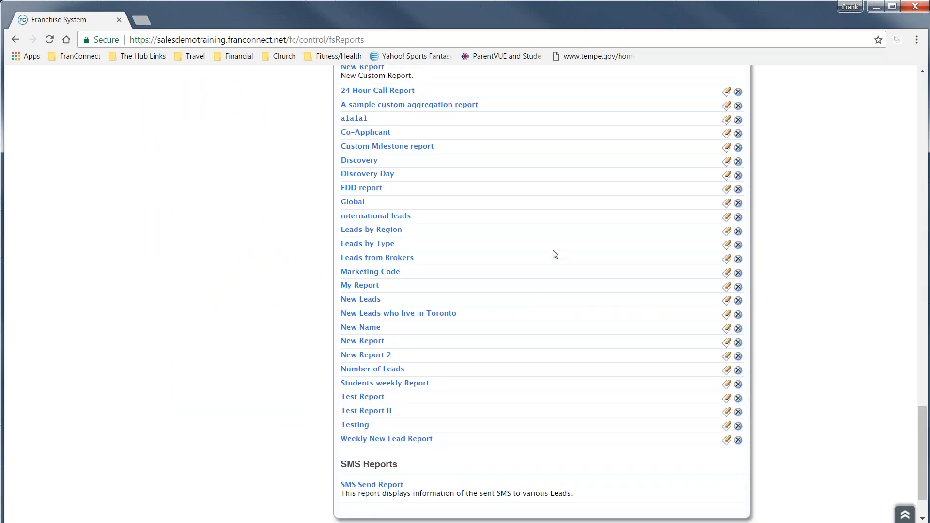
pyautogui.scroll(20, 544, 234)
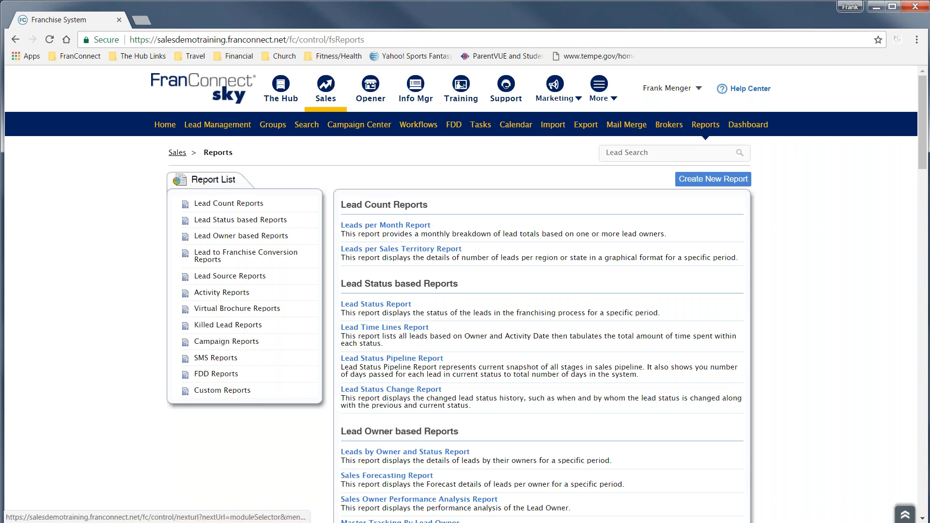
# - Open the Sales Export Data Wizard and toggle the selection of all Sales tabs on and off again
pyautogui.click(583, 128)
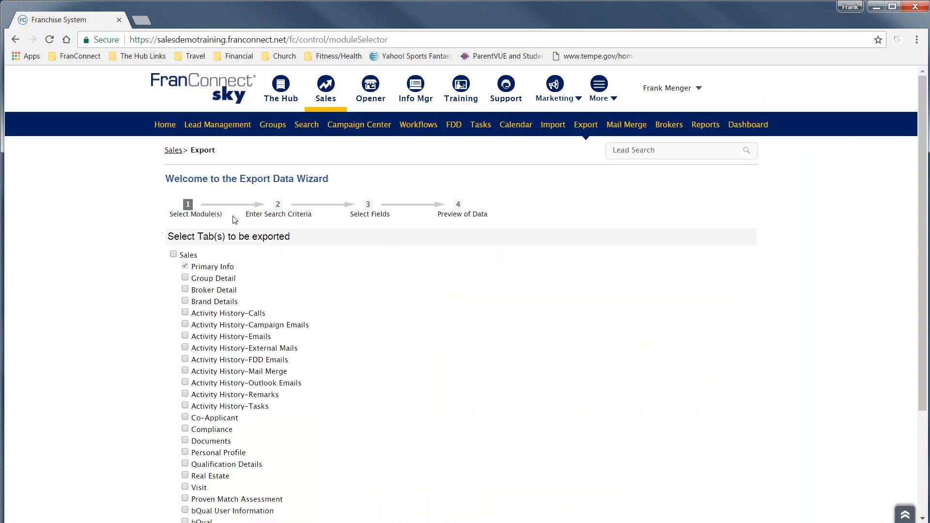
pyautogui.scroll(-2, 376, 265)
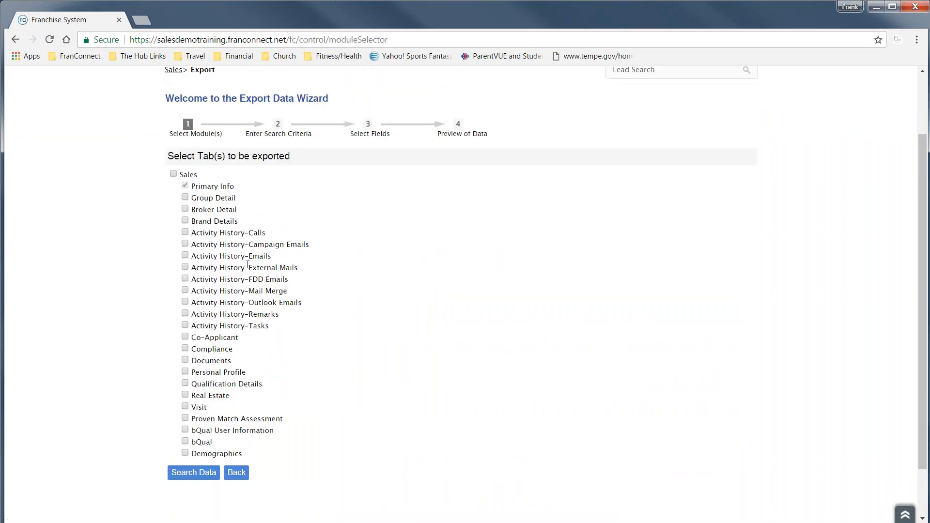
pyautogui.click(173, 174)
pyautogui.click(173, 176)
# - Include the Activity History tabs Campaign Emails, Emails, External Mails, FDD Emails, Mail Merge, Outlook Emails and Remarks in the export, and proceed to the search criteria
pyautogui.click(185, 244)
pyautogui.click(186, 256)
pyautogui.click(186, 268)
pyautogui.click(185, 279)
pyautogui.click(186, 291)
pyautogui.click(186, 302)
pyautogui.click(186, 313)
pyautogui.click(198, 477)
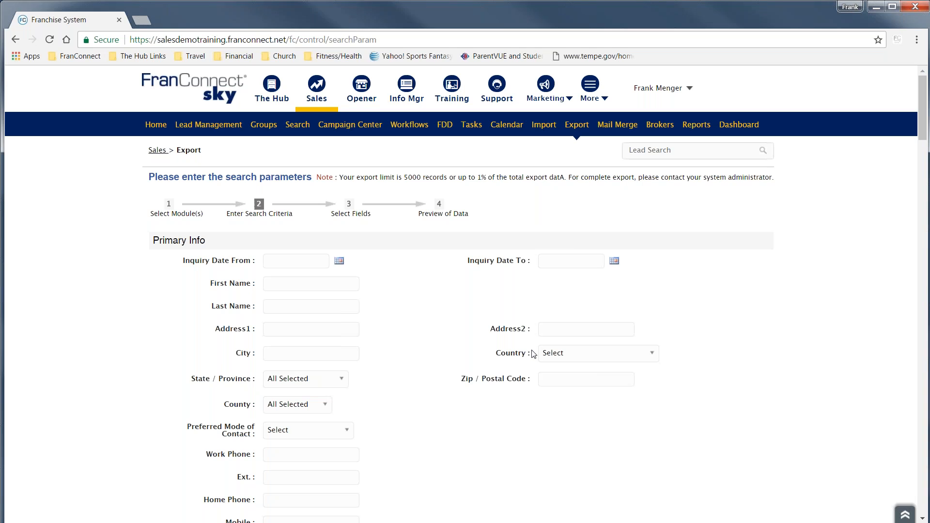
# - Limit the export to inquiry dates from 05/01/2017 to 05/19/2017
pyautogui.click(339, 261)
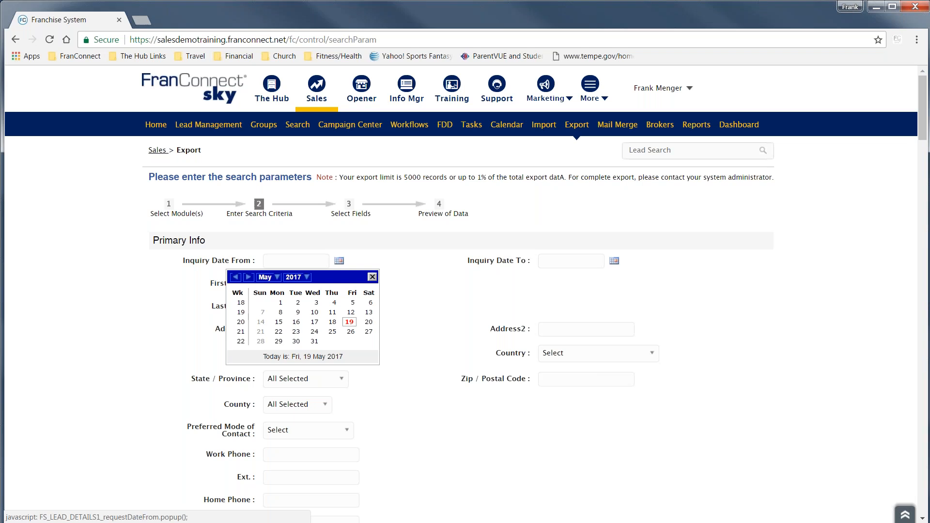
pyautogui.click(280, 302)
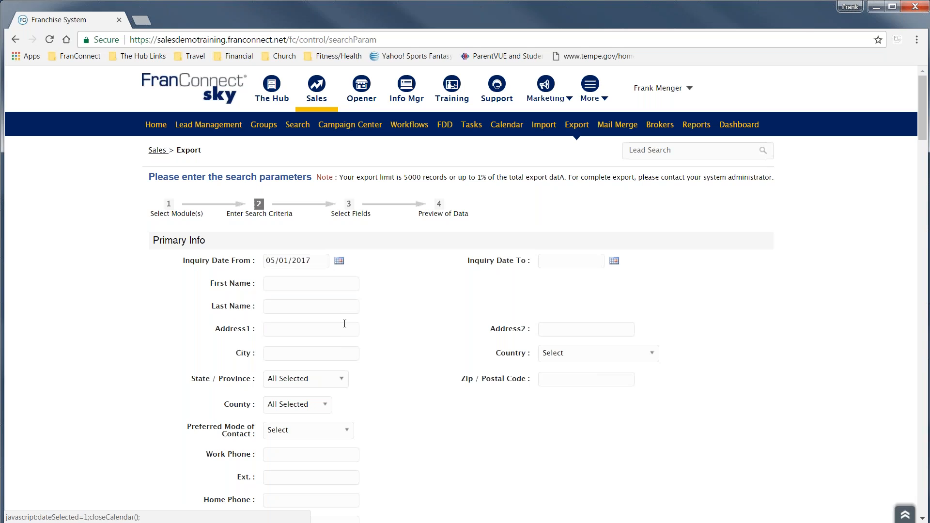
pyautogui.click(614, 262)
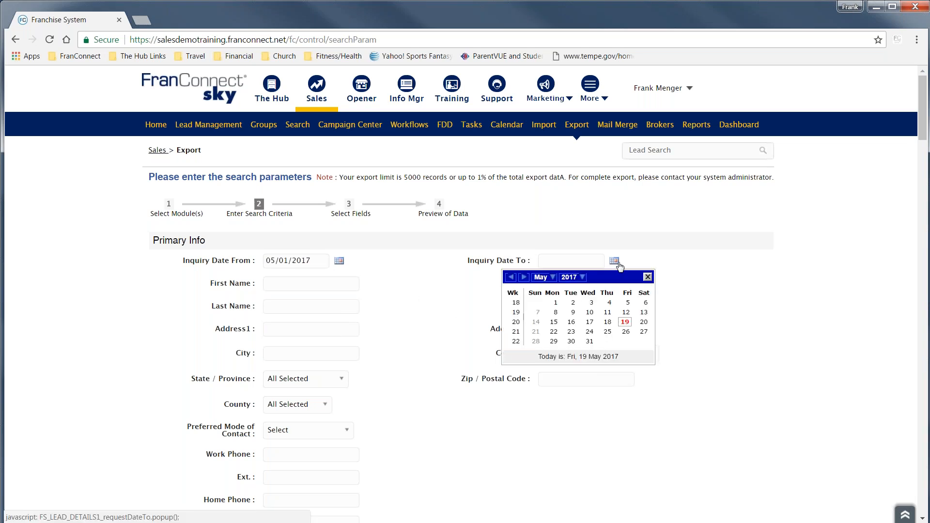
pyautogui.click(625, 322)
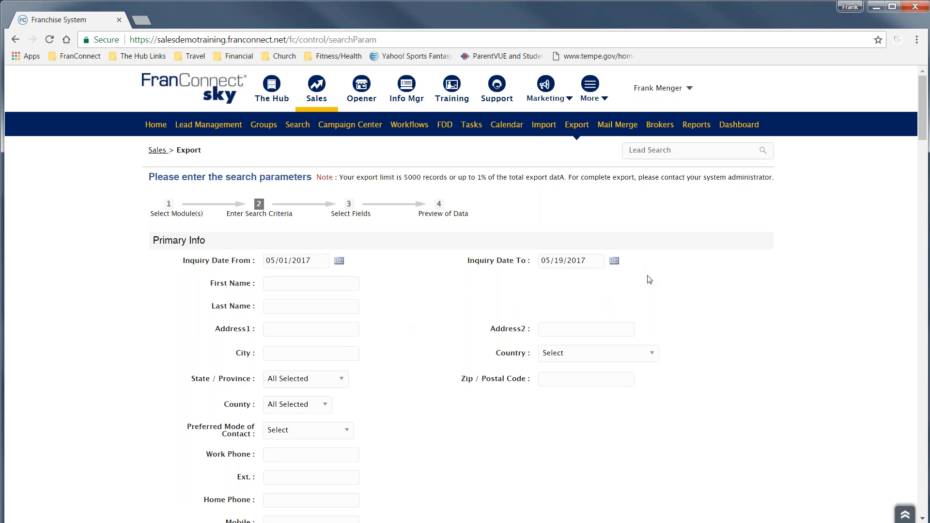
pyautogui.scroll(-3, 648, 276)
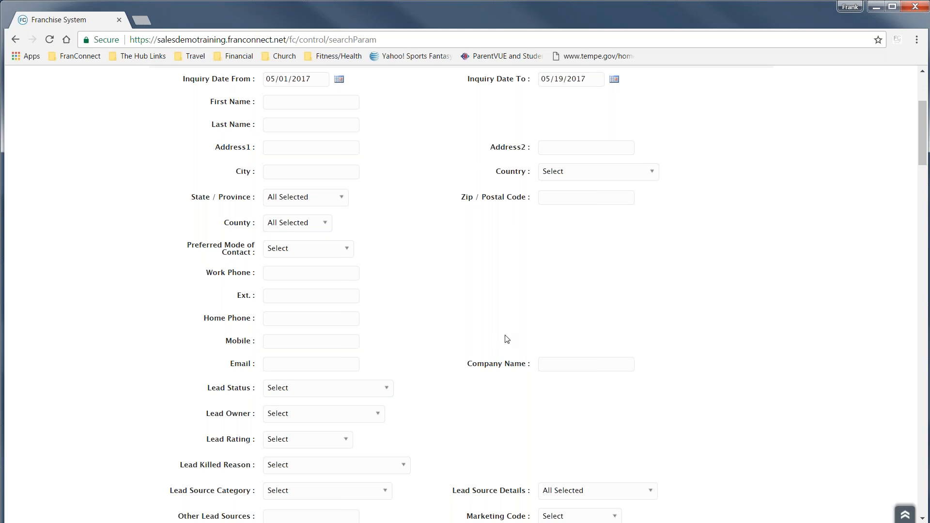
# - Examine the available export search criteria across the Primary Info, Qualification Details and Credit Lines sections
pyautogui.scroll(-9, 506, 334)
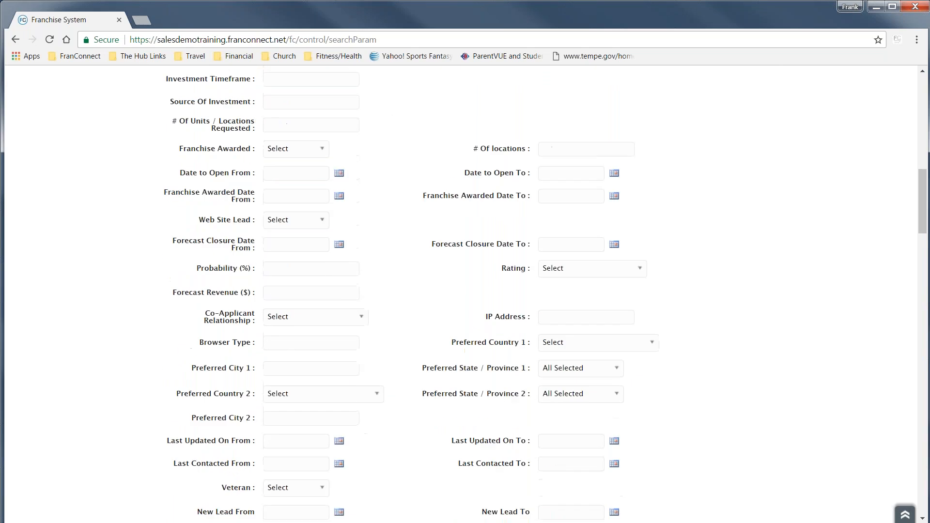
pyautogui.scroll(-6, 502, 308)
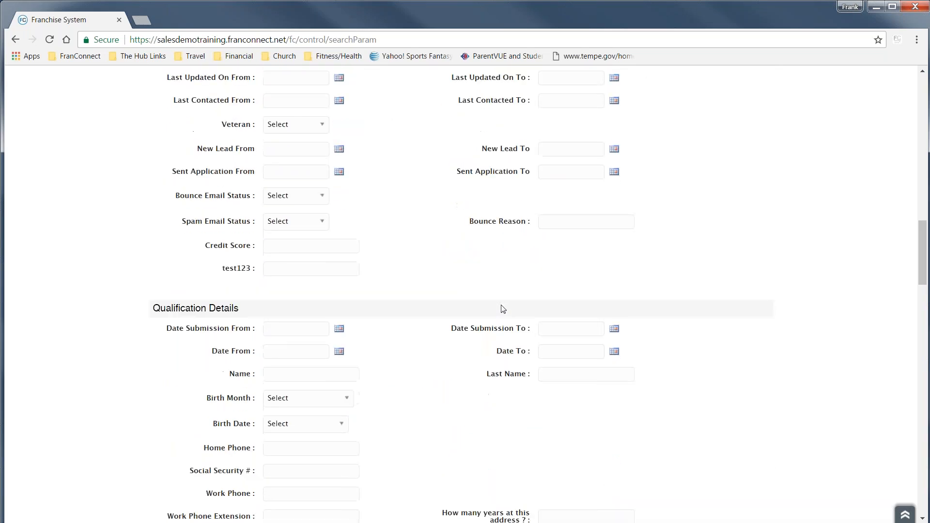
pyautogui.scroll(7, 501, 308)
pyautogui.scroll(8, 334, 227)
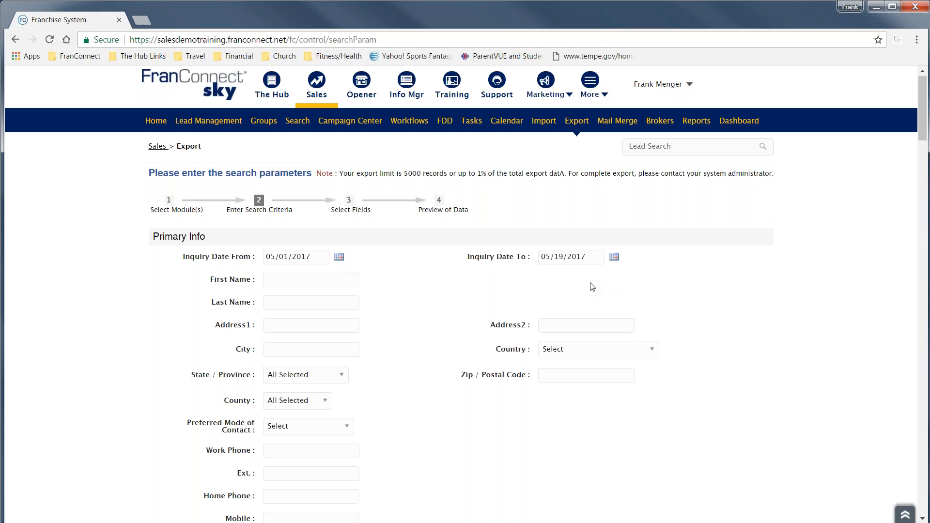
pyautogui.scroll(-8, 591, 286)
pyautogui.scroll(-14, 591, 286)
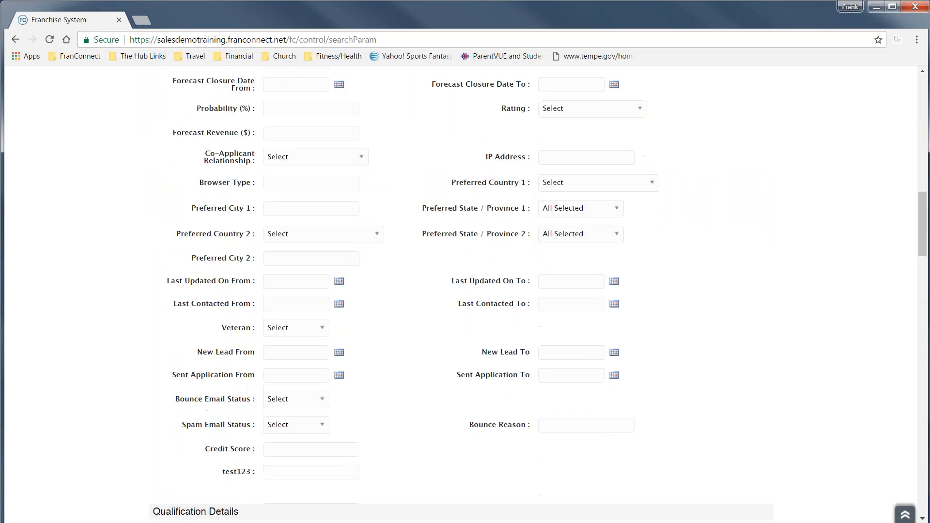
pyautogui.scroll(-9, 465, 290)
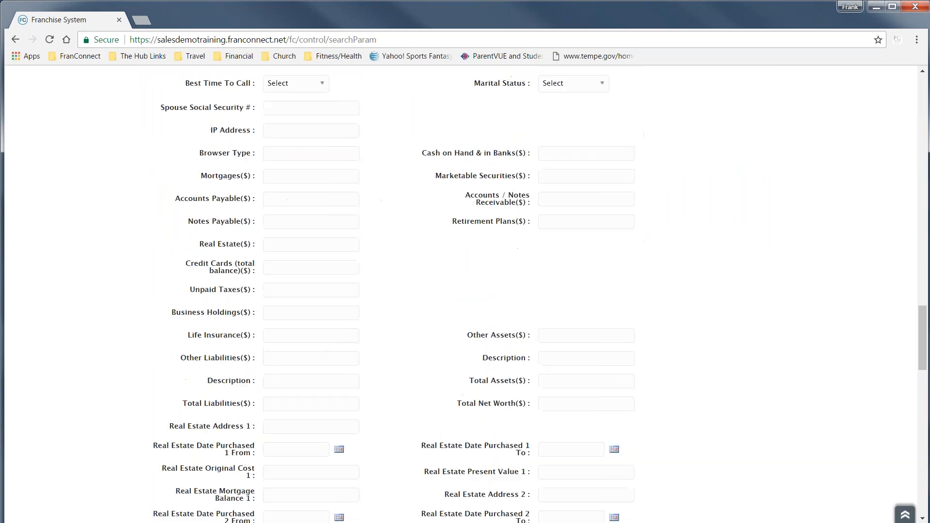
pyautogui.scroll(-15, 591, 286)
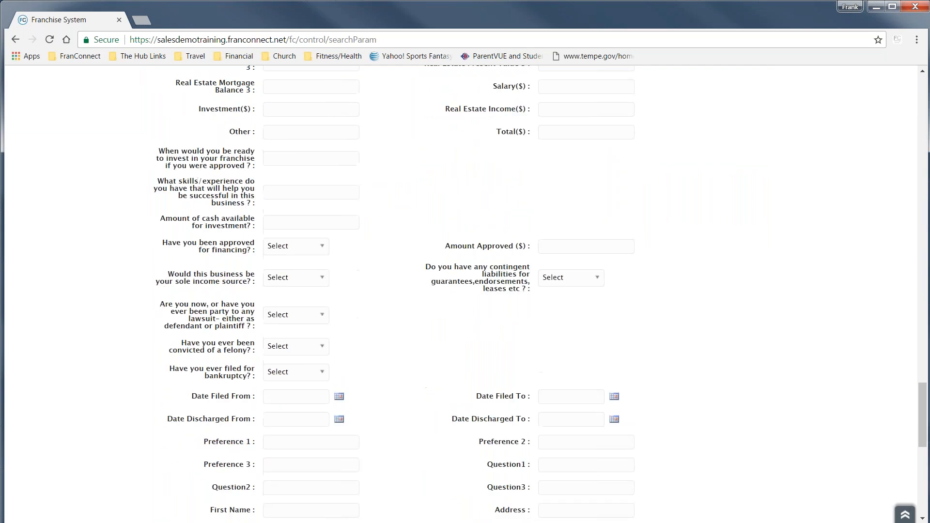
pyautogui.scroll(17, 590, 282)
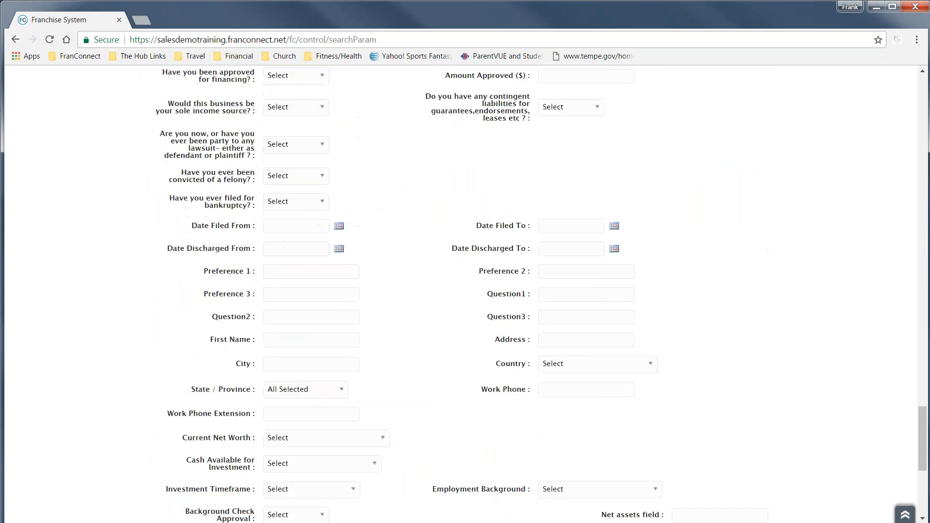
pyautogui.scroll(15, 591, 284)
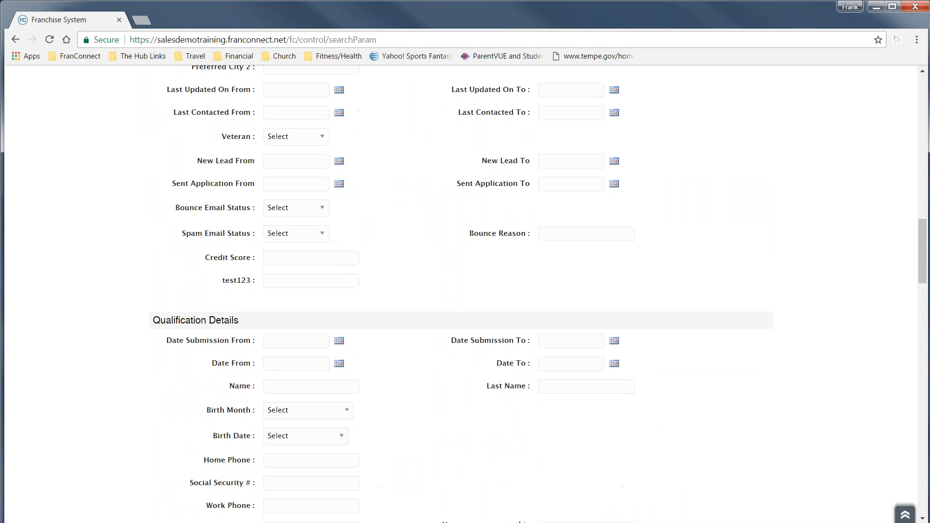
pyautogui.scroll(-12, 591, 284)
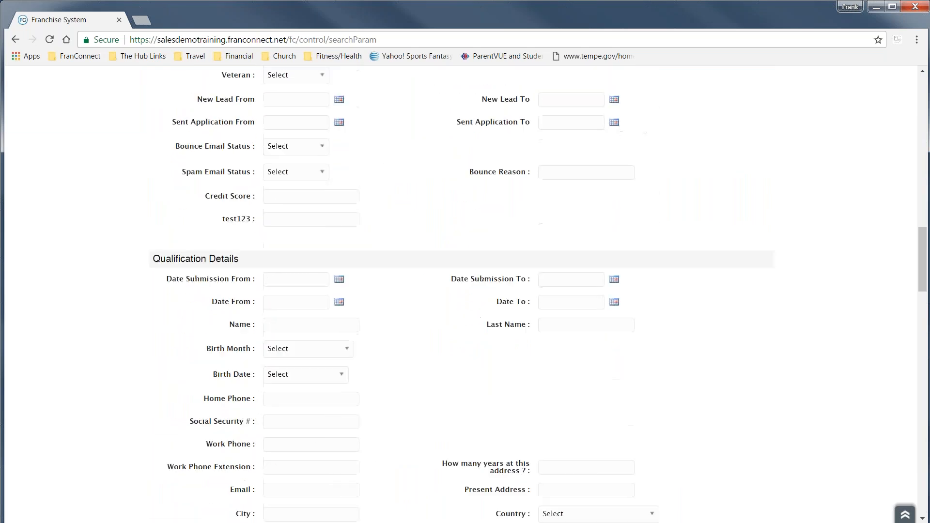
pyautogui.scroll(-8, 540, 304)
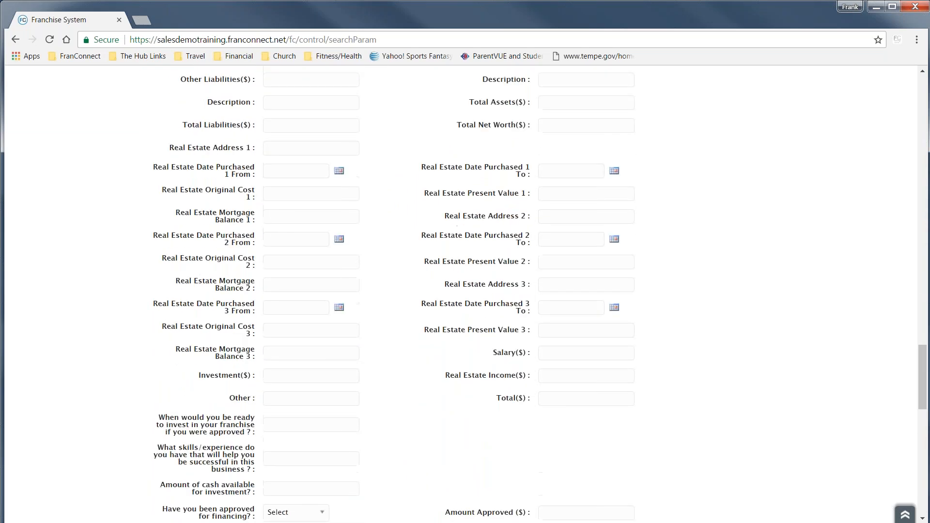
pyautogui.scroll(-10, 421, 373)
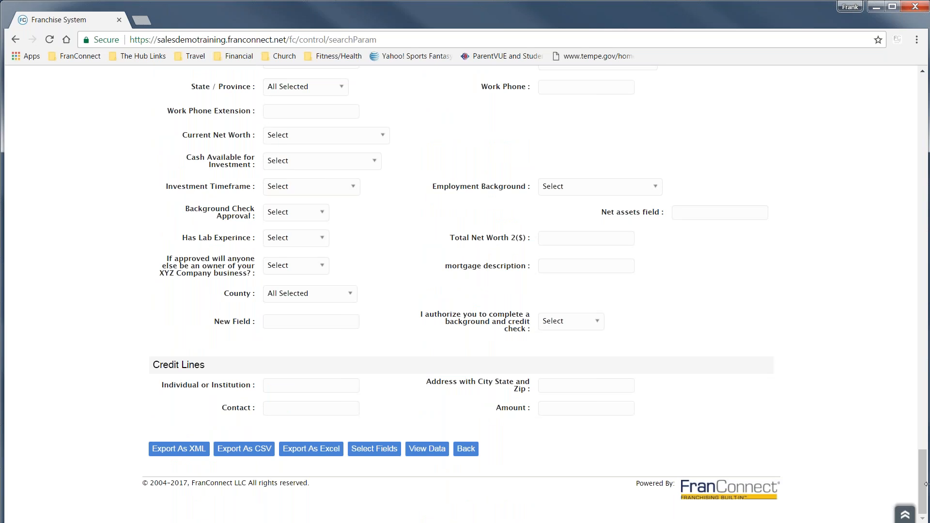
pyautogui.moveTo(922, 482); pyautogui.dragTo(928, 84)
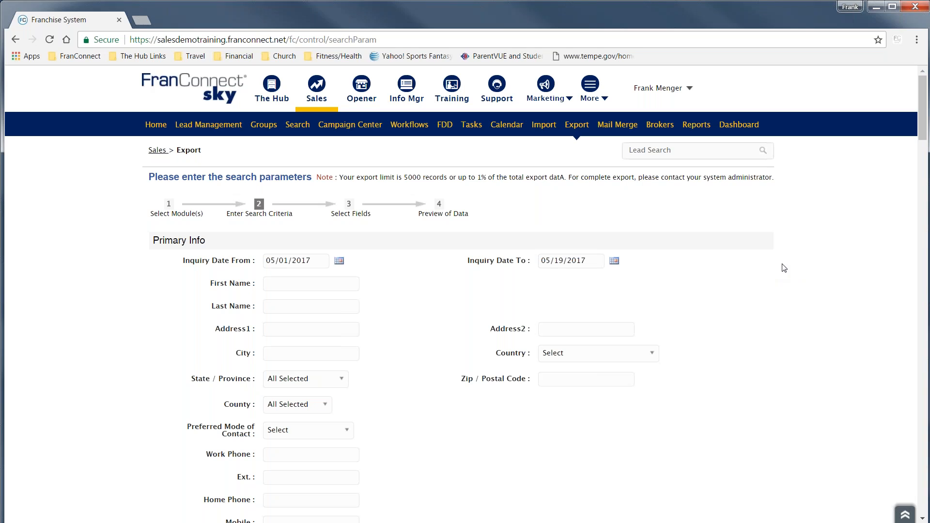
# - Preview the lead data matching the inquiry date criteria and return to the search criteria
pyautogui.scroll(-14, 790, 265)
pyautogui.scroll(-20, 790, 267)
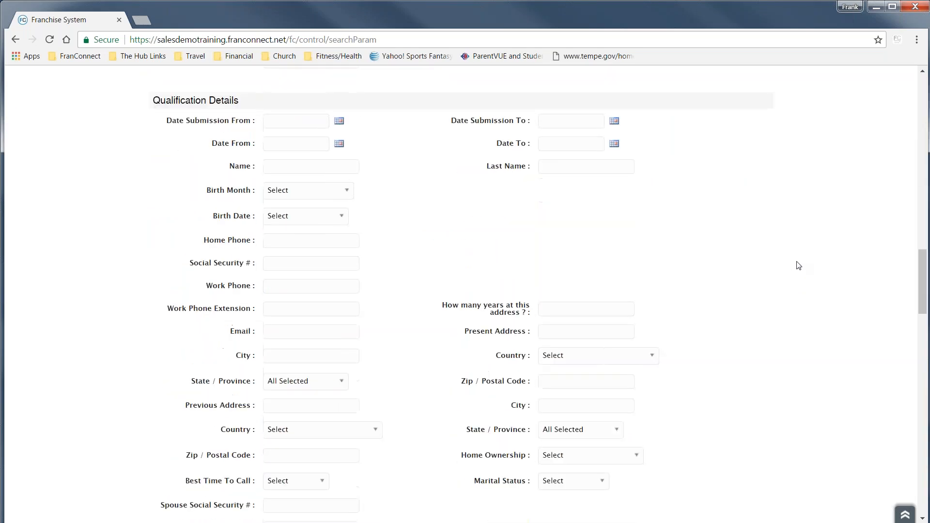
pyautogui.scroll(-2, 798, 265)
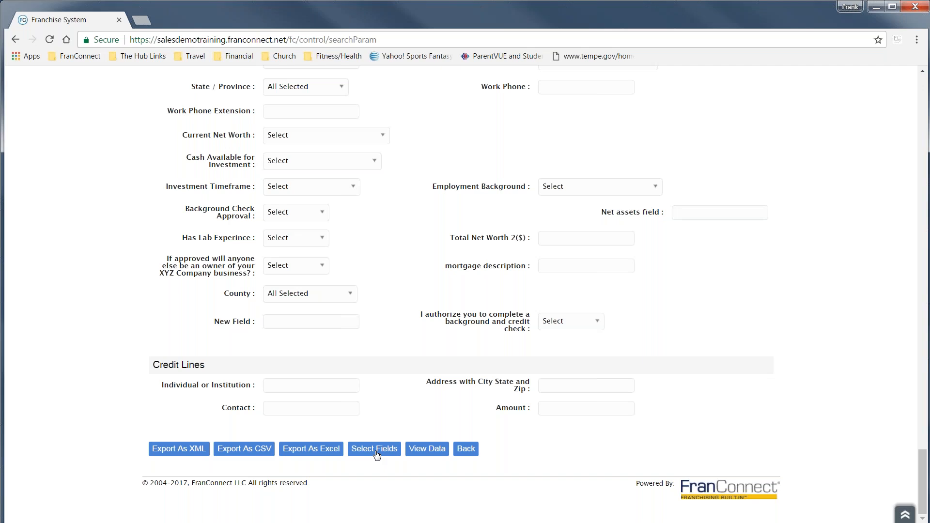
pyautogui.click(431, 454)
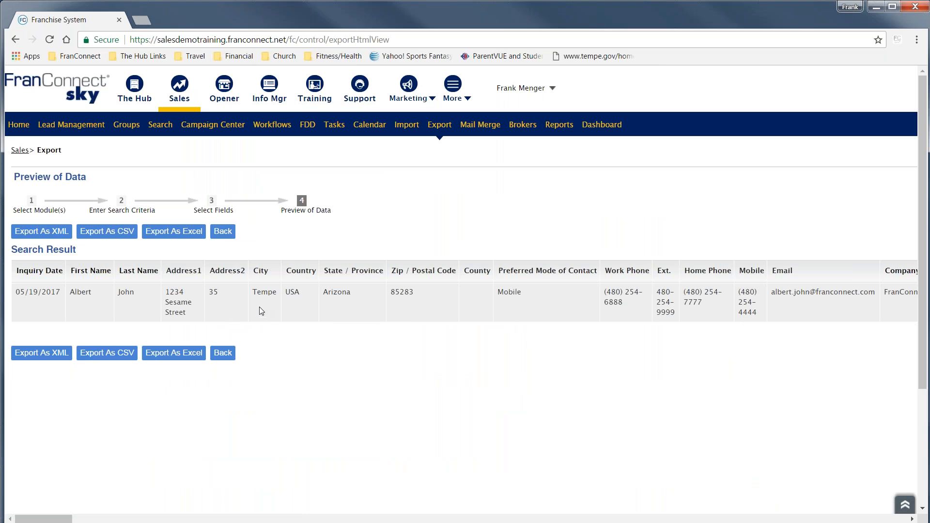
pyautogui.click(230, 359)
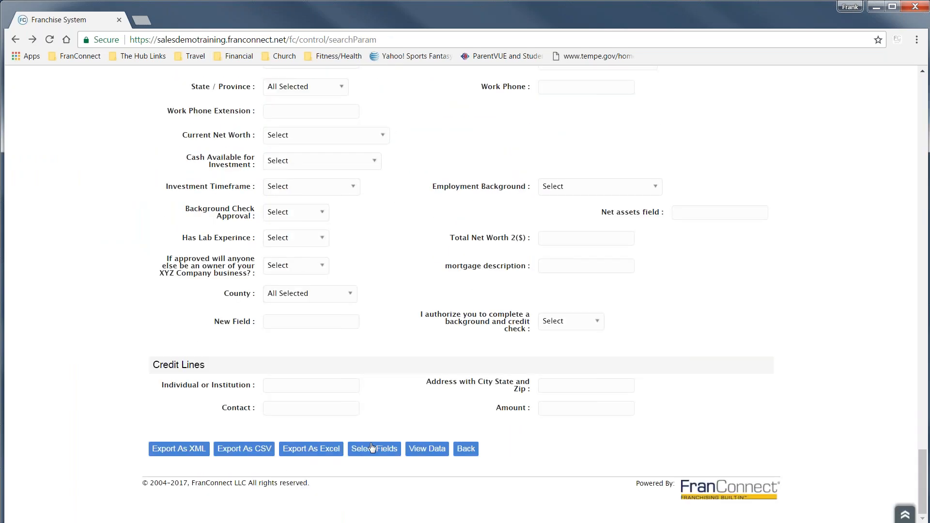
# - Proceed to the export field selection and toggle all Qualification Details fields on and off again
pyautogui.click(371, 450)
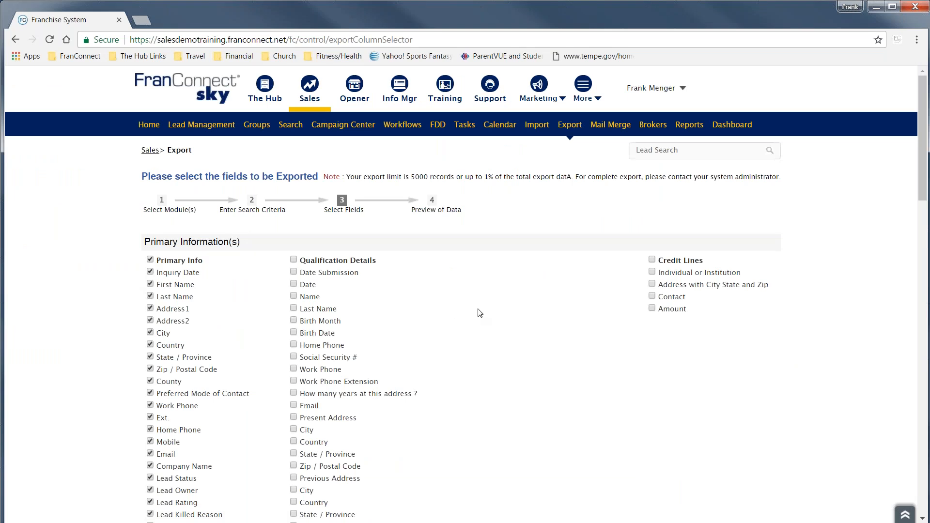
pyautogui.scroll(-1, 479, 312)
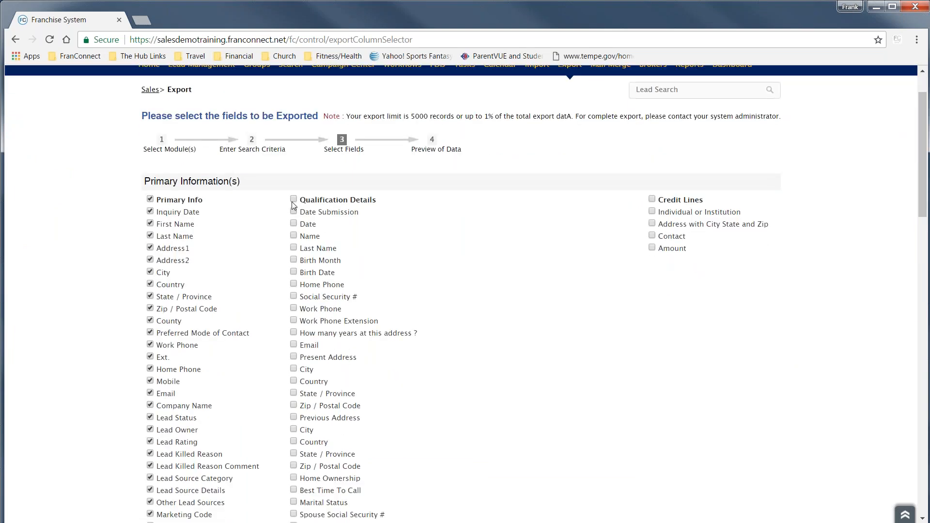
pyautogui.click(293, 199)
pyautogui.scroll(-10, 450, 249)
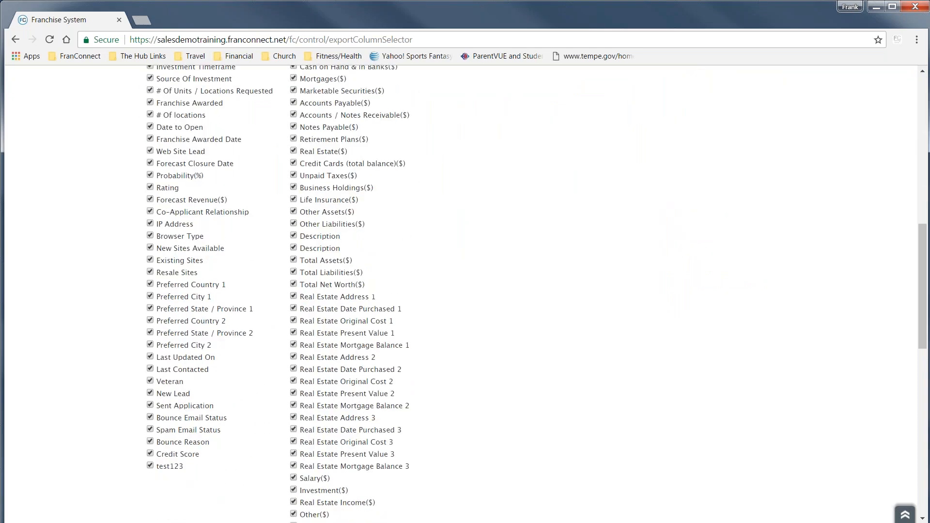
pyautogui.scroll(11, 448, 245)
pyautogui.click(293, 260)
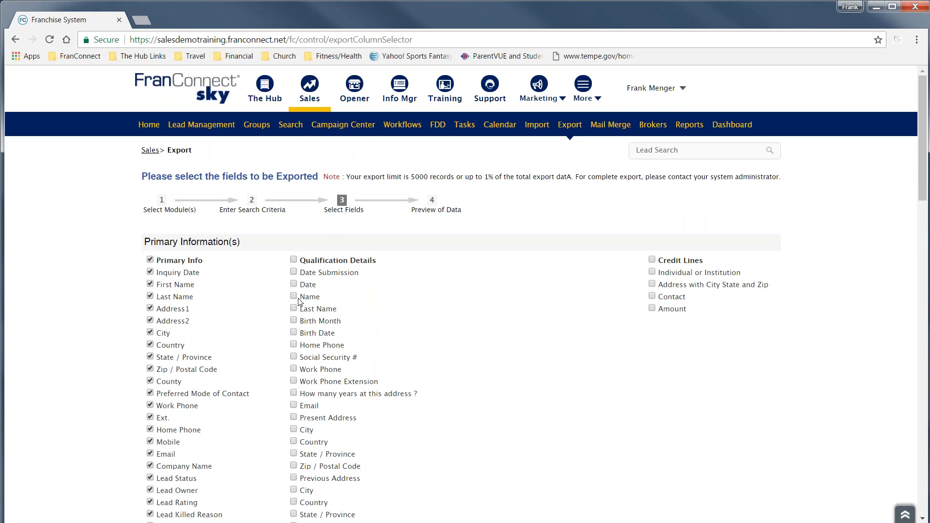
# - Include the Qualification Details fields Date Submission, Date, Name, Last Name, How many years at this address ? and Email, plus all Credit Lines fields
pyautogui.click(294, 272)
pyautogui.click(294, 283)
pyautogui.click(293, 309)
pyautogui.scroll(-3, 368, 342)
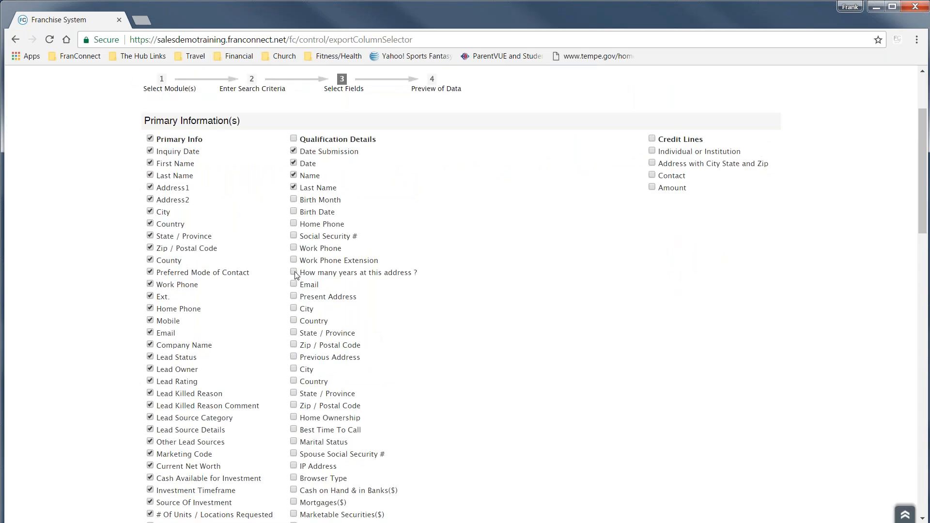
pyautogui.click(295, 273)
pyautogui.click(294, 285)
pyautogui.click(652, 140)
# - Preview the export data with the selected fields, look through its columns and rows, and return to the field selection
pyautogui.scroll(-20, 484, 274)
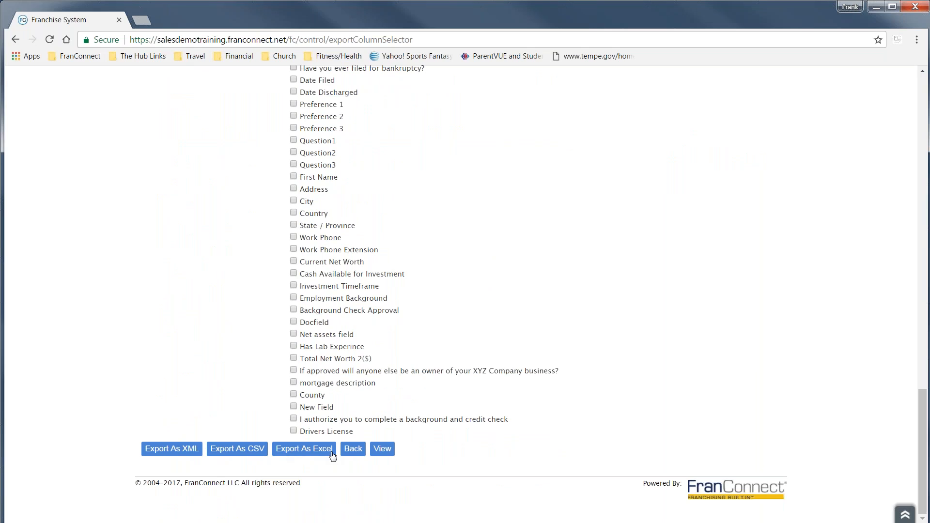
pyautogui.click(377, 453)
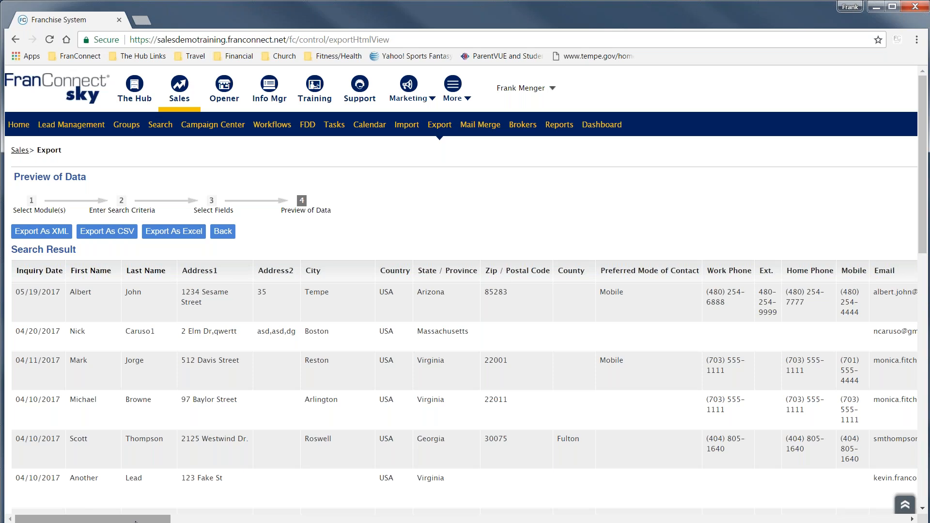
pyautogui.moveTo(168, 521); pyautogui.dragTo(332, 521)
pyautogui.moveTo(597, 519); pyautogui.dragTo(93, 518)
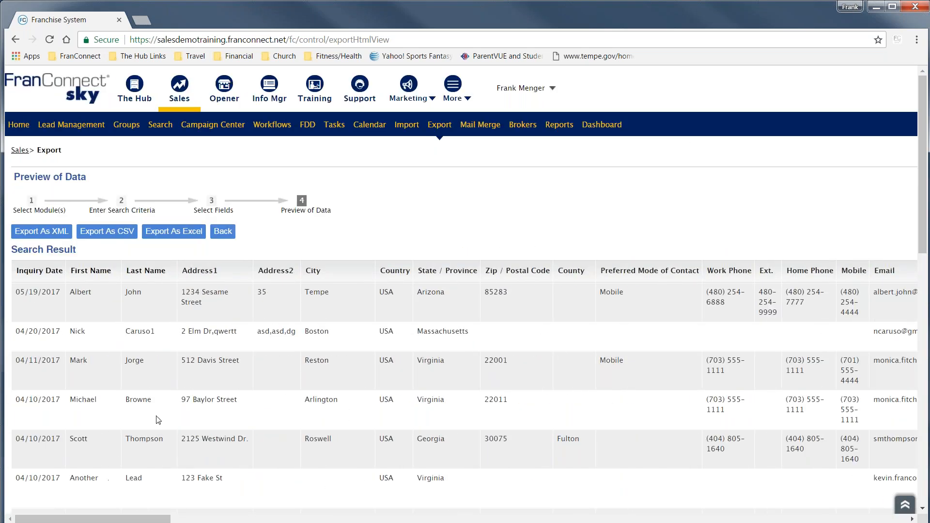
pyautogui.scroll(-12, 324, 267)
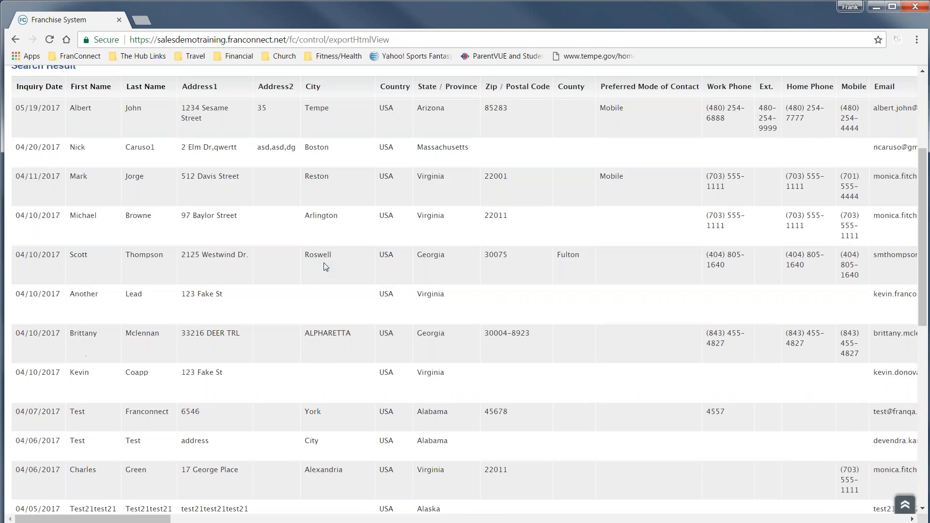
pyautogui.scroll(12, 326, 267)
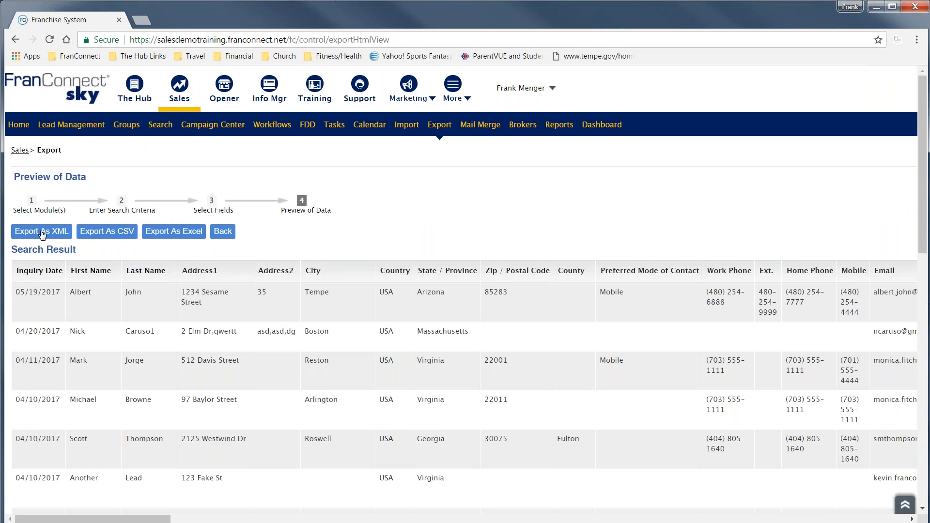
pyautogui.click(224, 232)
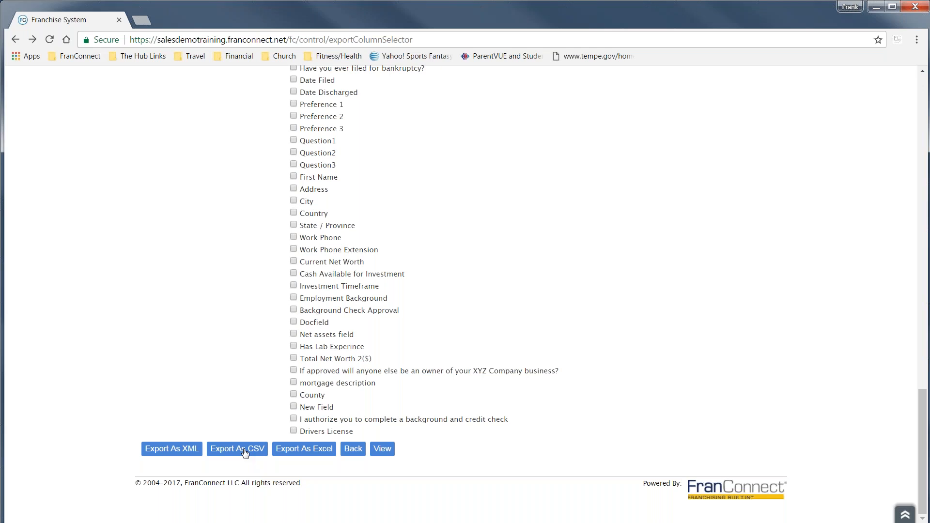
# - Try the Excel export and reselect all Primary Info and Credit Lines fields plus Date Submission, Date, Name, Last Name, How many years at this address ? and Email
pyautogui.click(305, 450)
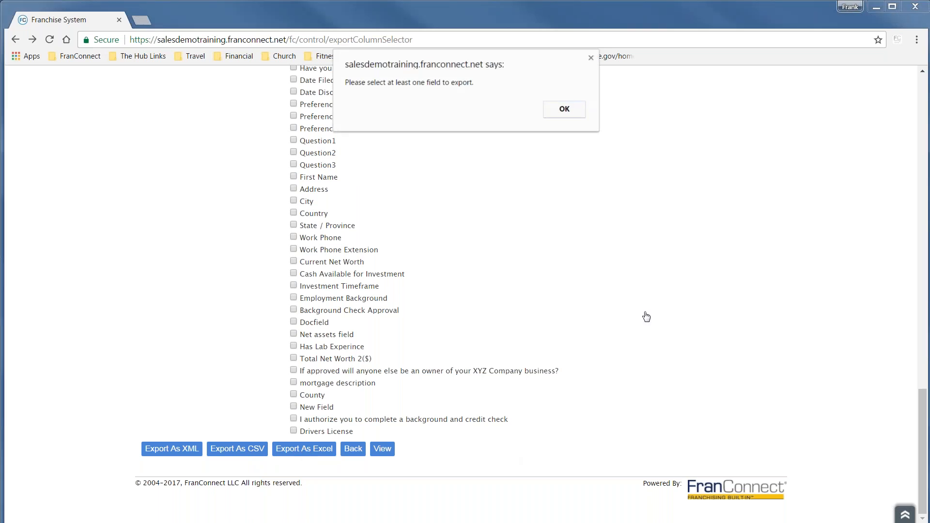
pyautogui.click(565, 109)
pyautogui.scroll(9, 529, 179)
pyautogui.scroll(12, 530, 179)
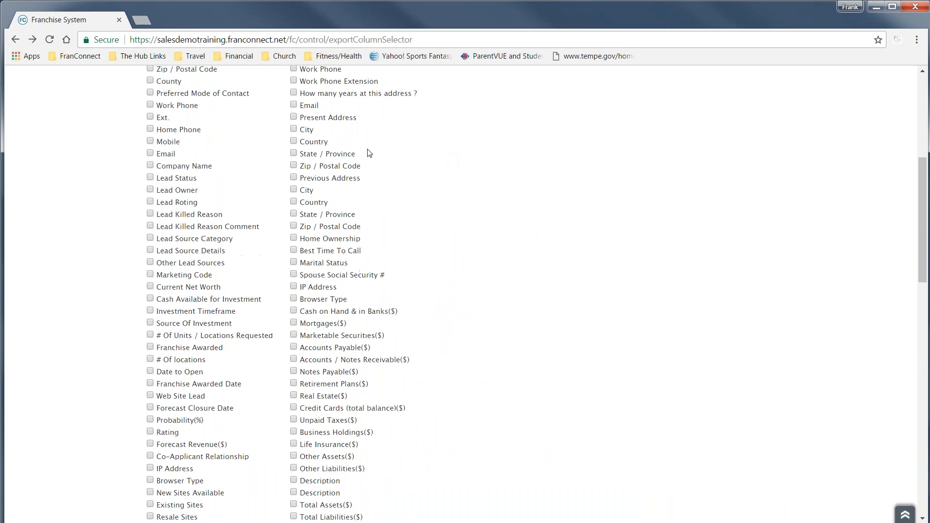
pyautogui.click(150, 141)
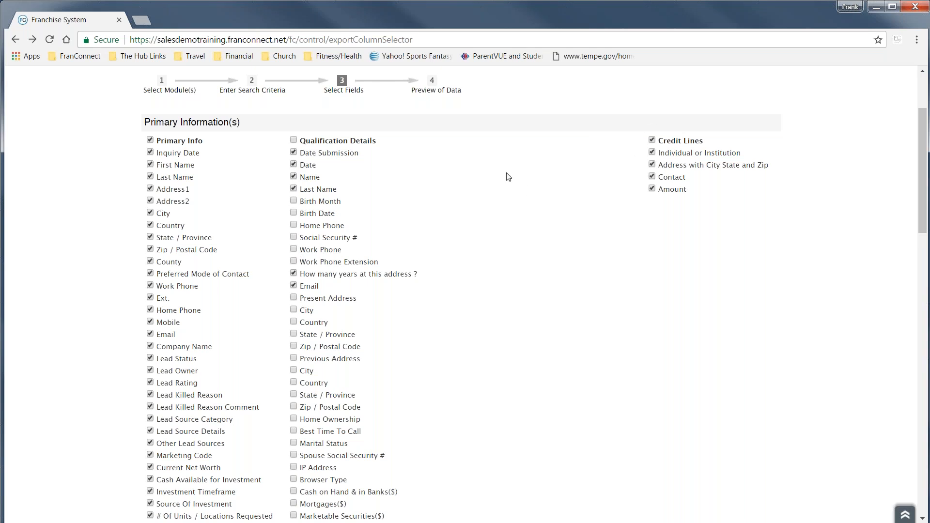
# - Export the selected lead data as Excel and try to open the downloaded exportData.xlsx file
pyautogui.scroll(-20, 508, 177)
pyautogui.click(378, 446)
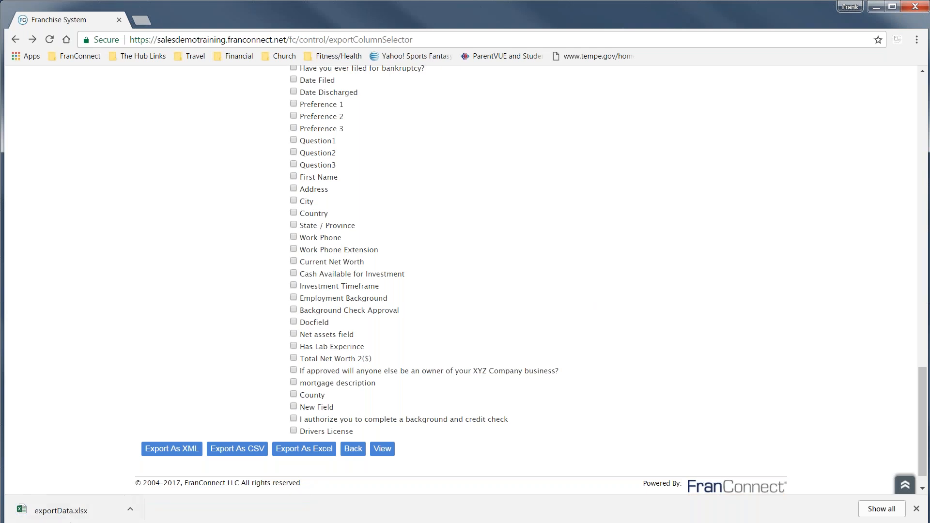
pyautogui.click(81, 507)
pyautogui.click(87, 515)
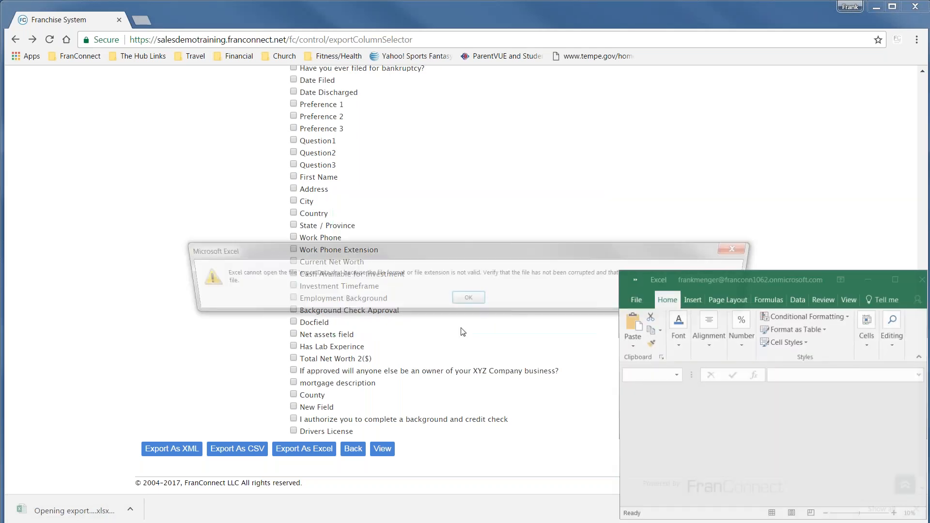
pyautogui.click(471, 302)
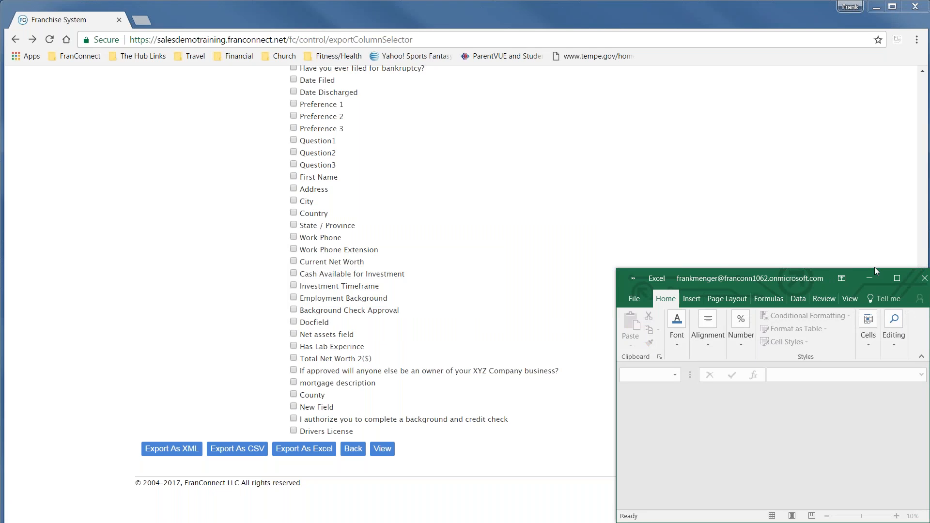
pyautogui.click(841, 278)
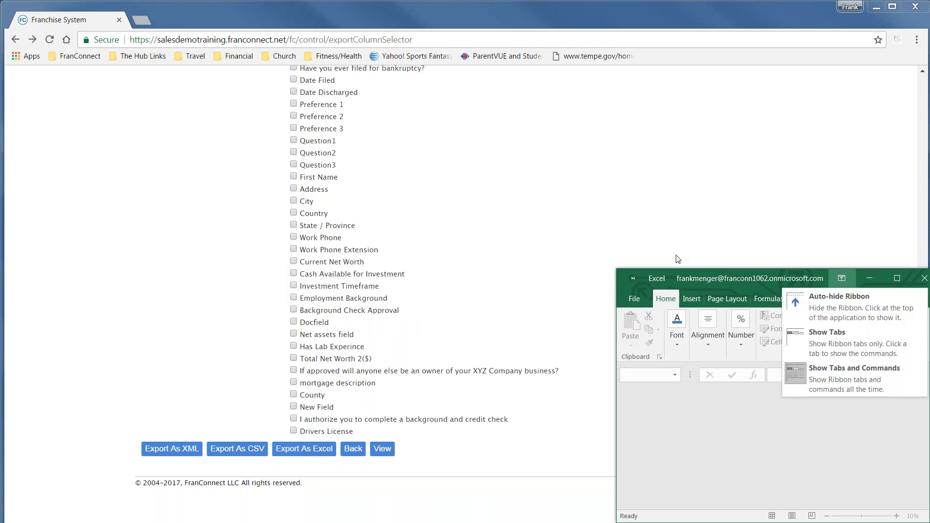
pyautogui.click(747, 277)
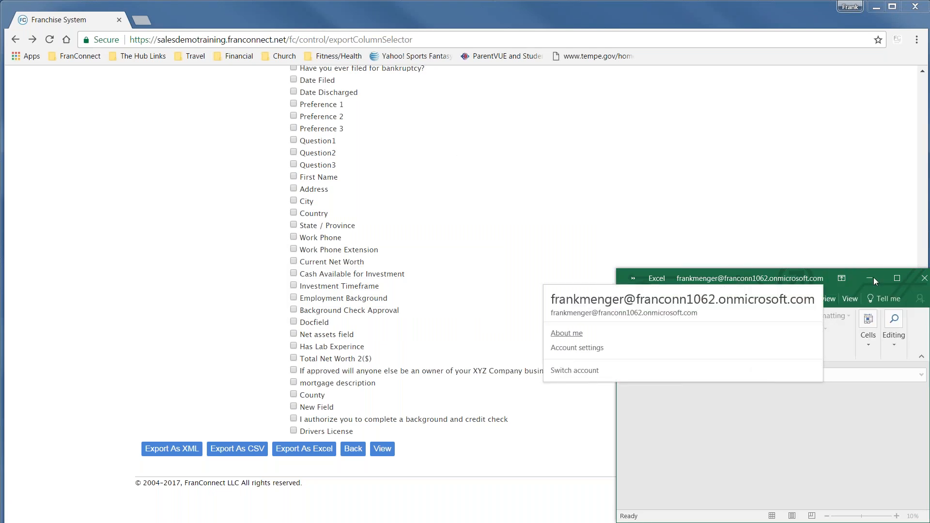
# - Close Excel, export the selected lead fields as Excel again, and try to open the downloaded exportData (1).xlsx
pyautogui.click(924, 279)
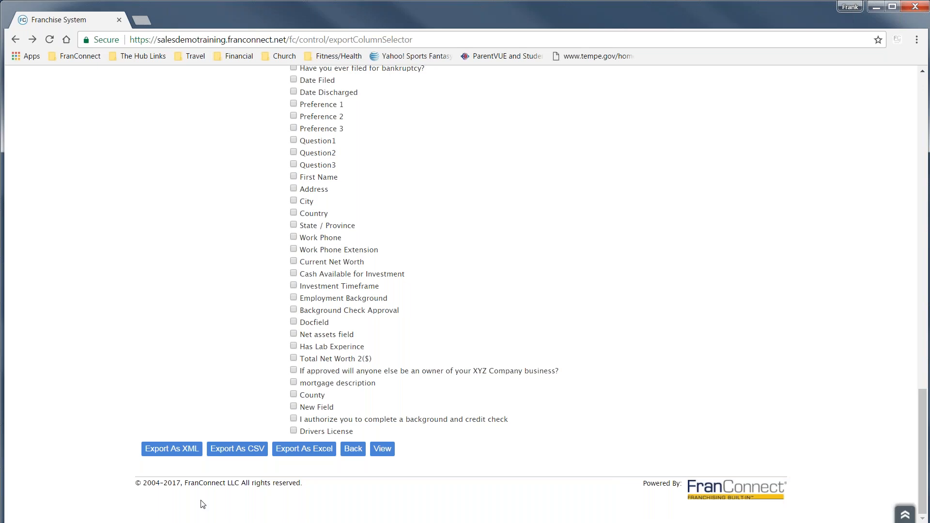
pyautogui.click(319, 451)
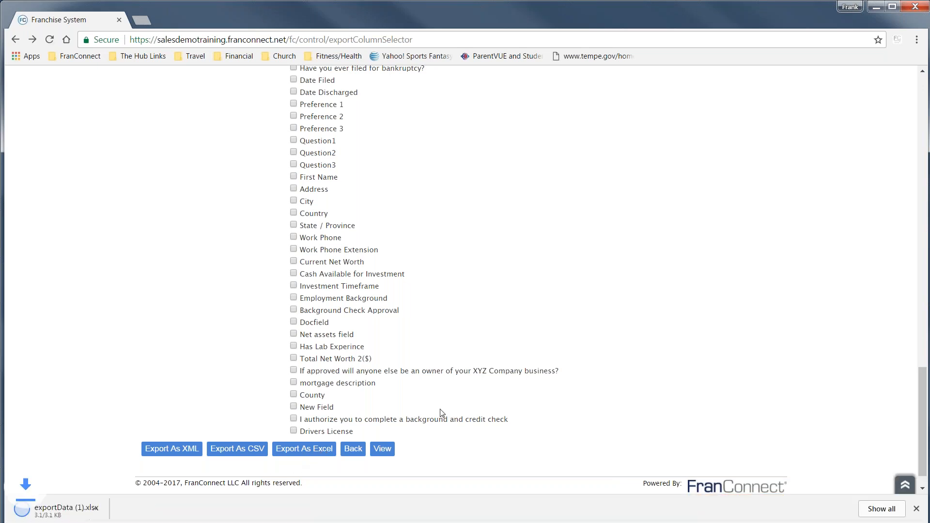
pyautogui.click(81, 513)
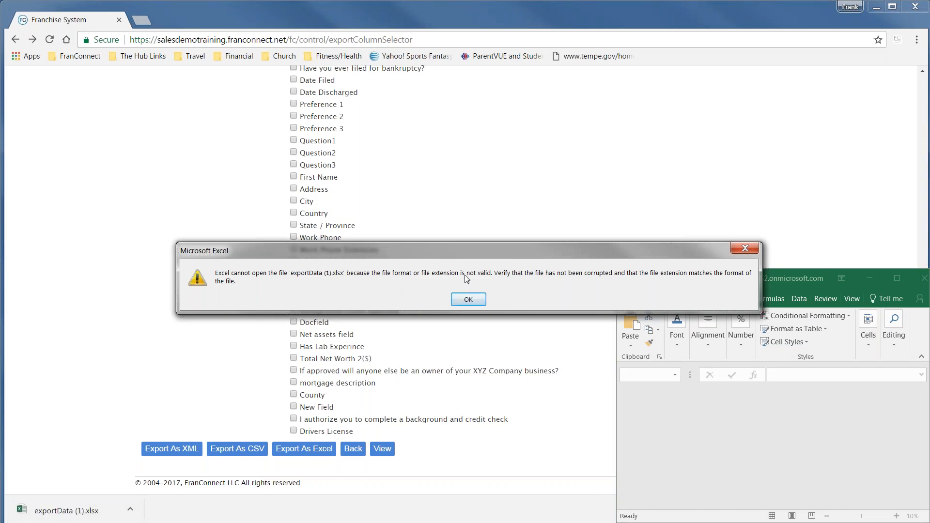
pyautogui.click(468, 300)
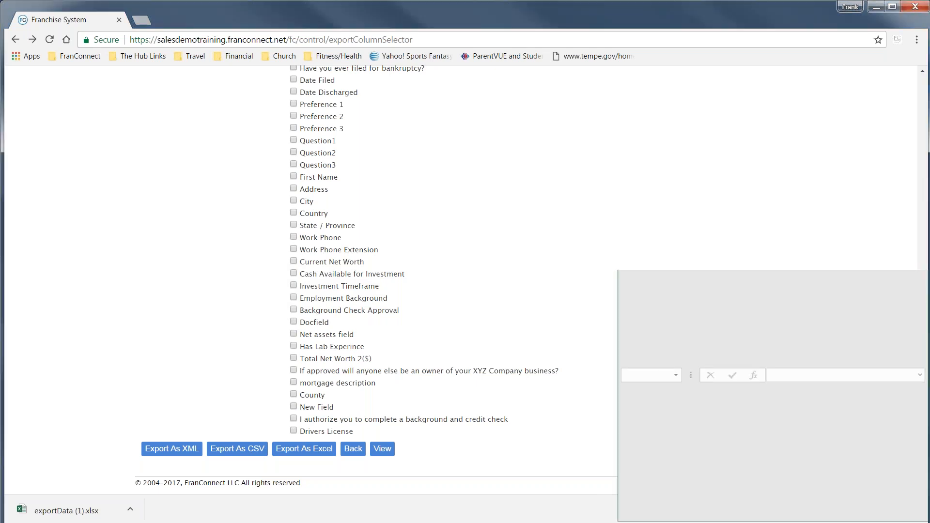
# - Export the selected lead fields as CSV, open exportData.csv in Excel, look through its rows, and close it
pyautogui.click(257, 450)
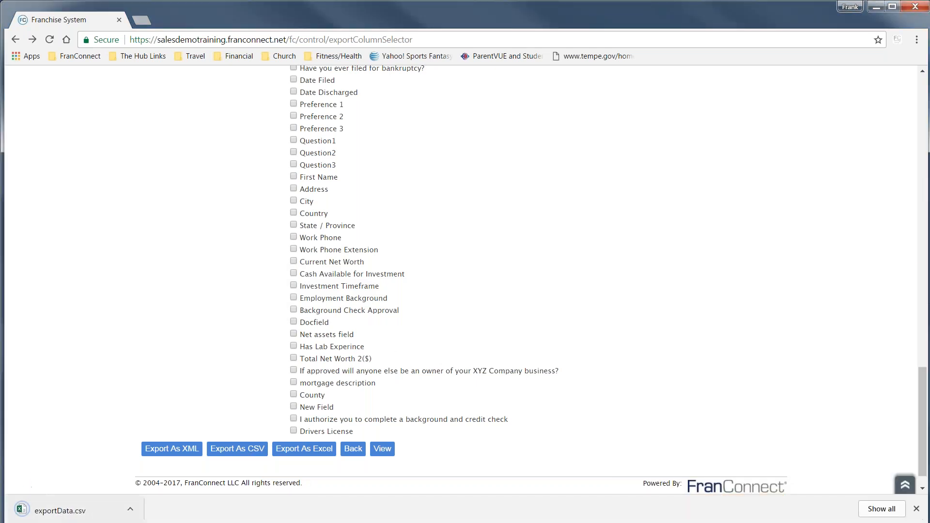
pyautogui.click(62, 509)
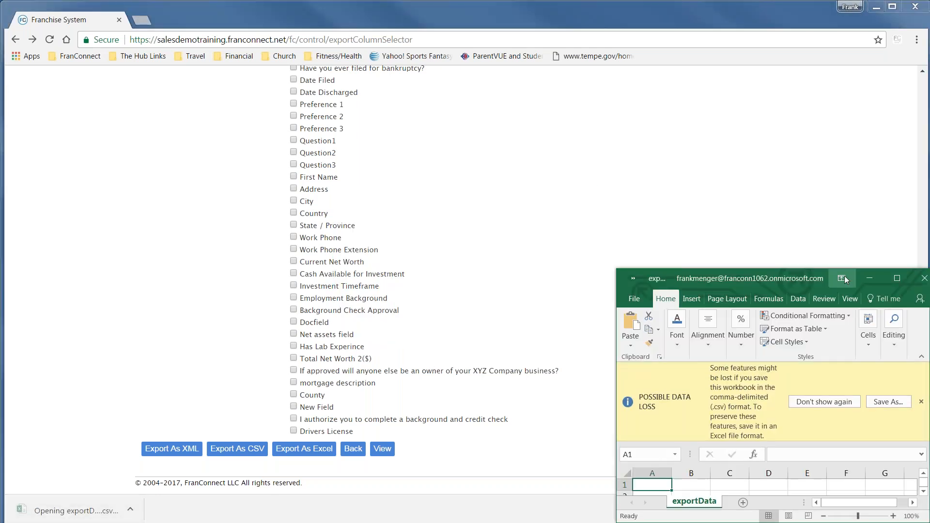
pyautogui.click(897, 278)
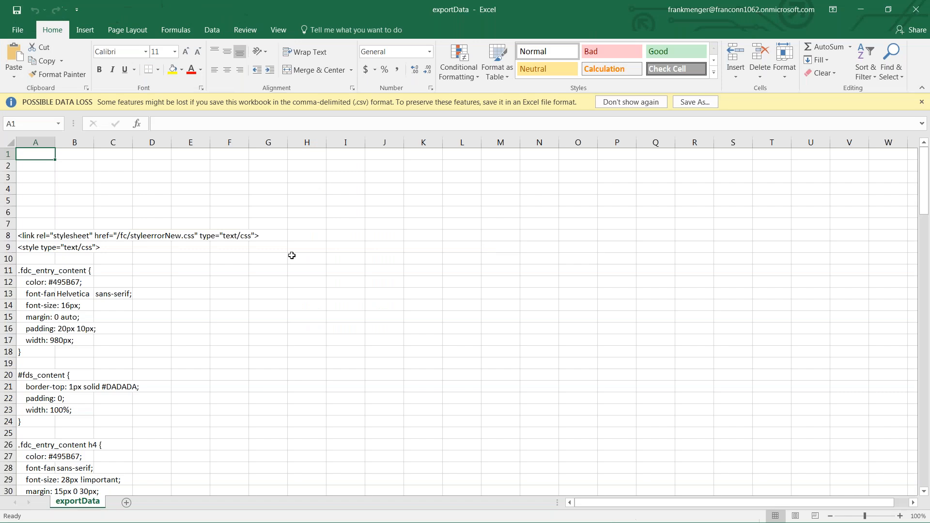
pyautogui.scroll(-11, 175, 248)
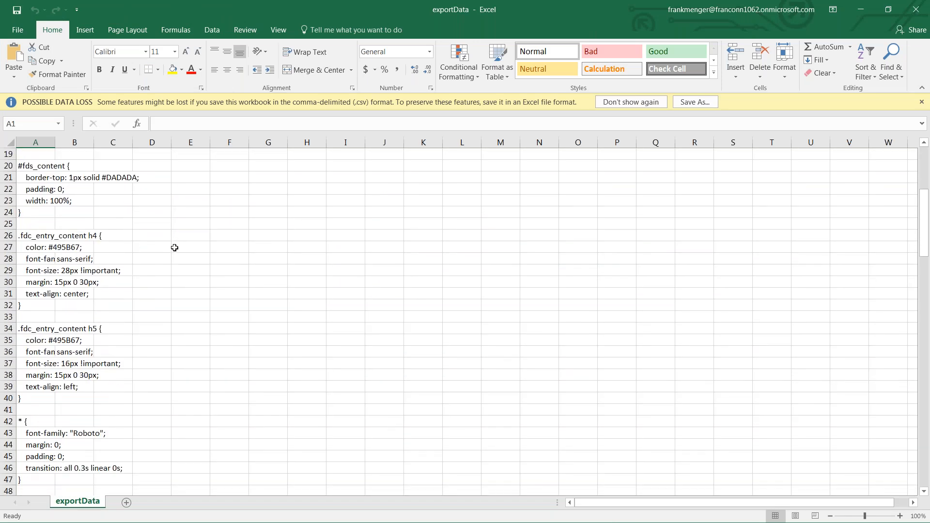
pyautogui.scroll(-20, 174, 248)
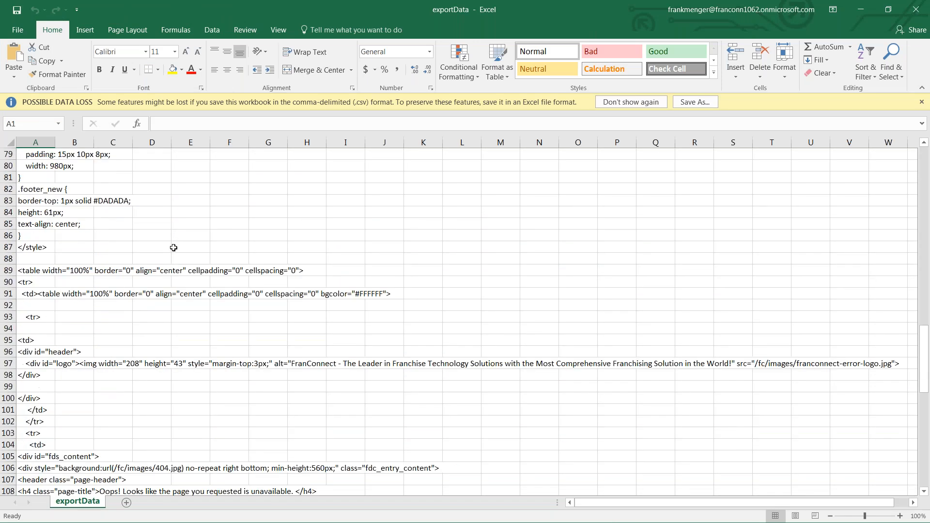
pyautogui.scroll(-1, 172, 248)
pyautogui.click(915, 9)
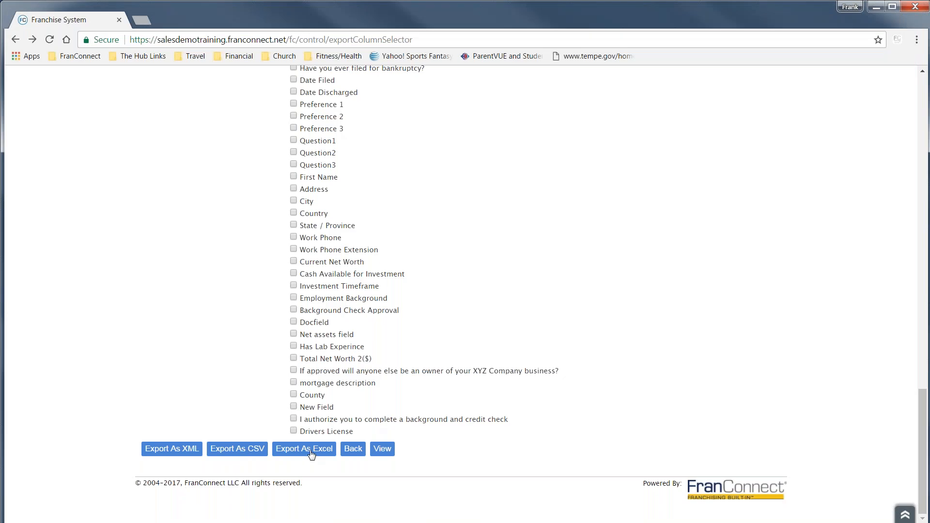
# - Repeat the Excel export of the selected lead fields and try to open the downloaded exportData (2).xlsx
pyautogui.click(314, 451)
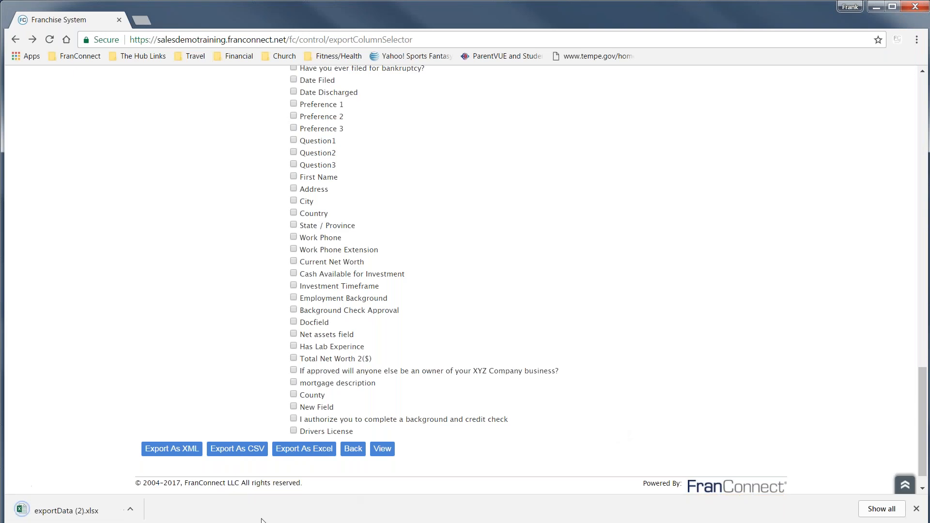
pyautogui.click(130, 509)
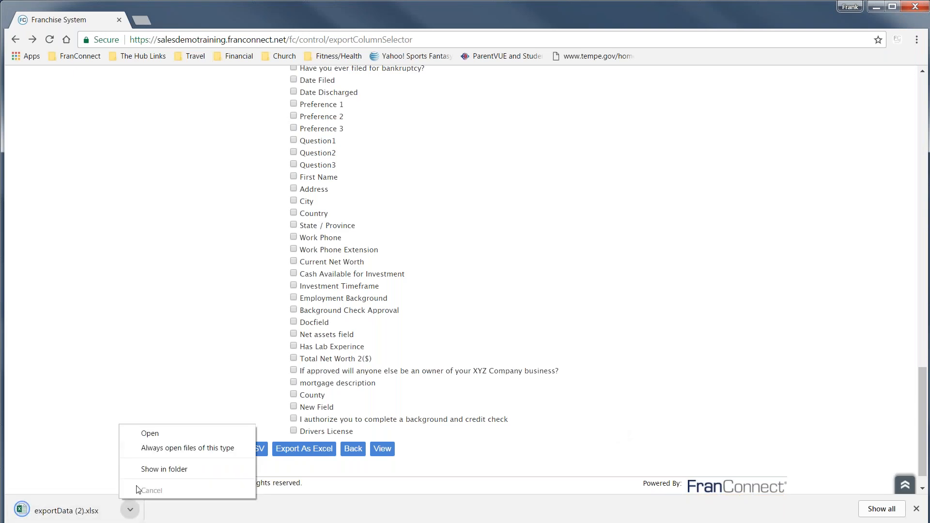
pyautogui.click(149, 433)
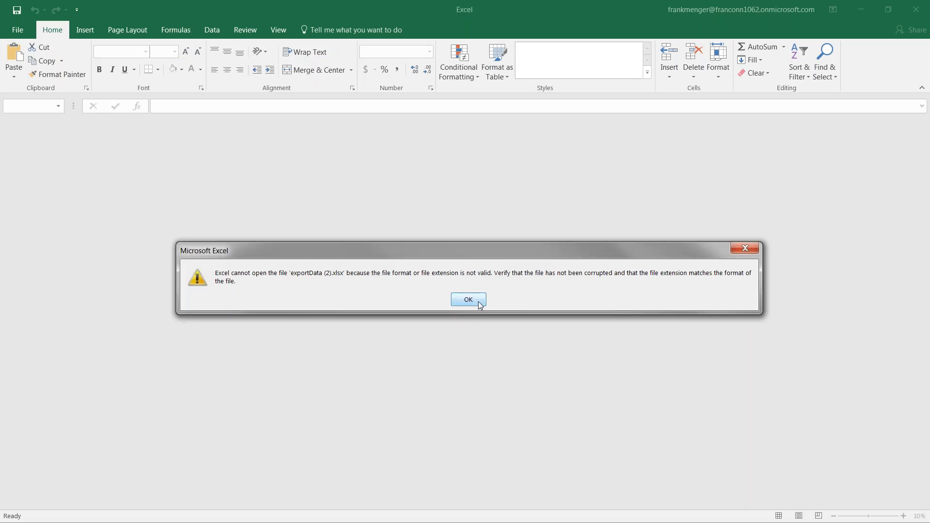
pyautogui.click(478, 302)
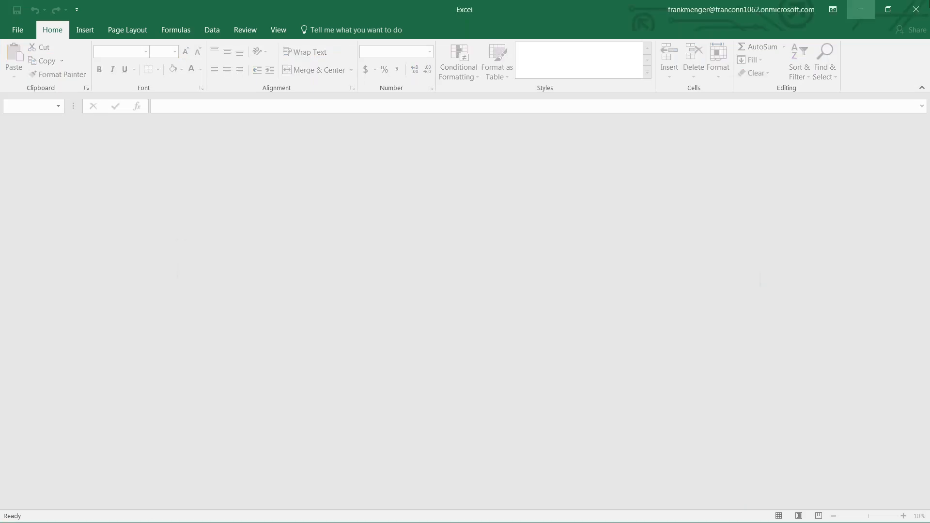
pyautogui.click(915, 8)
# - Review which export fields are selected, export them as Excel once more, and try to open the downloaded workbook
pyautogui.scroll(15, 207, 131)
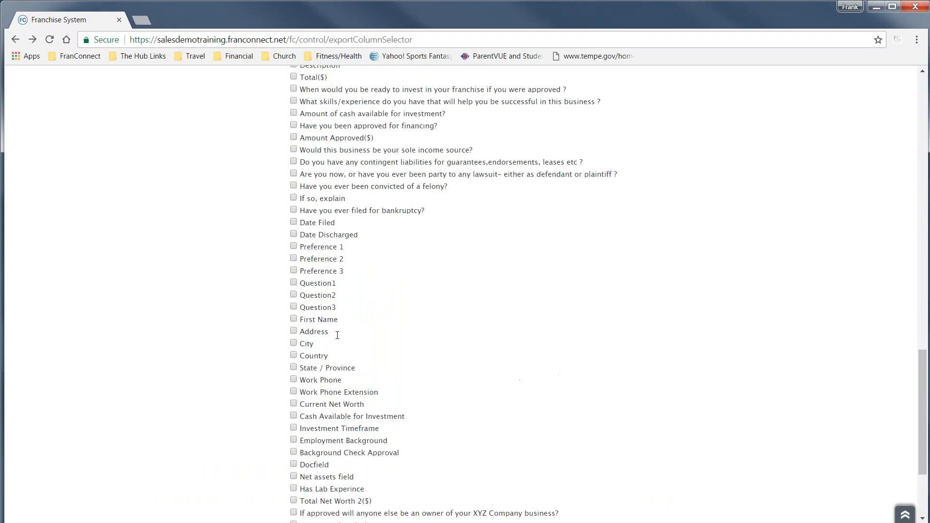
pyautogui.scroll(3, 207, 130)
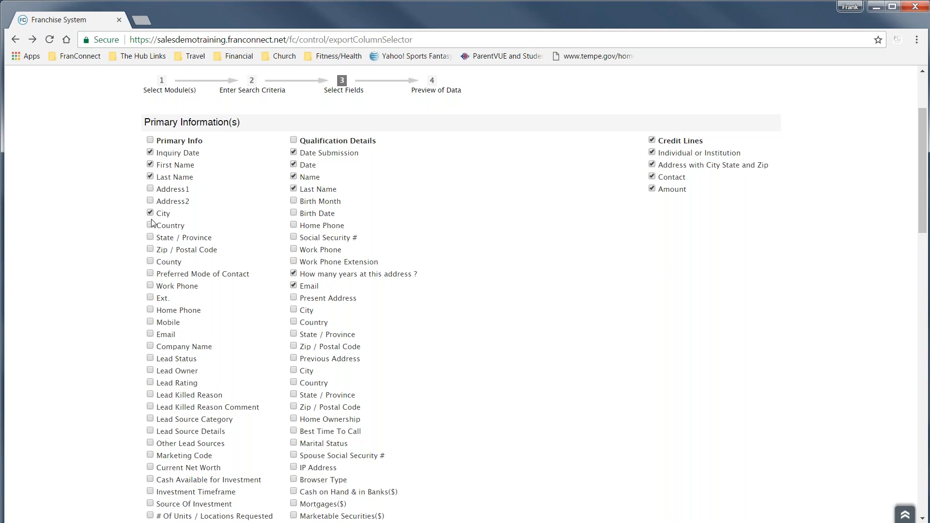
pyautogui.scroll(-20, 235, 218)
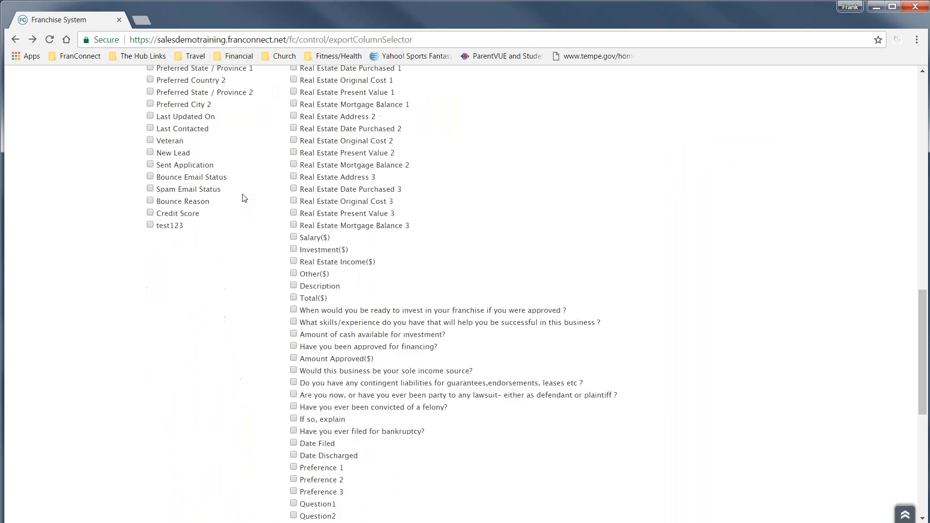
pyautogui.click(311, 449)
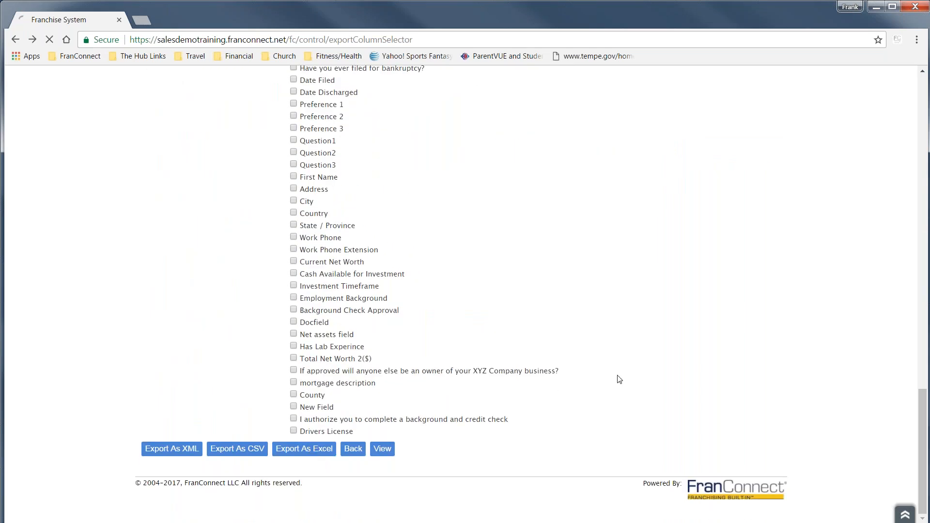
pyautogui.click(102, 511)
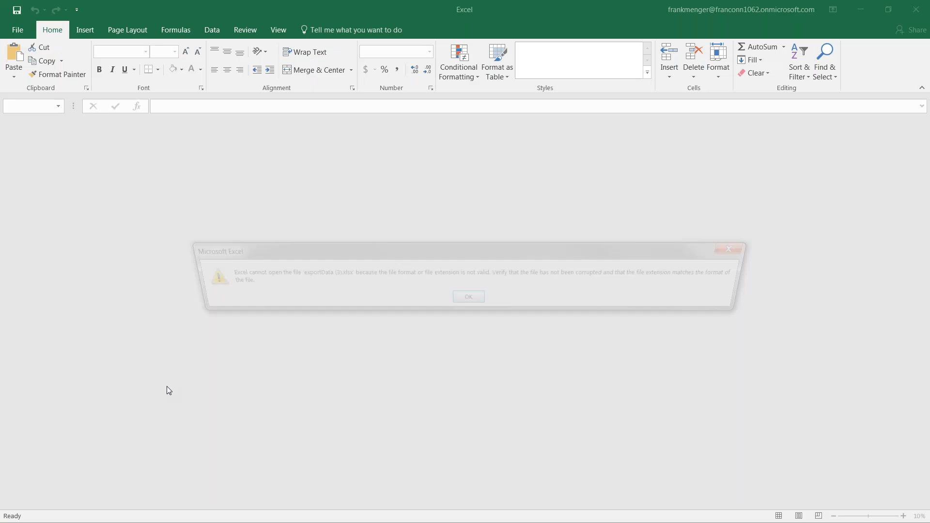
pyautogui.click(472, 299)
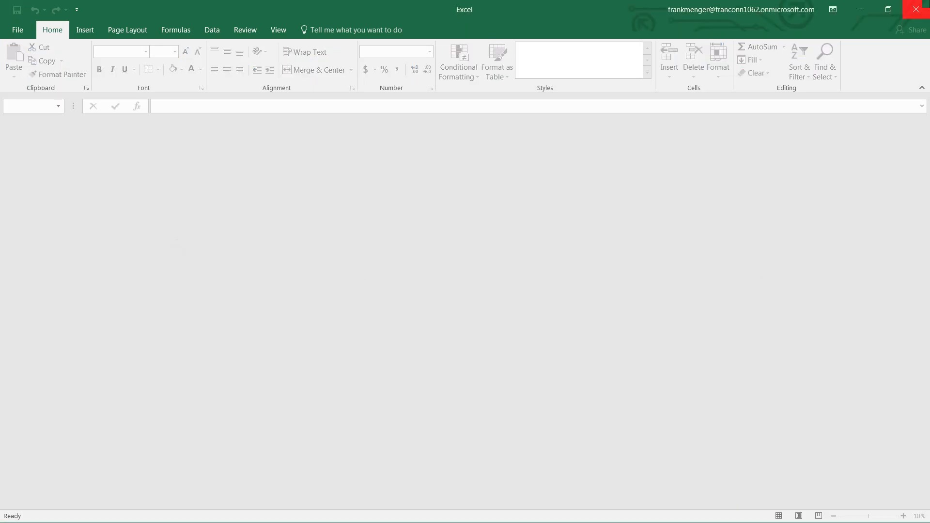
pyautogui.click(915, 9)
# - Export the lead data as CSV again, examine the contents of exportData (1).csv in Excel, and close it
pyautogui.click(265, 450)
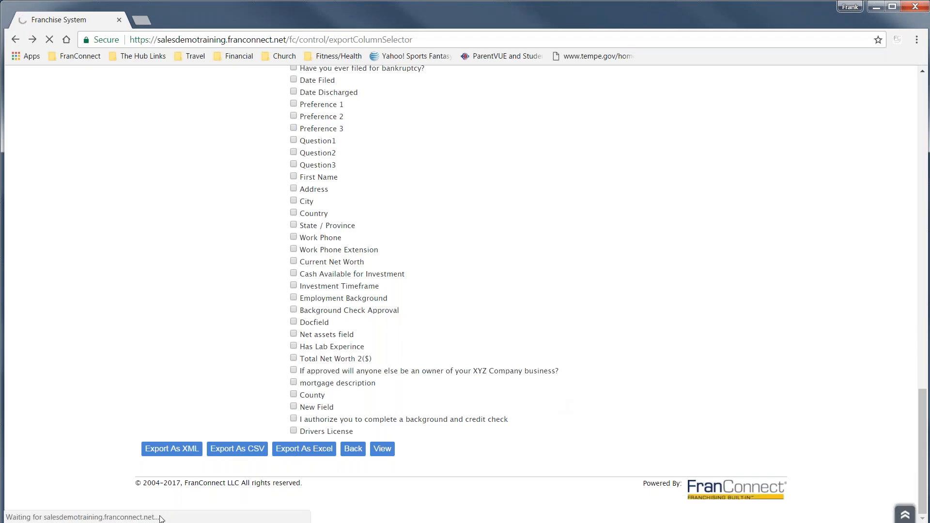
pyautogui.click(55, 516)
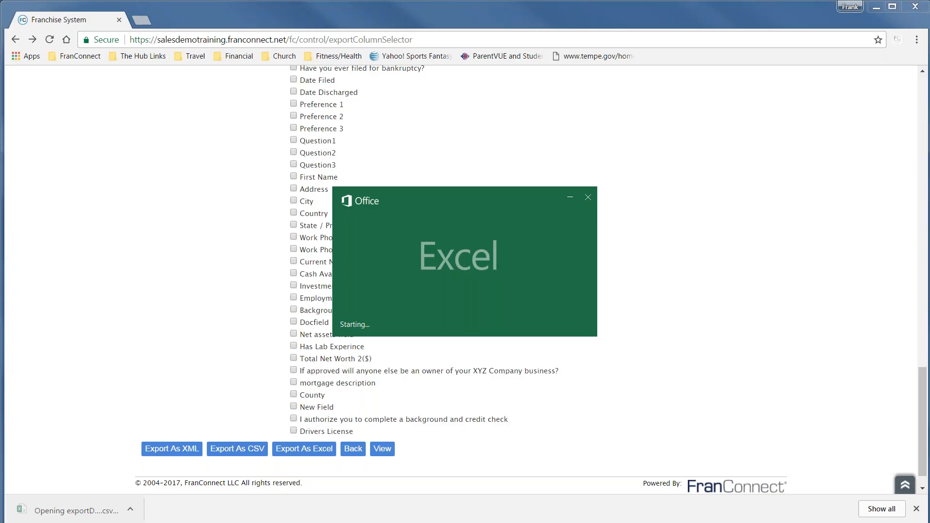
pyautogui.scroll(-20, 301, 315)
pyautogui.scroll(-8, 301, 316)
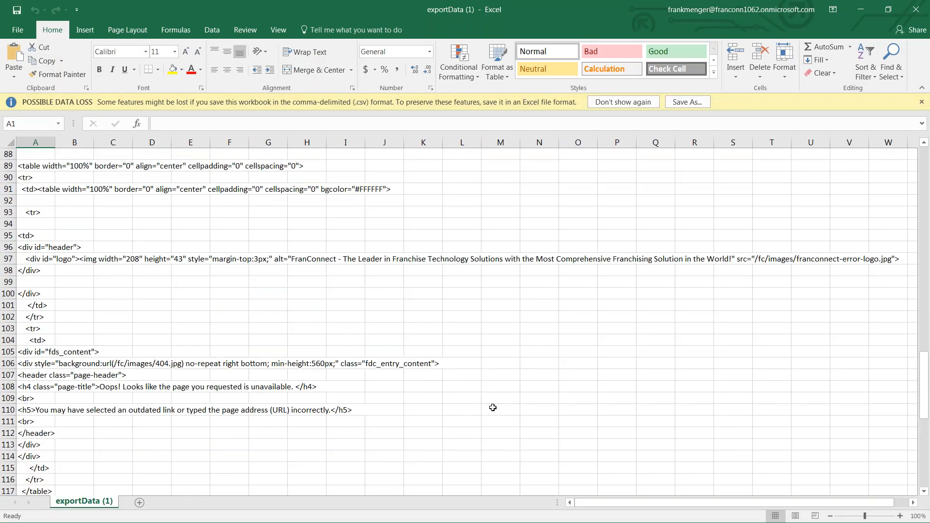
pyautogui.click(913, 11)
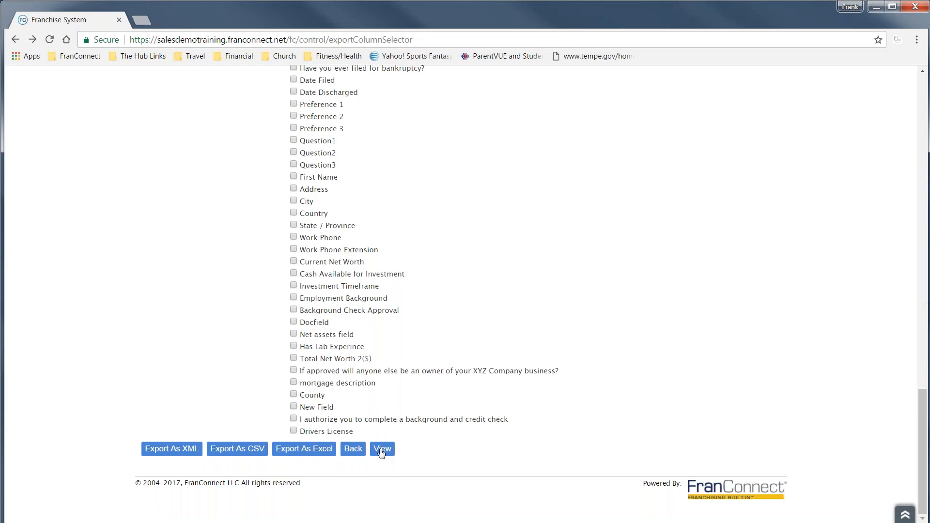
# - Preview the export data for the selected fields and look through its columns and lead rows
pyautogui.click(382, 448)
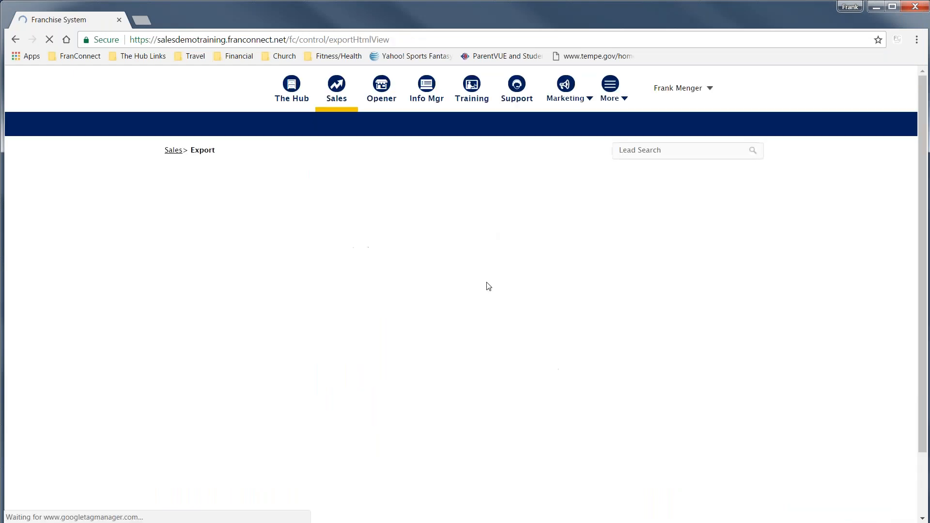
pyautogui.scroll(-7, 204, 290)
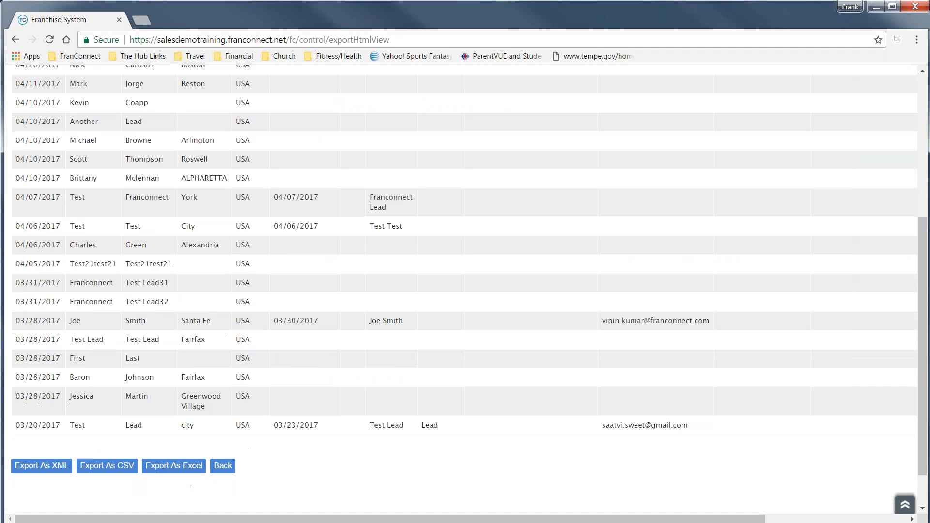
pyautogui.scroll(3, 396, 306)
pyautogui.scroll(4, 397, 309)
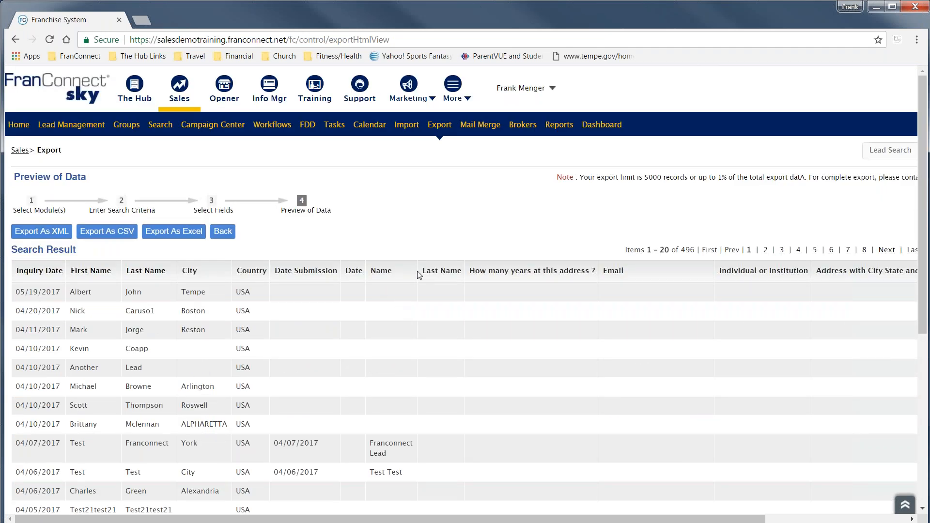
pyautogui.scroll(-6, 395, 334)
pyautogui.scroll(6, 395, 333)
# - Export the previewed lead data as Excel, accept the field-count notice, and try to open the downloaded exportData (4).xlsx
pyautogui.click(187, 233)
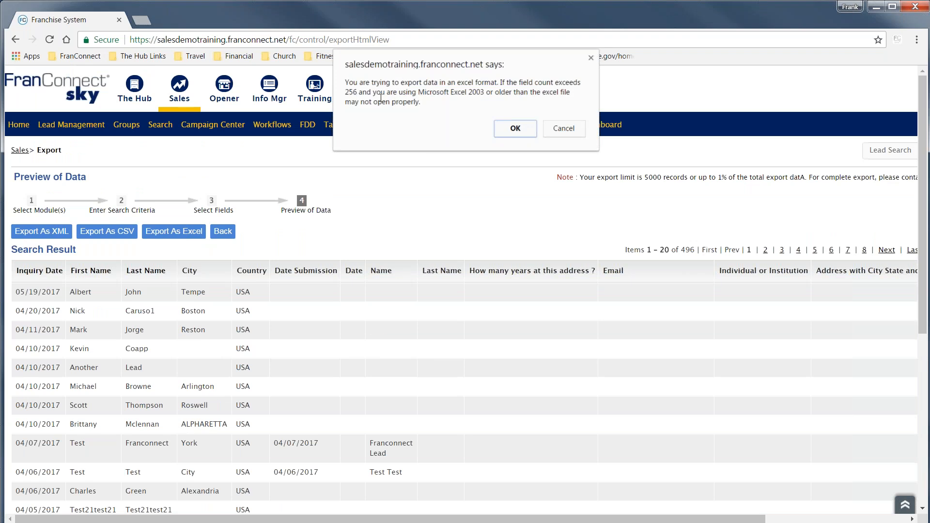
pyautogui.click(514, 130)
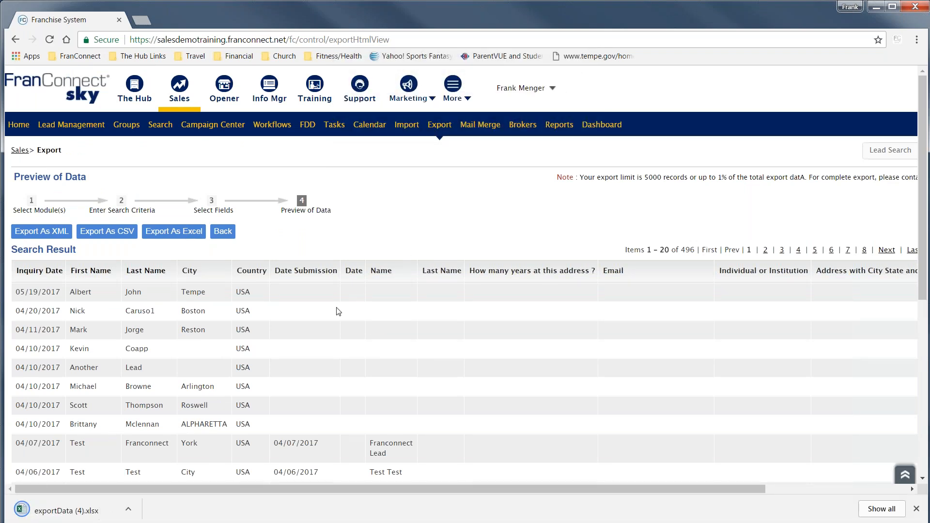
pyautogui.click(82, 512)
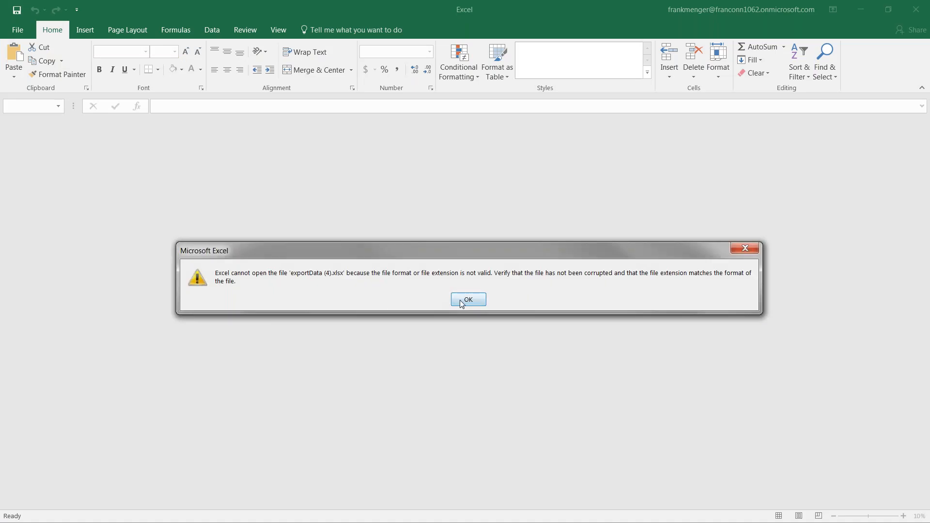
pyautogui.click(467, 299)
pyautogui.click(915, 10)
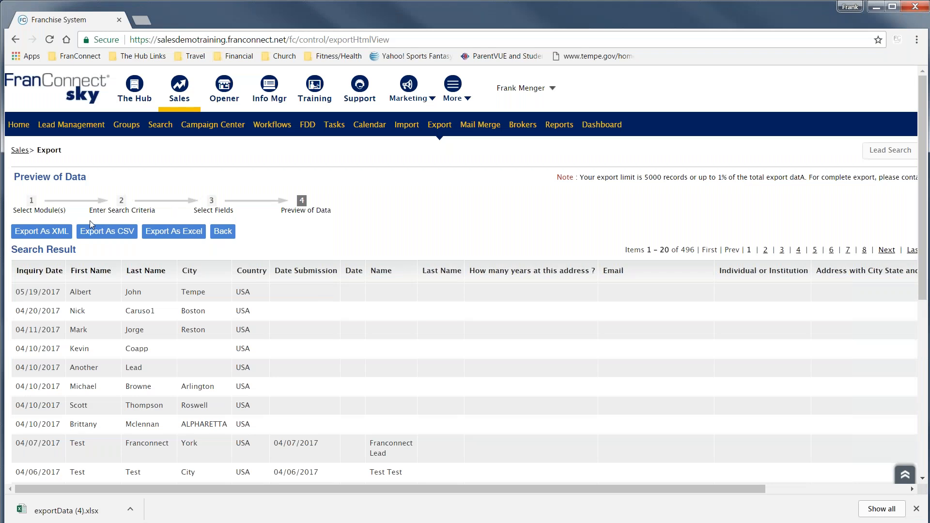
# - Go back from the data preview through the field selection to the export search criteria
pyautogui.click(221, 232)
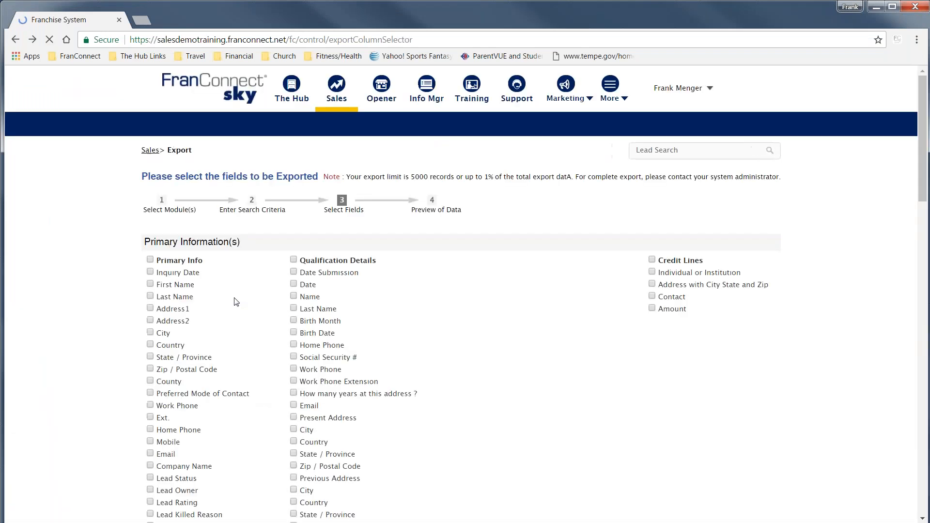
pyautogui.scroll(20, 297, 294)
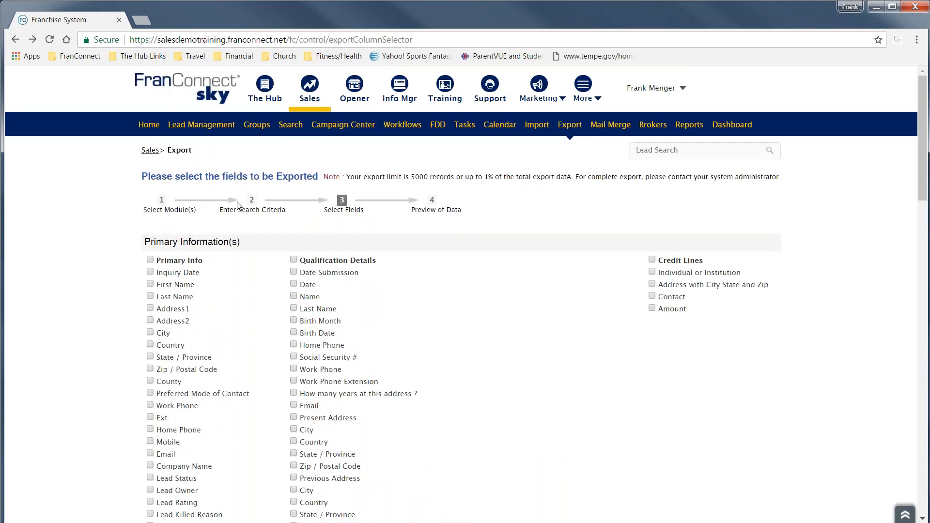
pyautogui.scroll(-20, 325, 255)
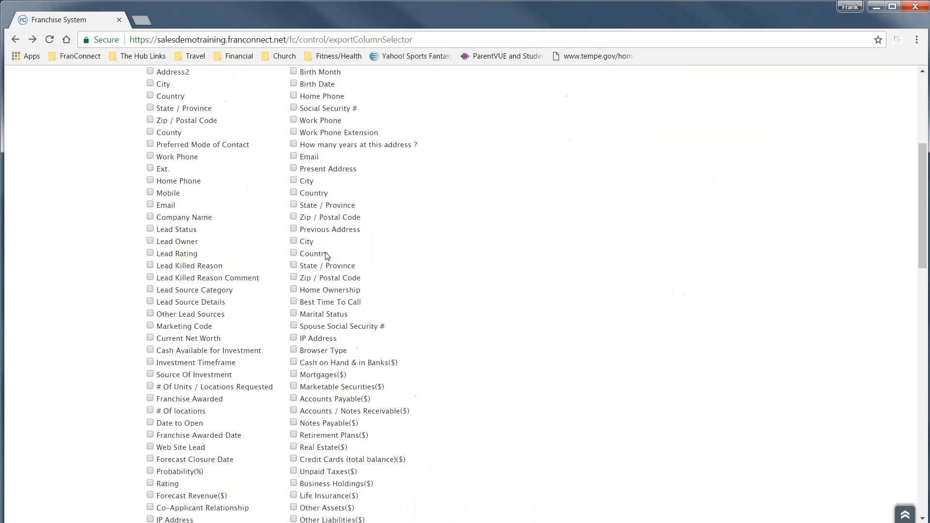
pyautogui.click(353, 449)
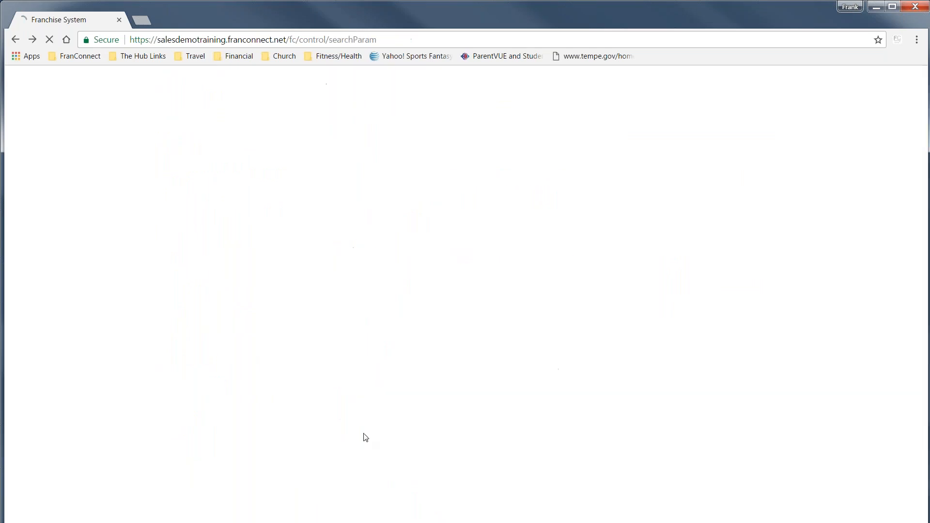
# - Limit the export search criteria to leads with inquiry dates from 05/01/2017 to 05/19/2017
pyautogui.scroll(15, 350, 319)
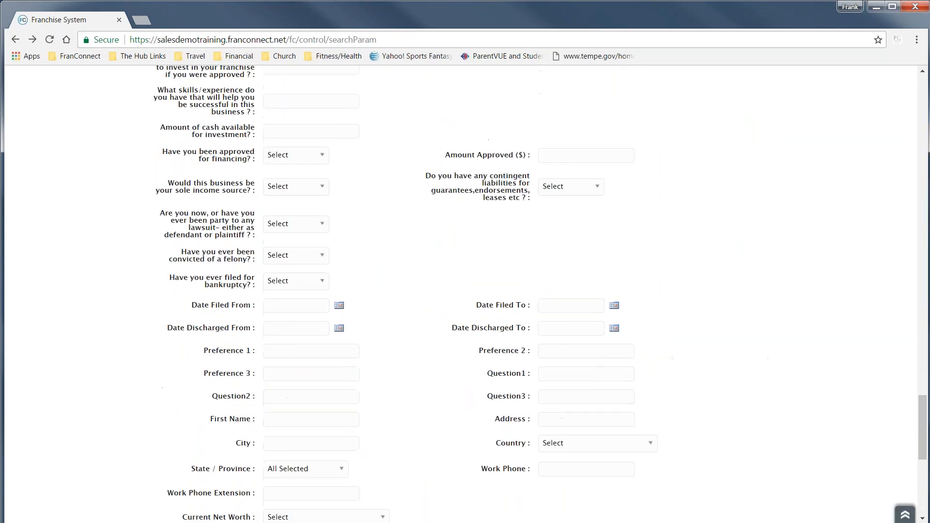
pyautogui.scroll(15, 352, 315)
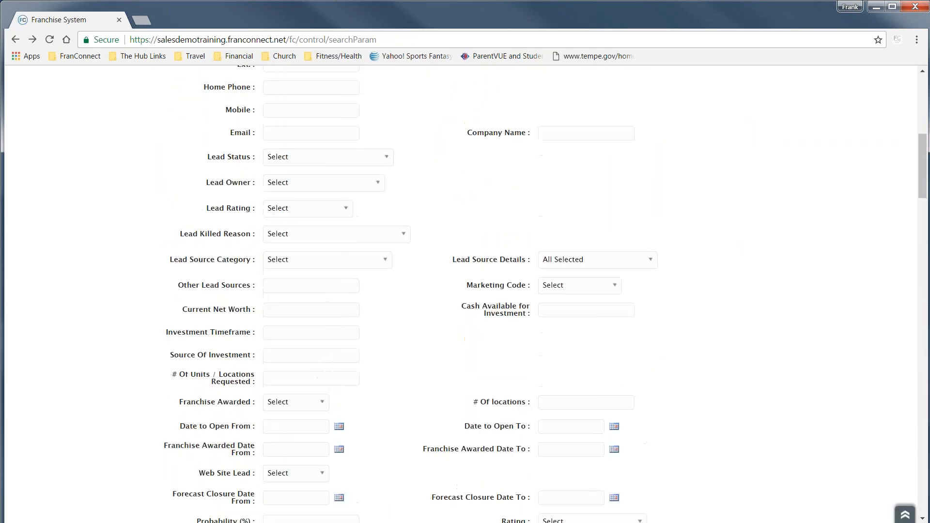
pyautogui.click(339, 262)
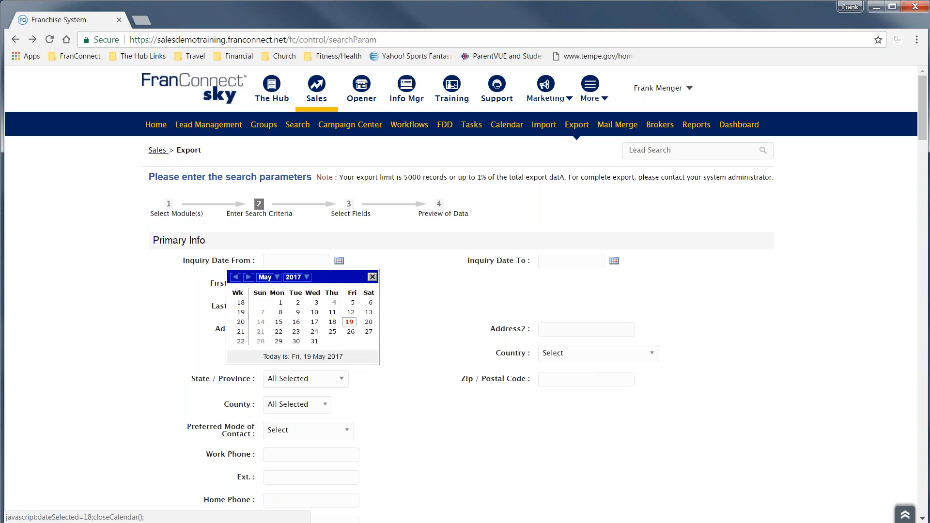
pyautogui.click(281, 304)
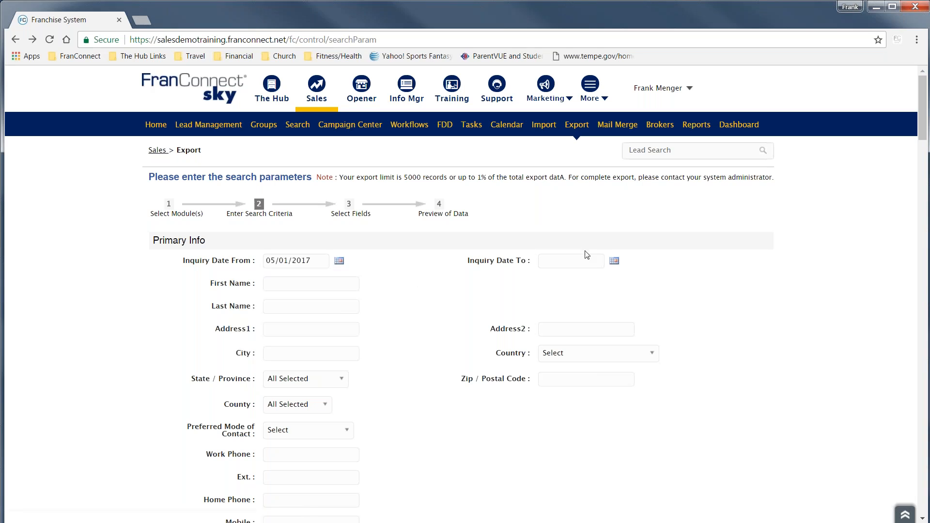
pyautogui.click(614, 261)
pyautogui.click(620, 339)
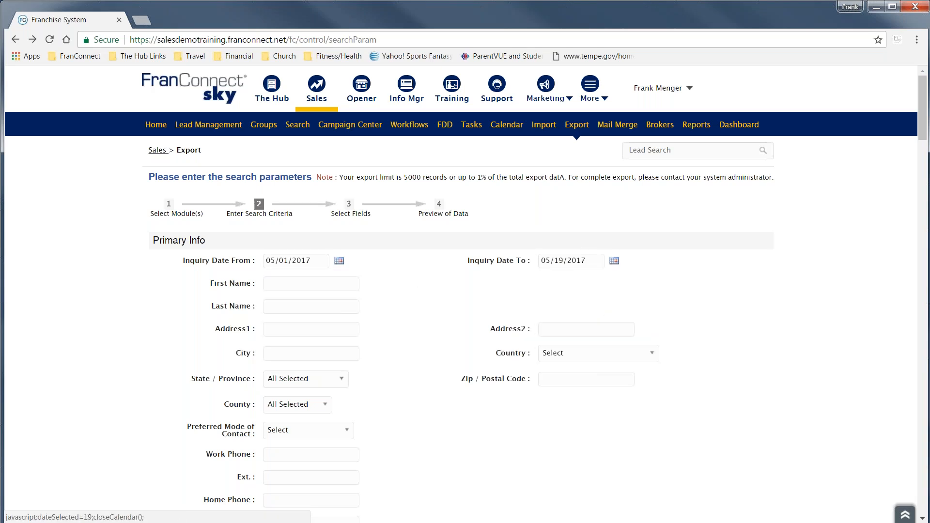
# - Export the date-filtered leads as Excel, accepting the field-count notice, and try to open the downloaded exportData (5).xlsx
pyautogui.scroll(-20, 468, 300)
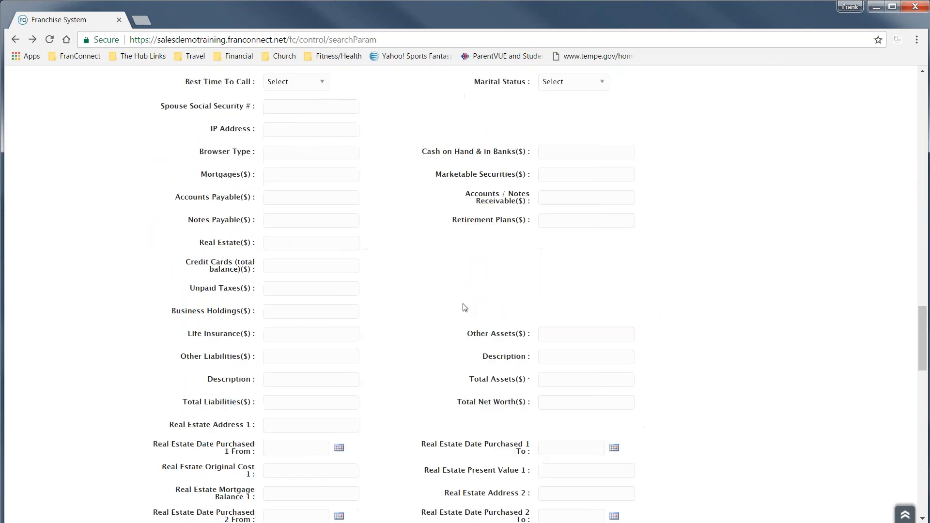
pyautogui.scroll(-20, 464, 309)
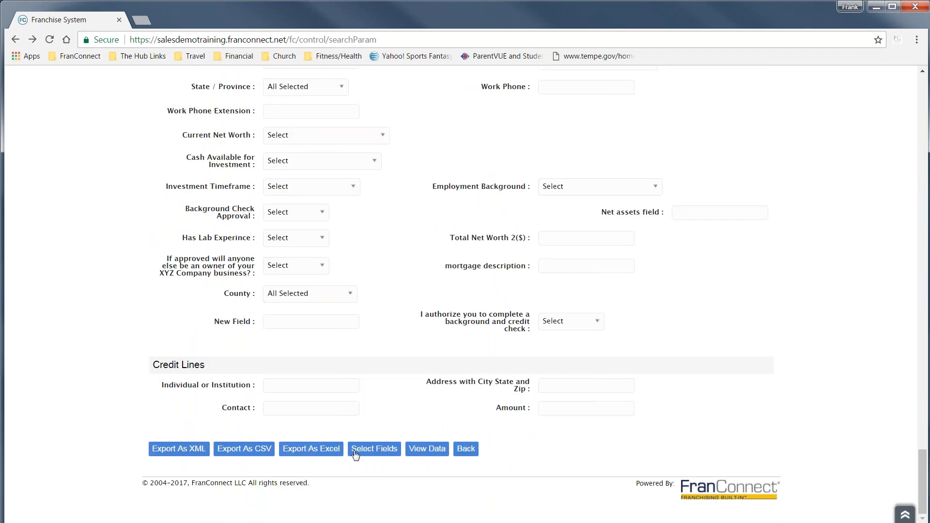
pyautogui.click(323, 449)
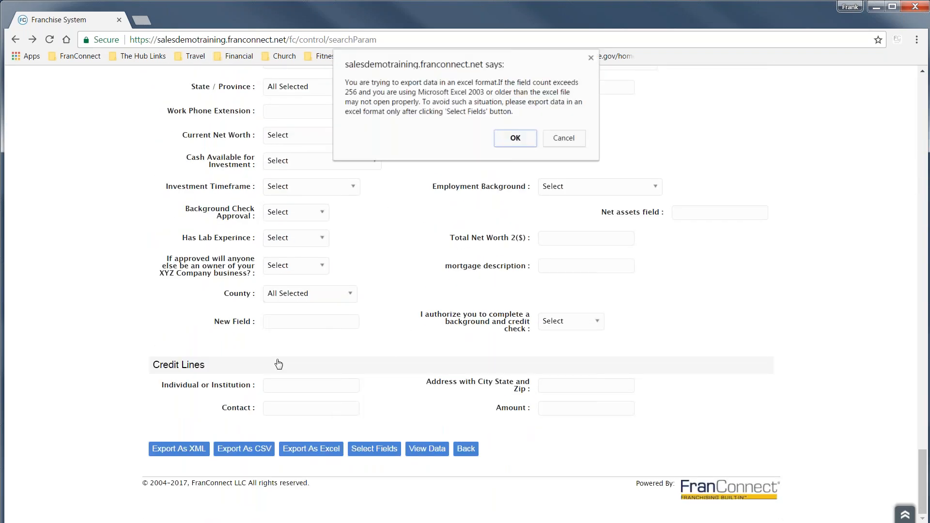
pyautogui.click(514, 138)
pyautogui.click(97, 513)
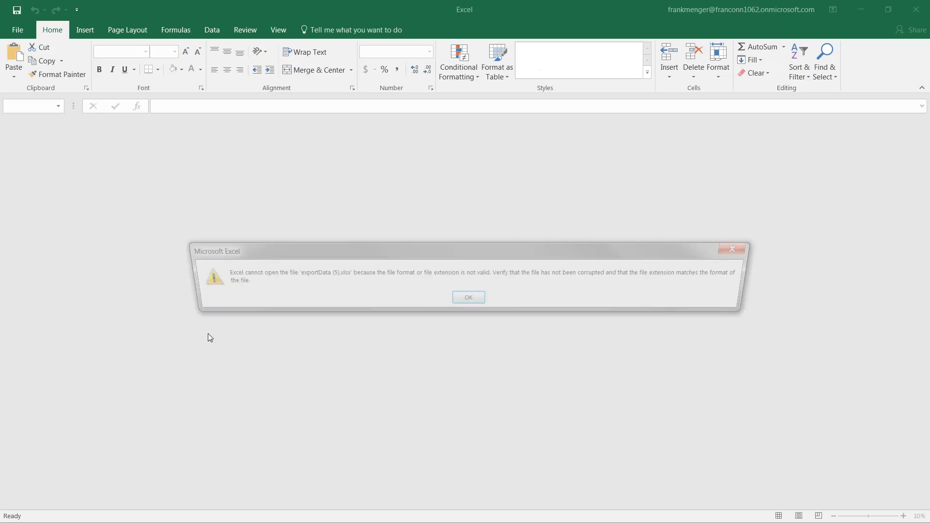
pyautogui.click(468, 300)
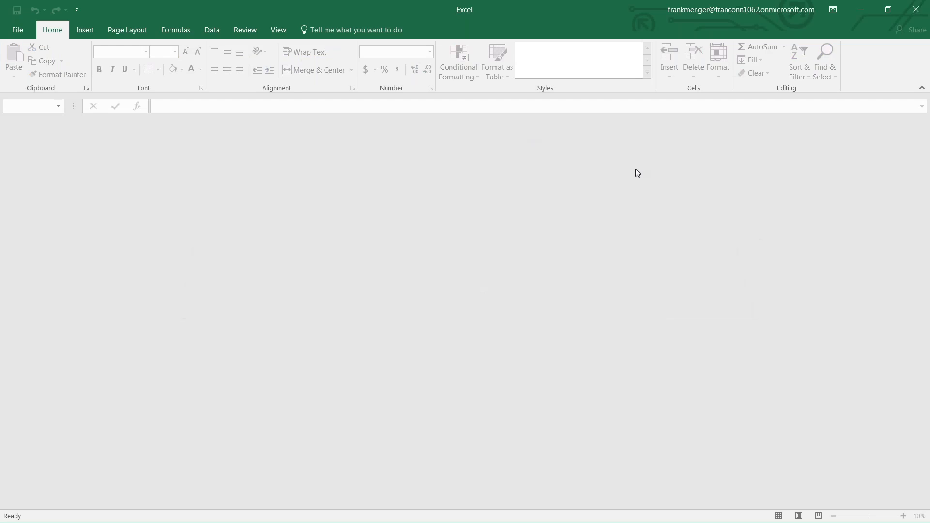
pyautogui.click(914, 15)
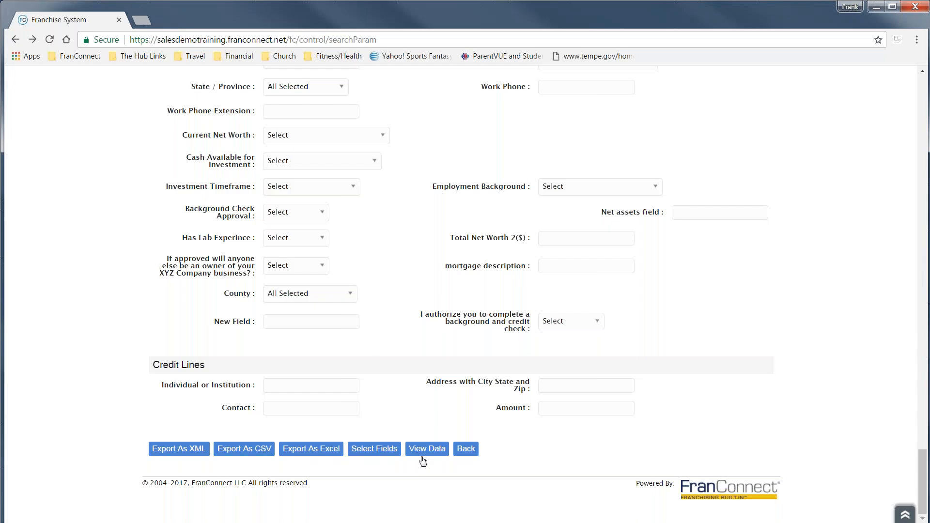
# - Preview the data of the date-filtered leads and export it as XML
pyautogui.click(432, 450)
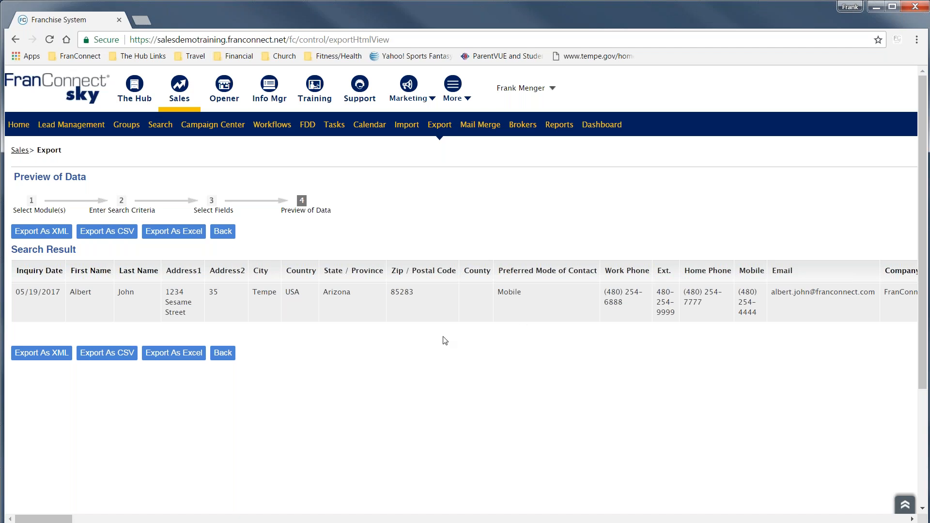
pyautogui.click(52, 355)
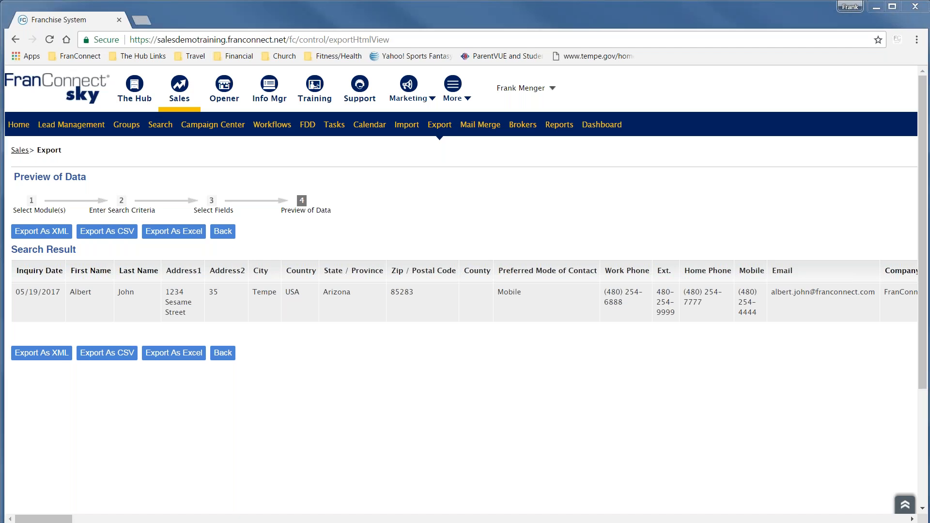